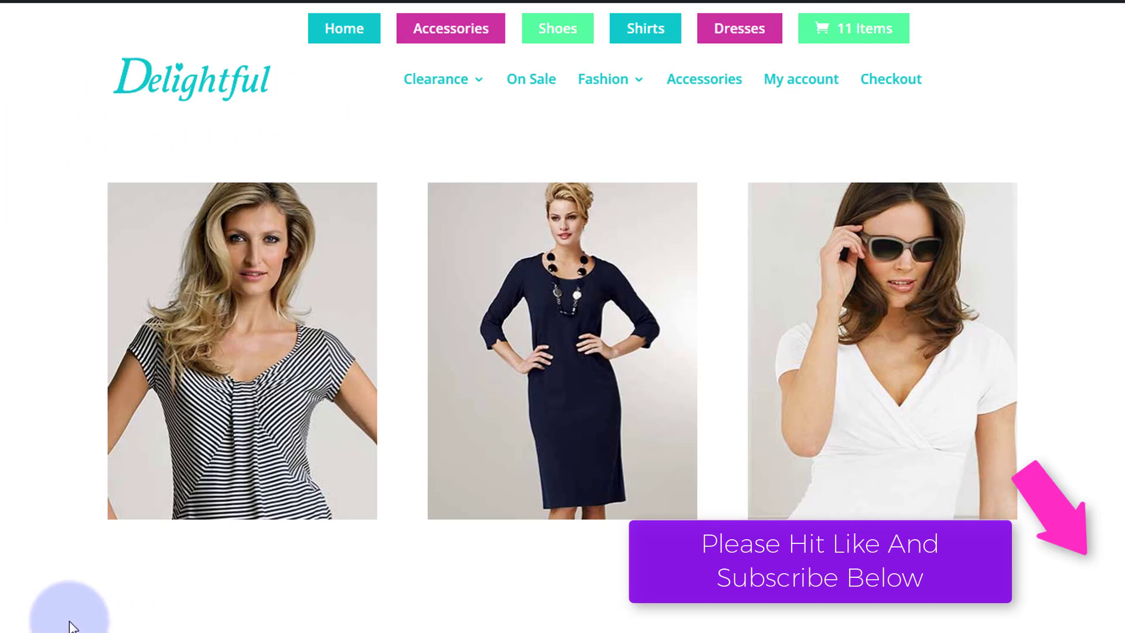
Insert a new three-column row below the row of fashion images.
{"action": "mouse_move", "coordinate": [202, 451]}
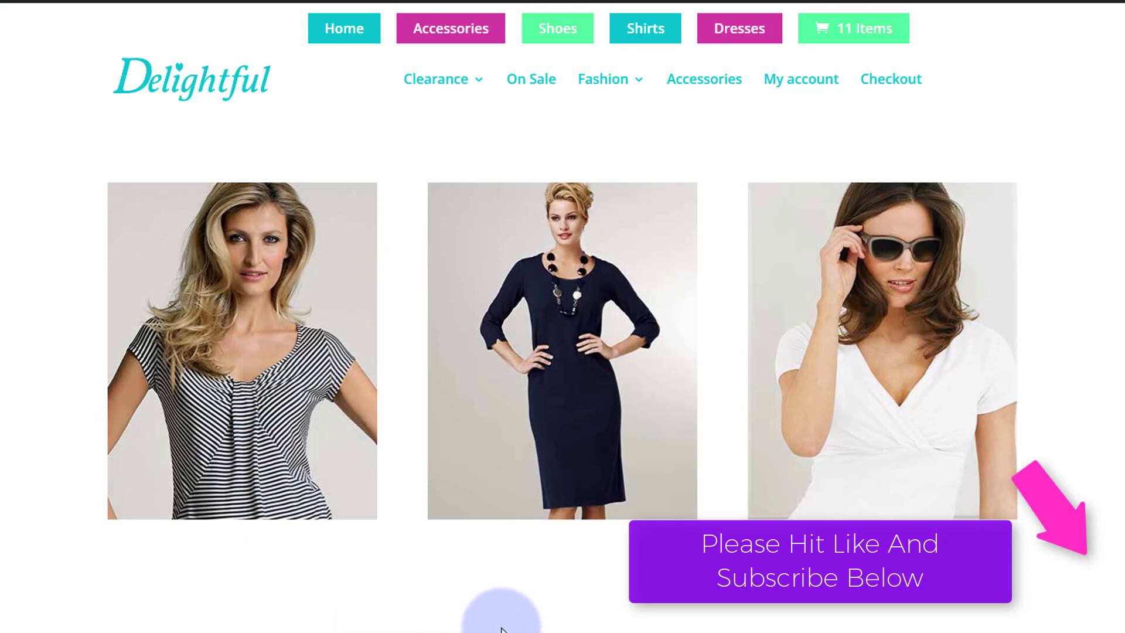
{"action": "mouse_move", "coordinate": [540, 427]}
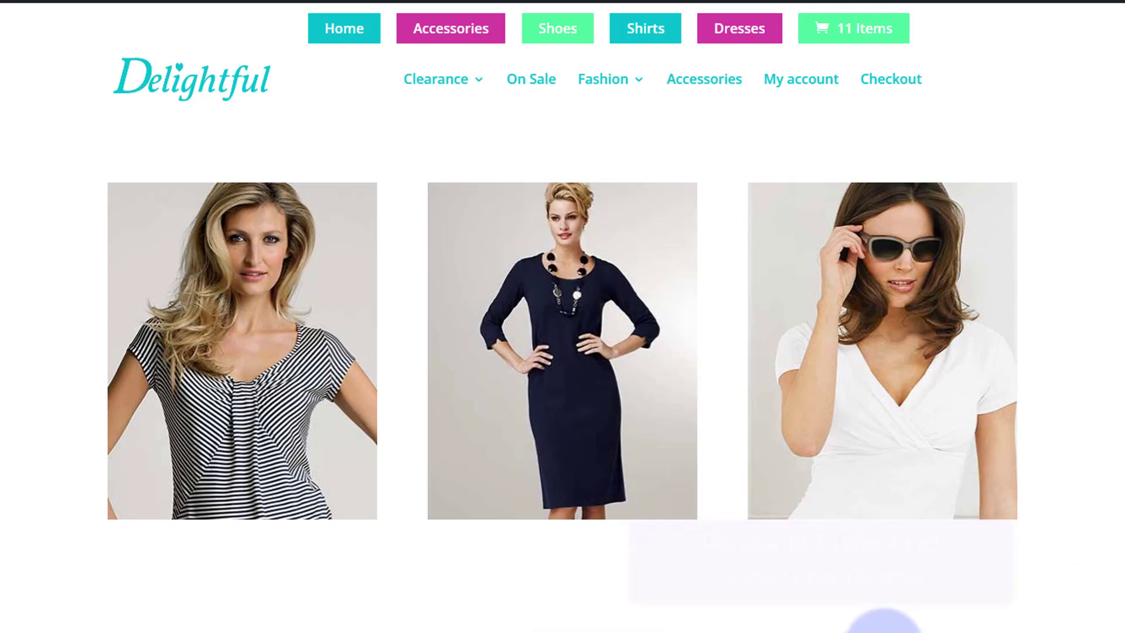
{"action": "mouse_move", "coordinate": [881, 431]}
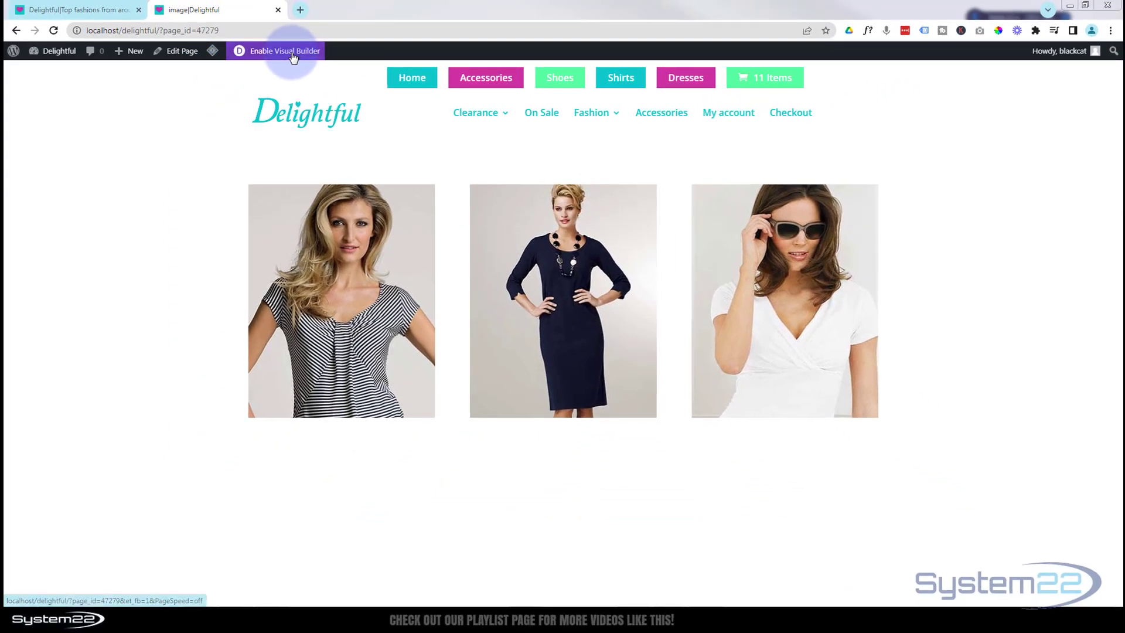
{"action": "left_click", "coordinate": [292, 56]}
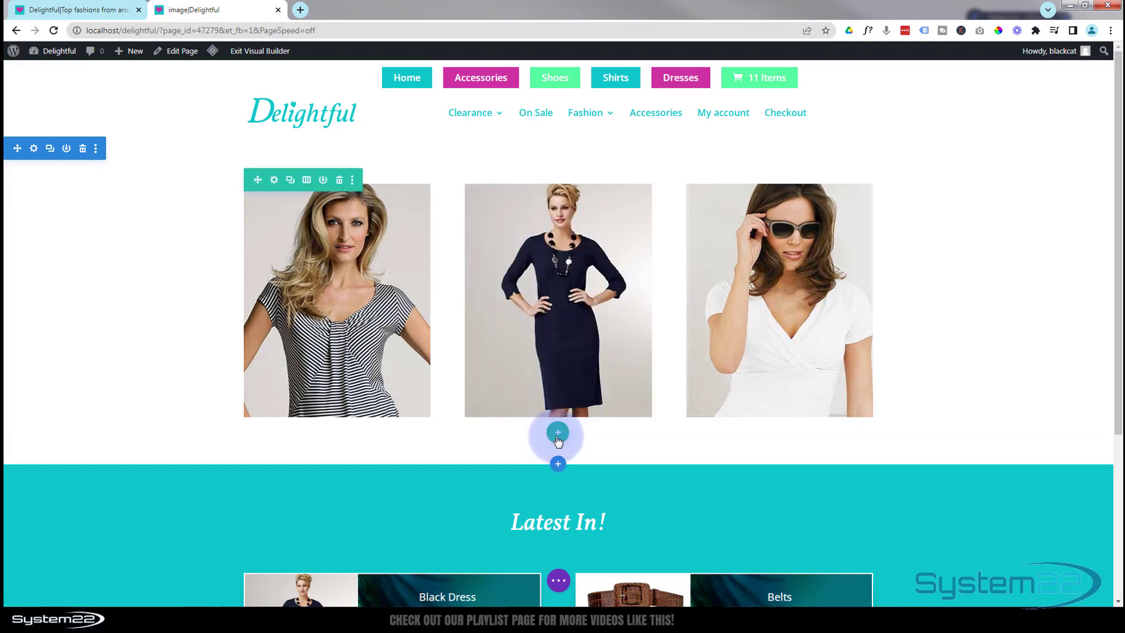
{"action": "left_click", "coordinate": [557, 434]}
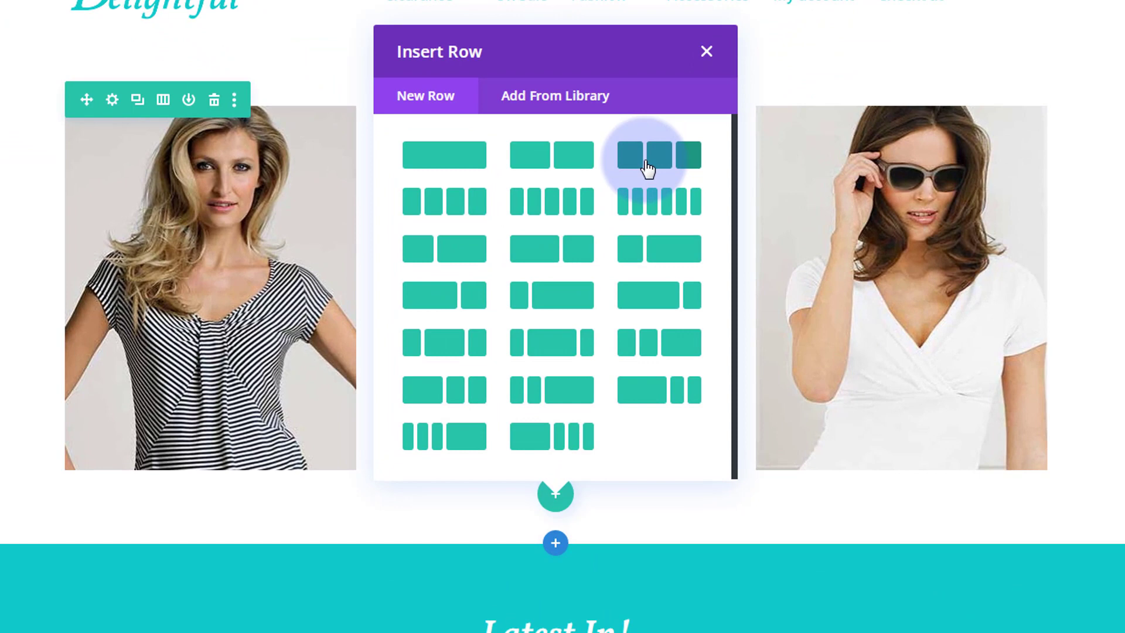
{"action": "left_click", "coordinate": [624, 215]}
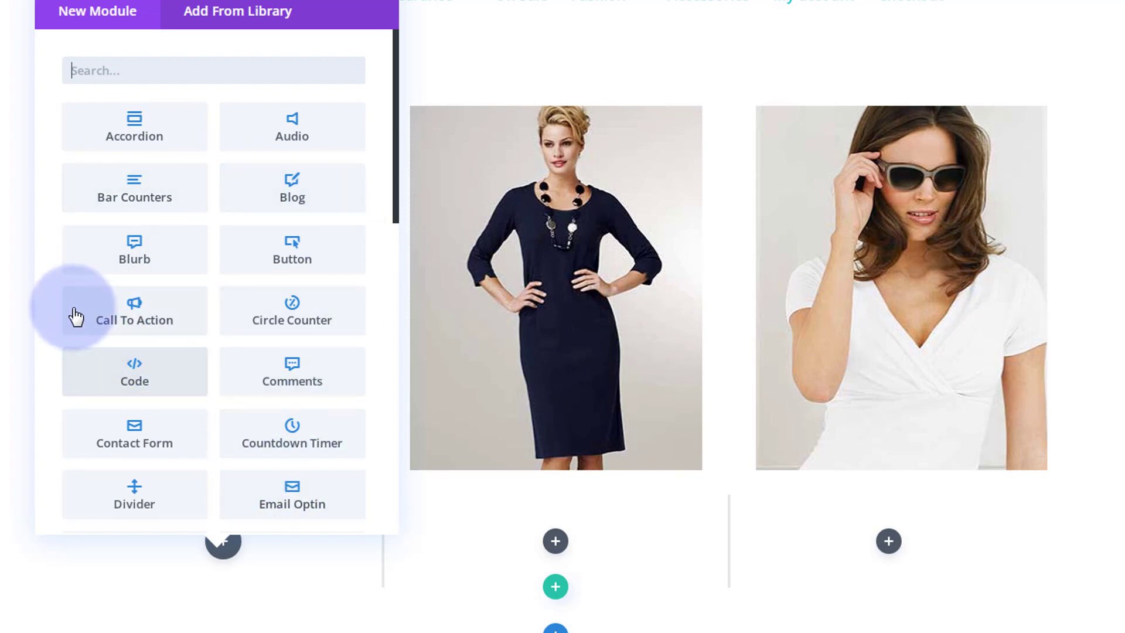
Add a Call To Action module to the first column and set its title to Blue Dress.
{"action": "left_click", "coordinate": [110, 321]}
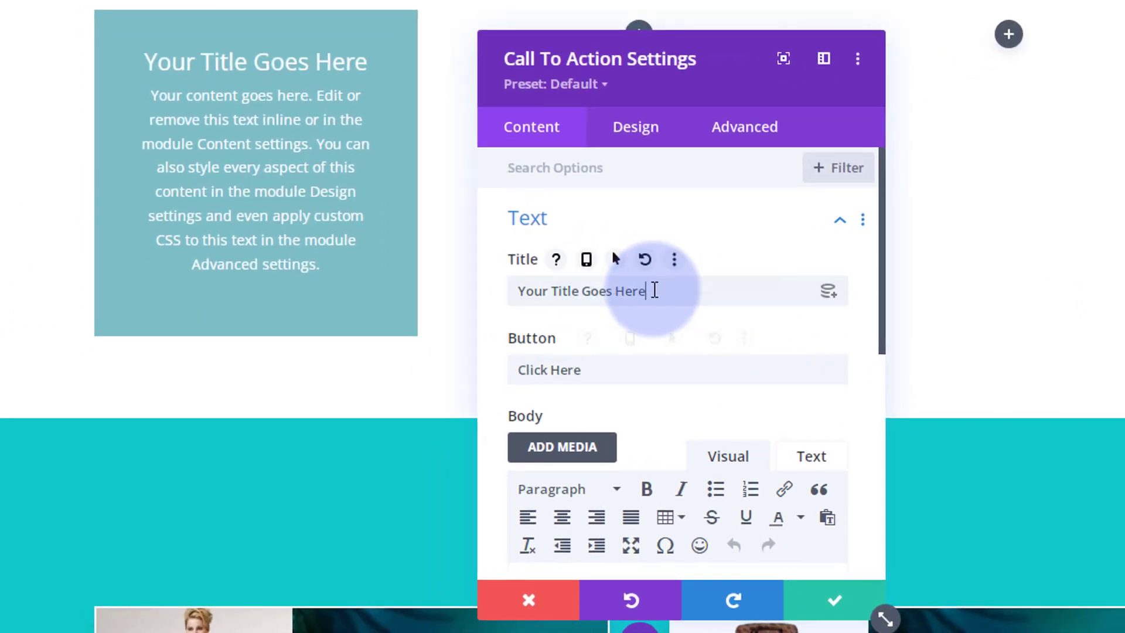
{"action": "left_click_drag", "start_coordinate": [652, 291], "coordinate": [520, 289]}
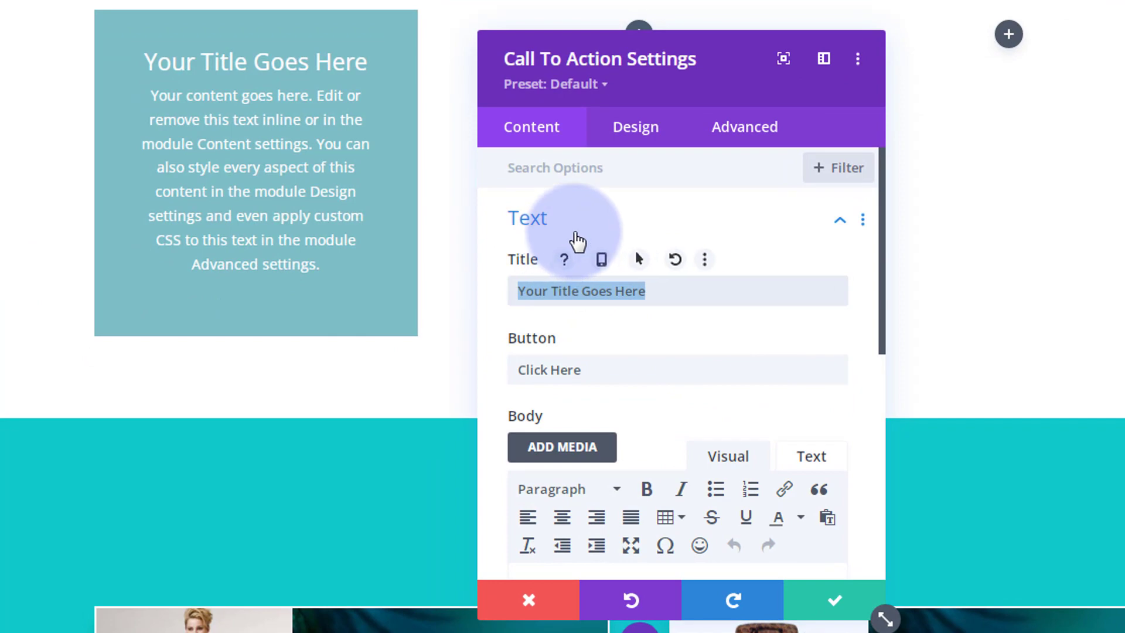
{"action": "type", "text": "Blu"}
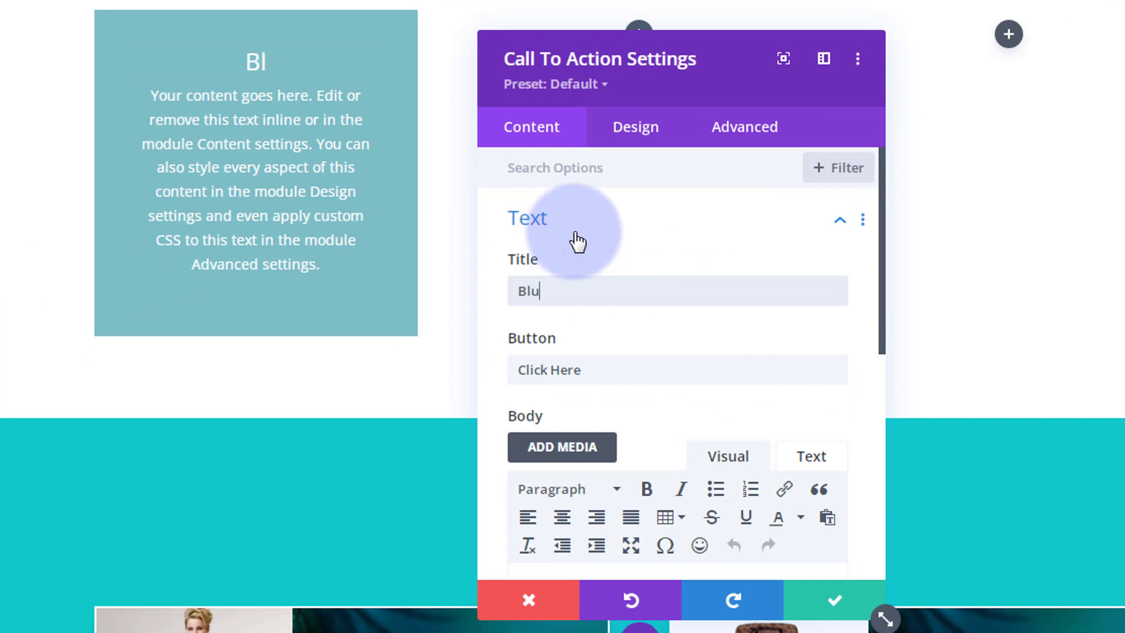
{"action": "type", "text": "e Dress"}
Set both the Button Link URL and the Module Link URL of the call to action to #.
{"action": "scroll", "coordinate": [626, 231], "scroll_direction": "down", "scroll_amount": 5}
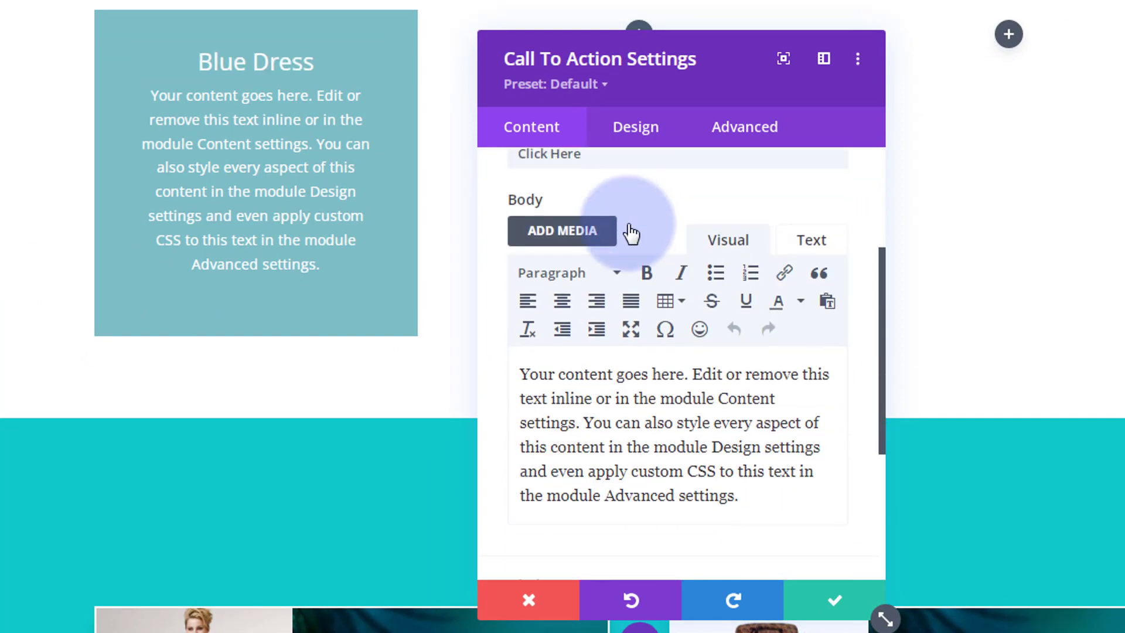
{"action": "left_click_drag", "start_coordinate": [521, 286], "coordinate": [760, 410]}
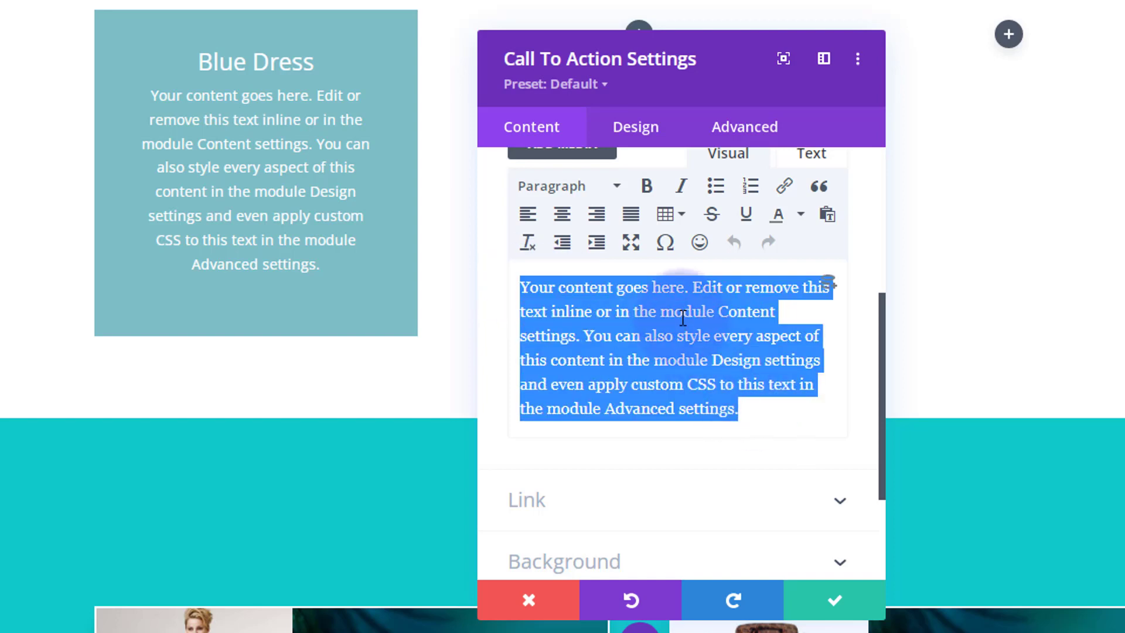
{"action": "scroll", "coordinate": [683, 318], "scroll_direction": "down", "scroll_amount": 3}
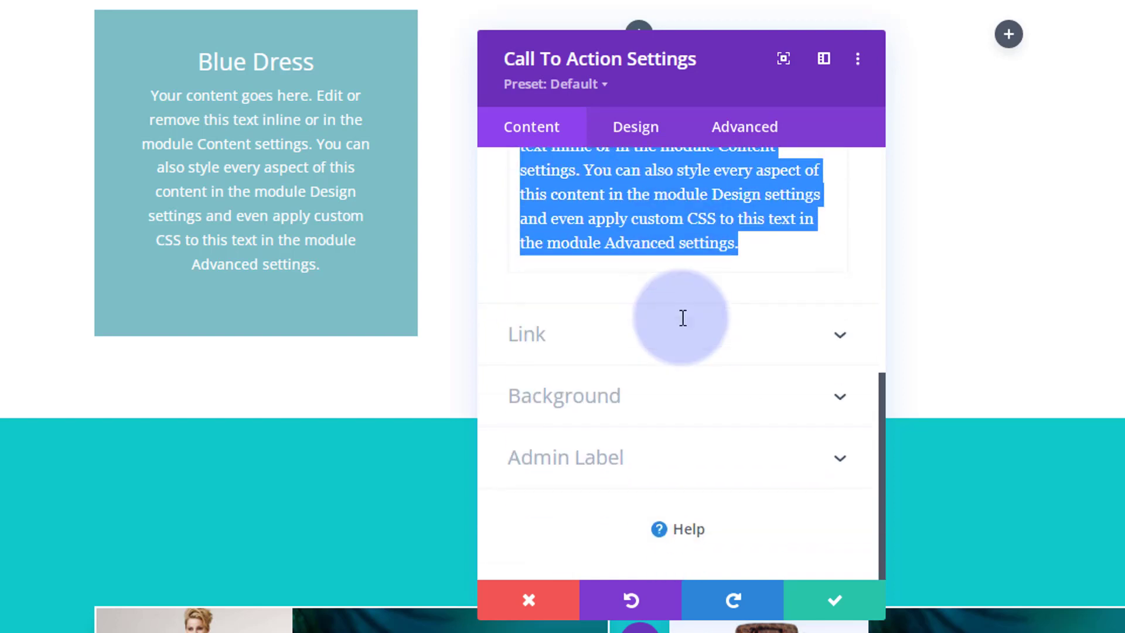
{"action": "left_click", "coordinate": [637, 342]}
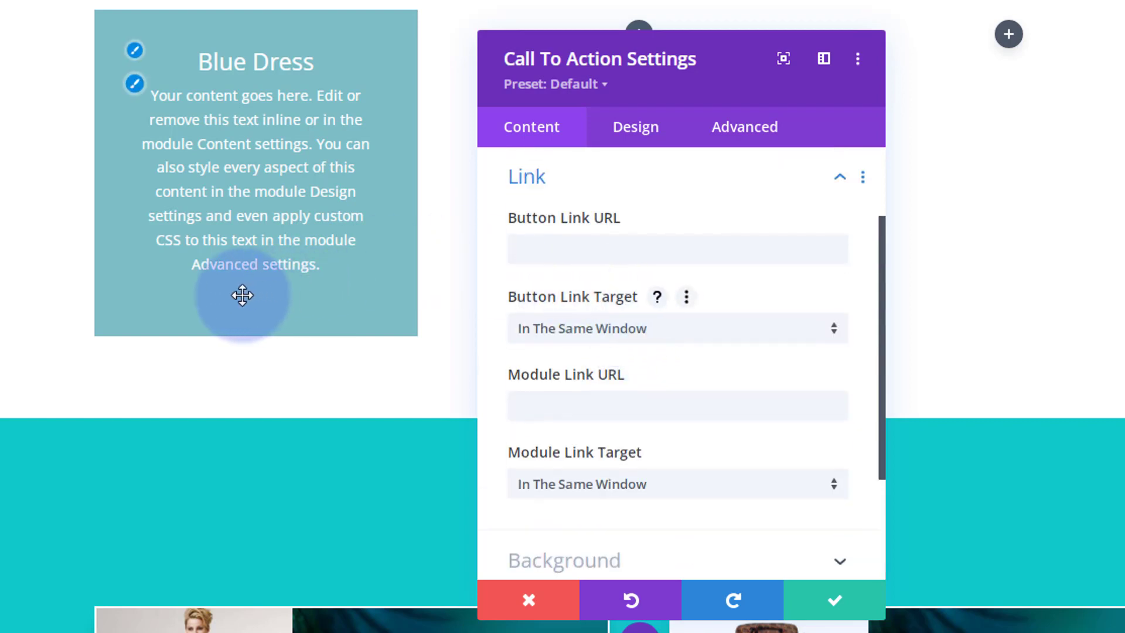
{"action": "left_click", "coordinate": [548, 245]}
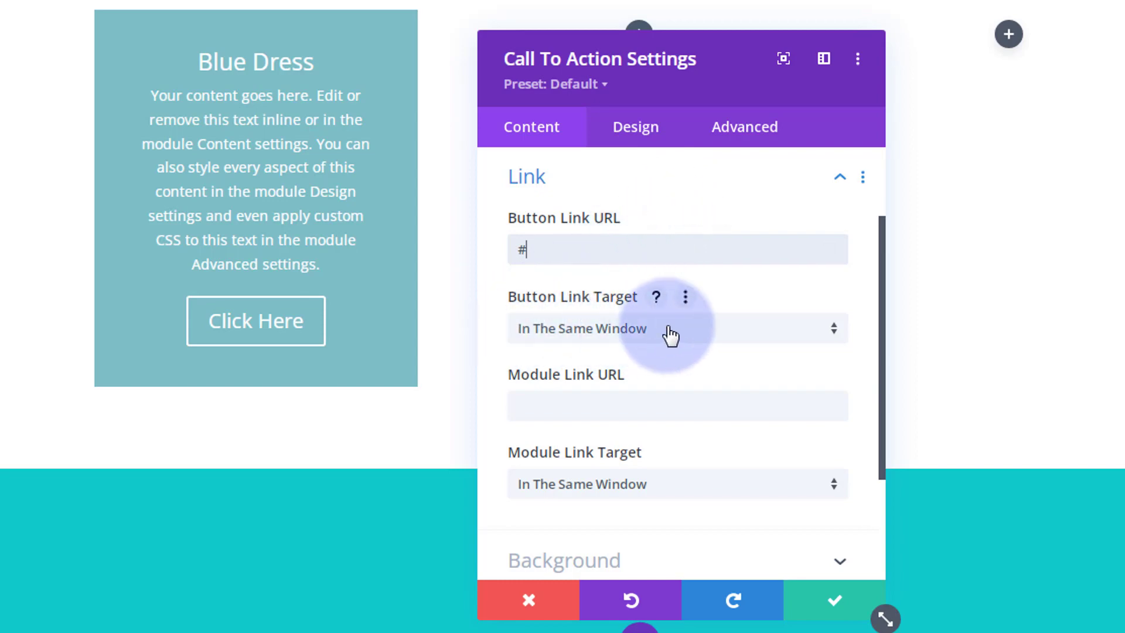
{"action": "left_click", "coordinate": [687, 334]}
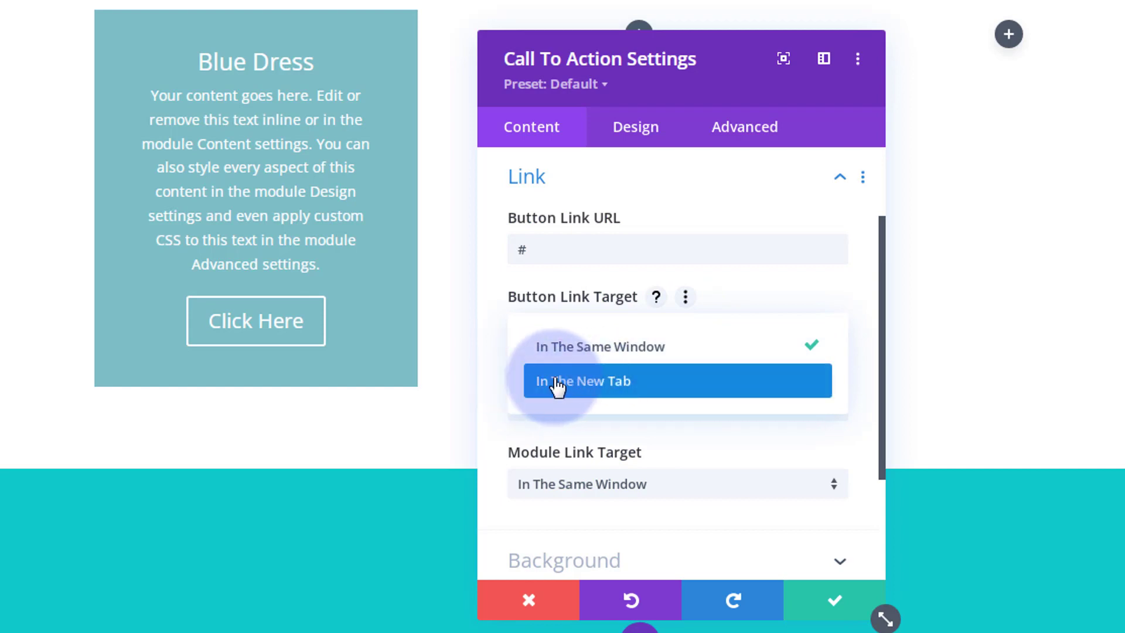
{"action": "left_click", "coordinate": [497, 366]}
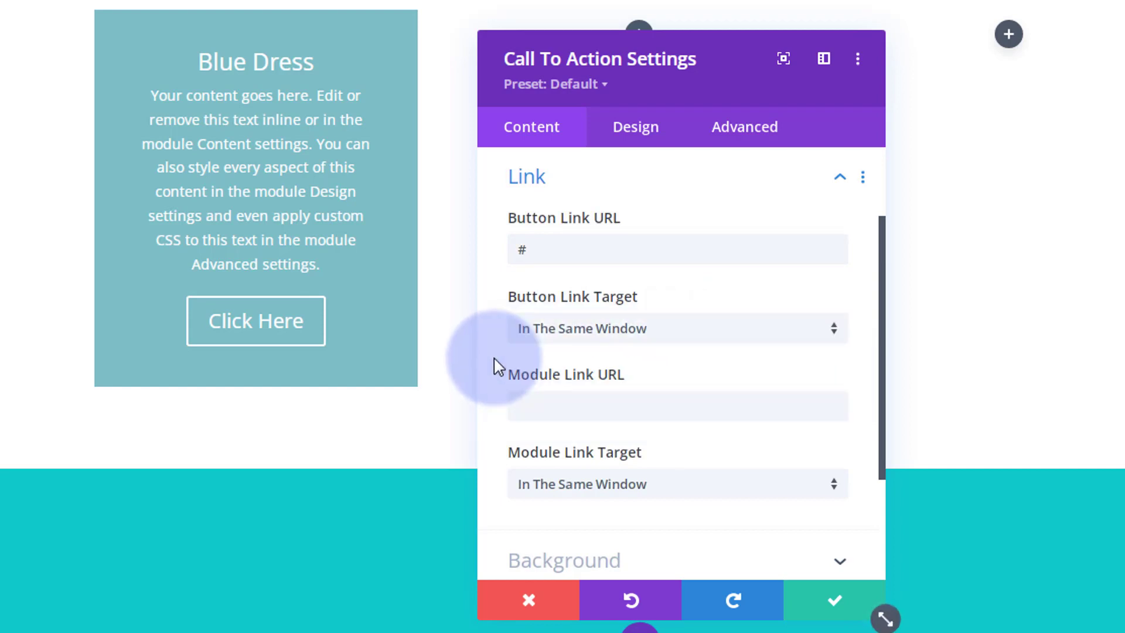
{"action": "left_click", "coordinate": [537, 405]}
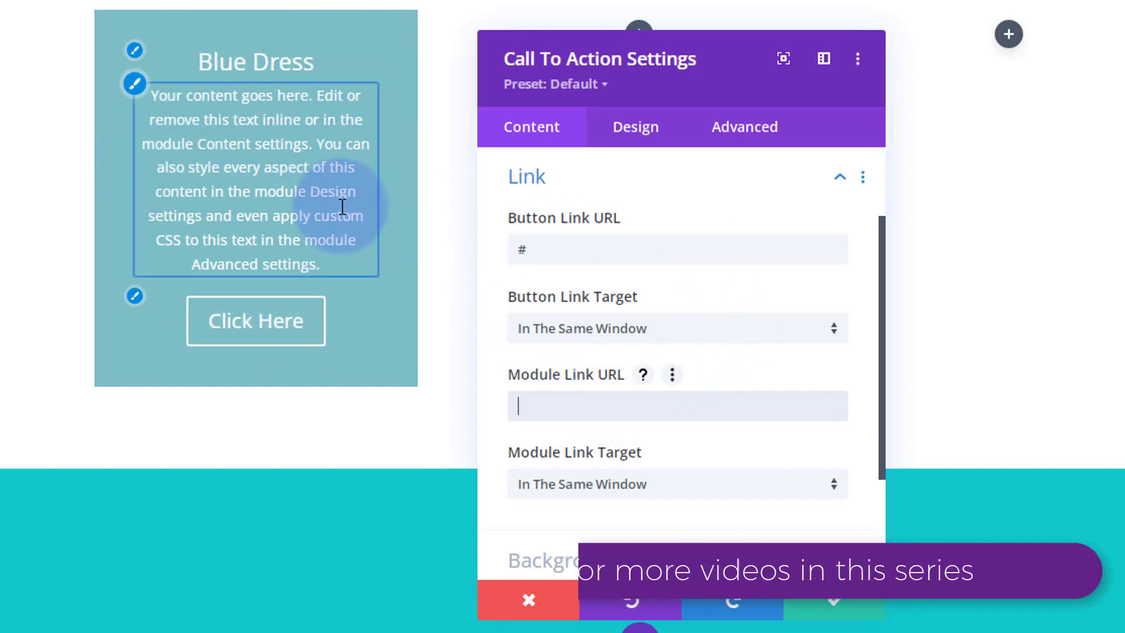
{"action": "left_click", "coordinate": [548, 405]}
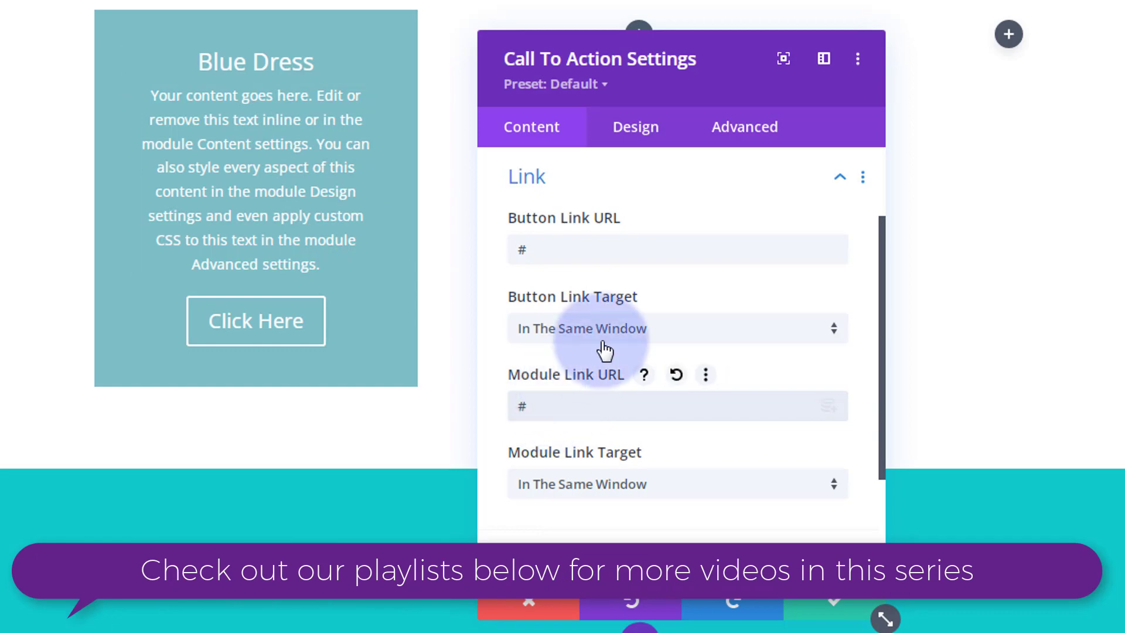
Set the module background to black with opacity reduced to rgba(0,0,0,0.66).
{"action": "scroll", "coordinate": [628, 252], "scroll_direction": "down", "scroll_amount": 2}
{"action": "scroll", "coordinate": [629, 253], "scroll_direction": "down", "scroll_amount": 2}
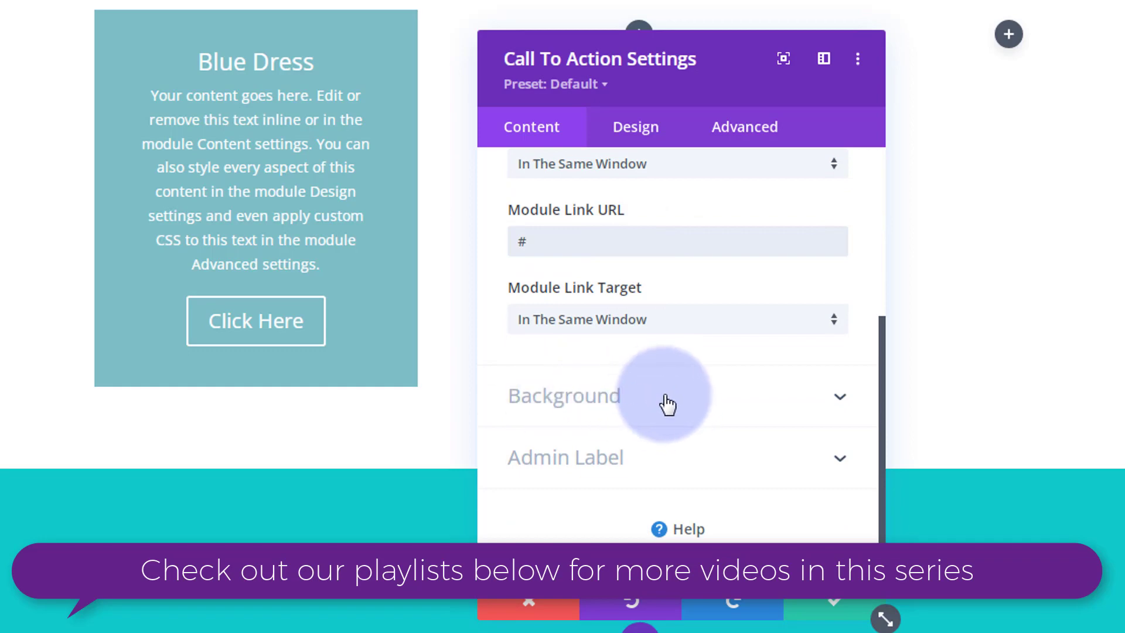
{"action": "left_click", "coordinate": [668, 404]}
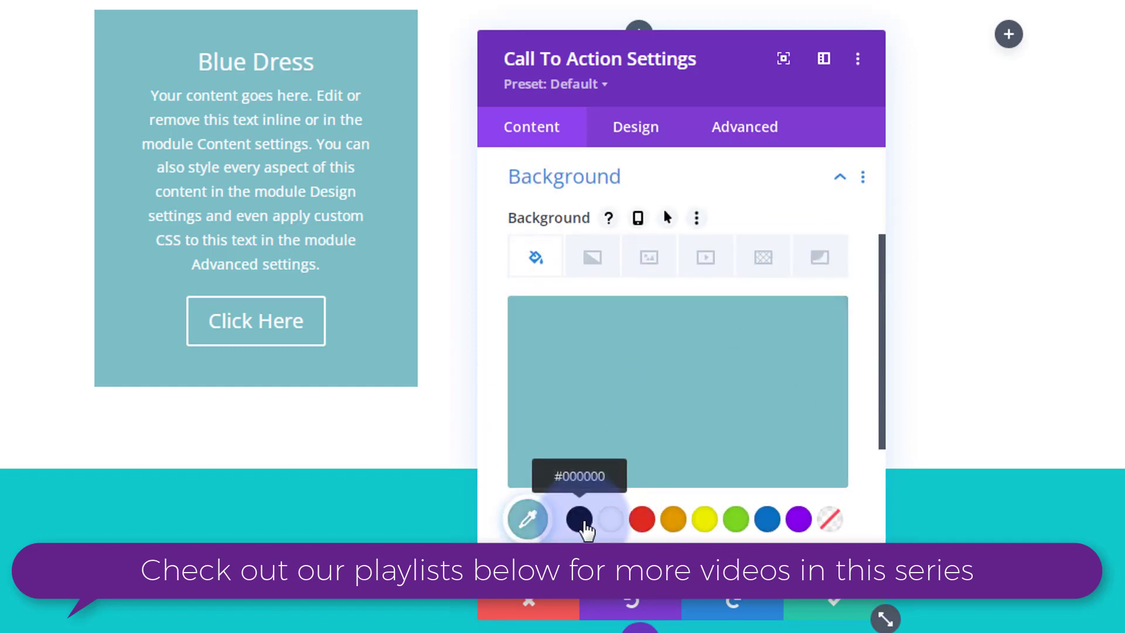
{"action": "left_click", "coordinate": [580, 519]}
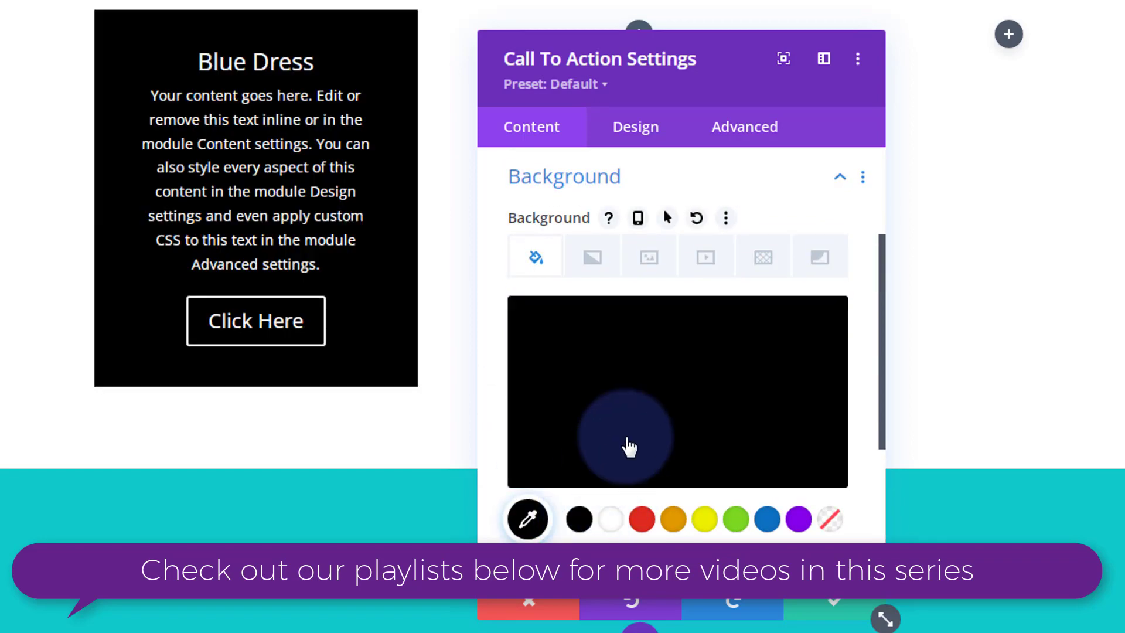
{"action": "left_click", "coordinate": [639, 403]}
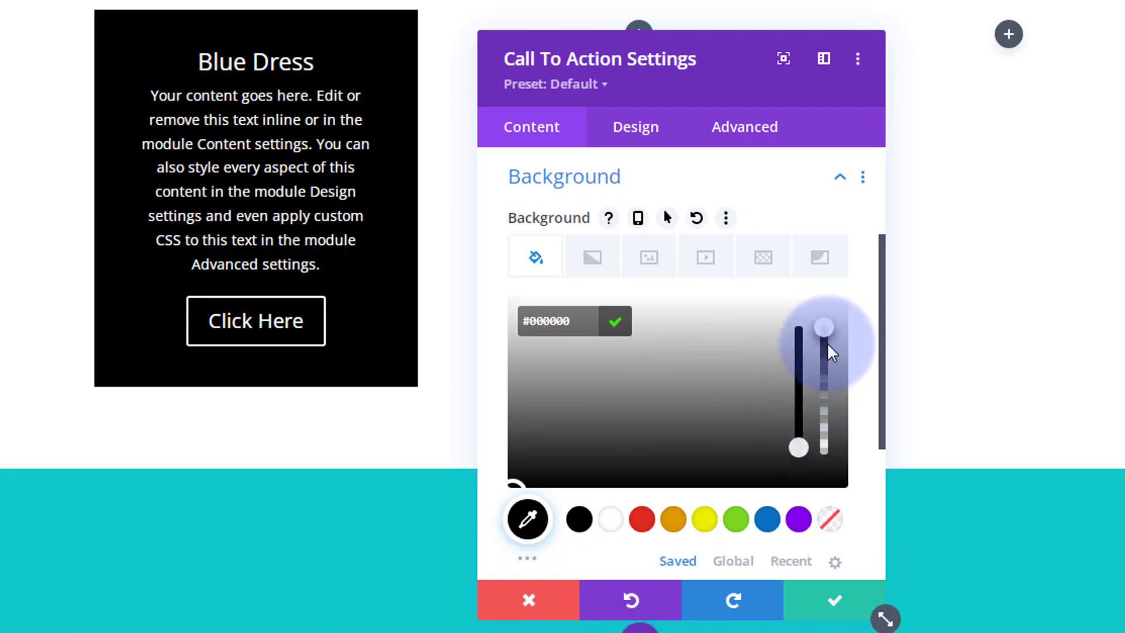
{"action": "left_click_drag", "start_coordinate": [825, 328], "coordinate": [825, 392]}
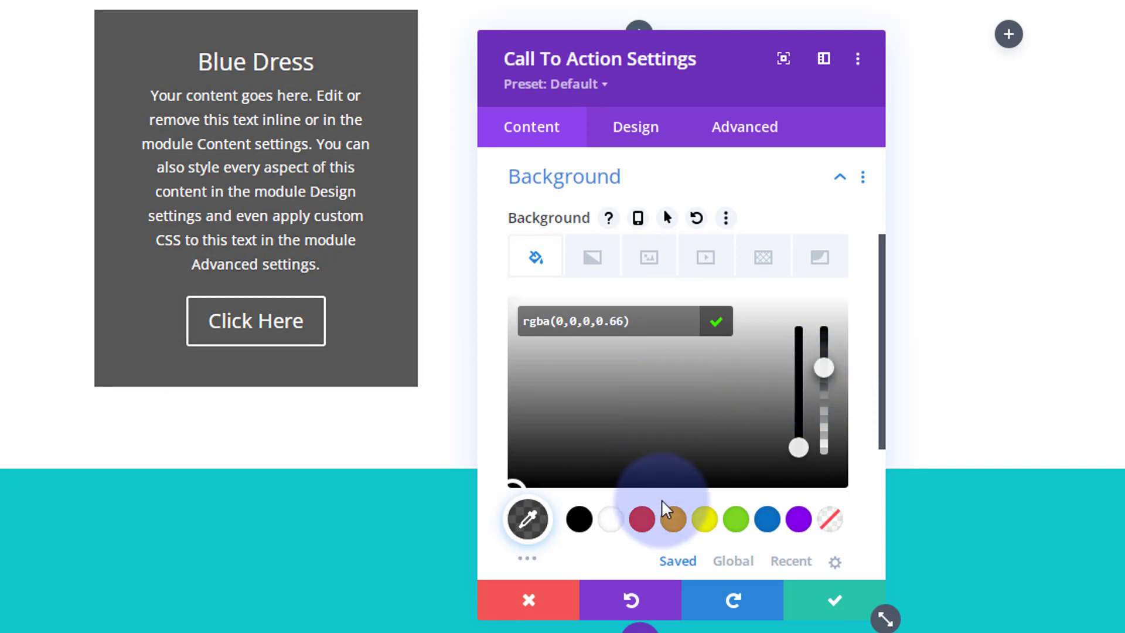
Enable custom button styles, give the button a purple background and set the button border width to 0px.
{"action": "left_click", "coordinate": [652, 147]}
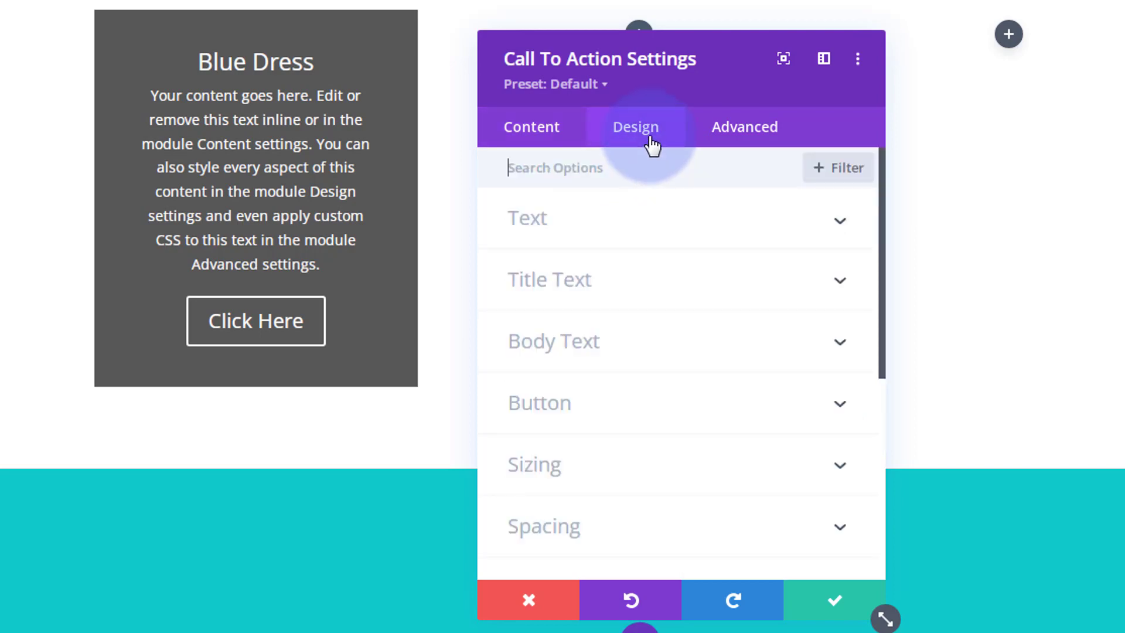
{"action": "left_click", "coordinate": [643, 415]}
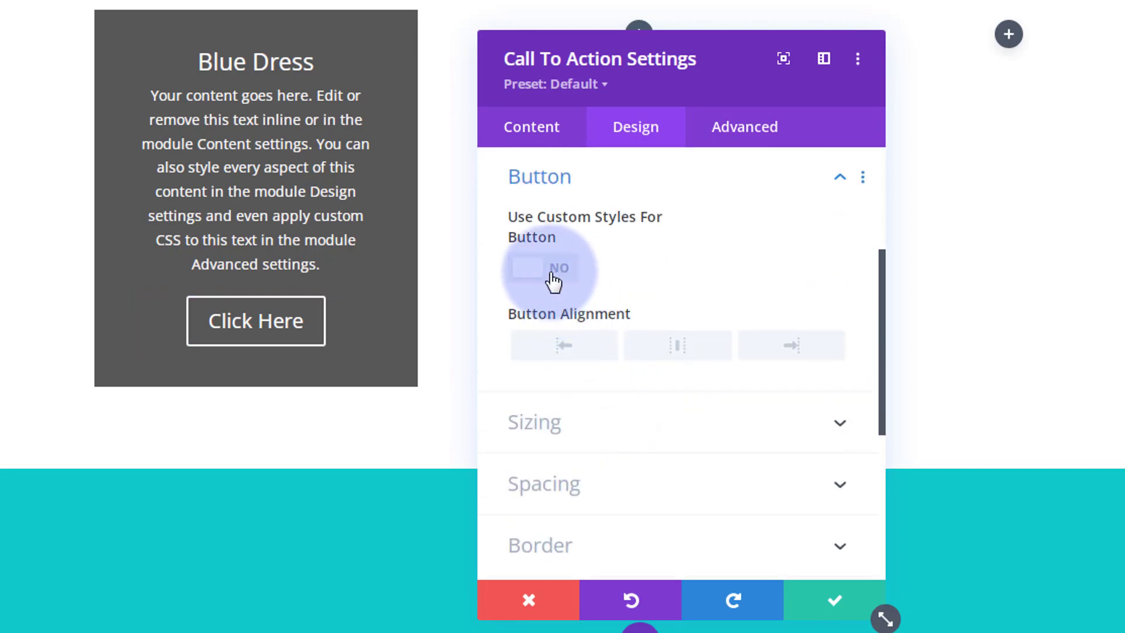
{"action": "left_click", "coordinate": [555, 275]}
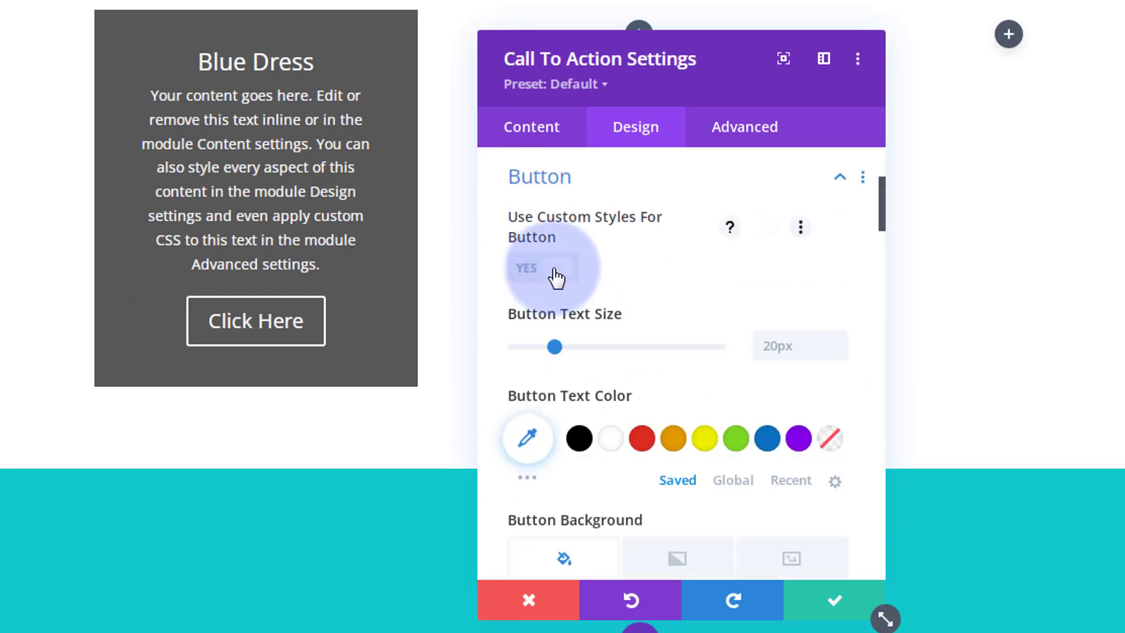
{"action": "scroll", "coordinate": [722, 283], "scroll_direction": "down", "scroll_amount": 2}
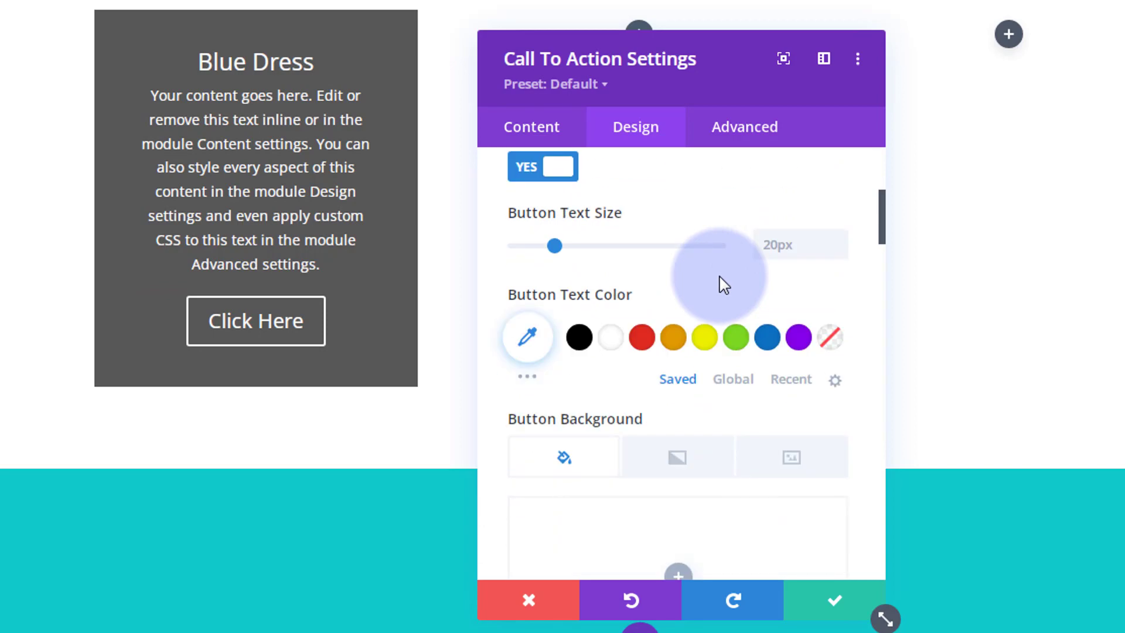
{"action": "scroll", "coordinate": [724, 285], "scroll_direction": "down", "scroll_amount": 8}
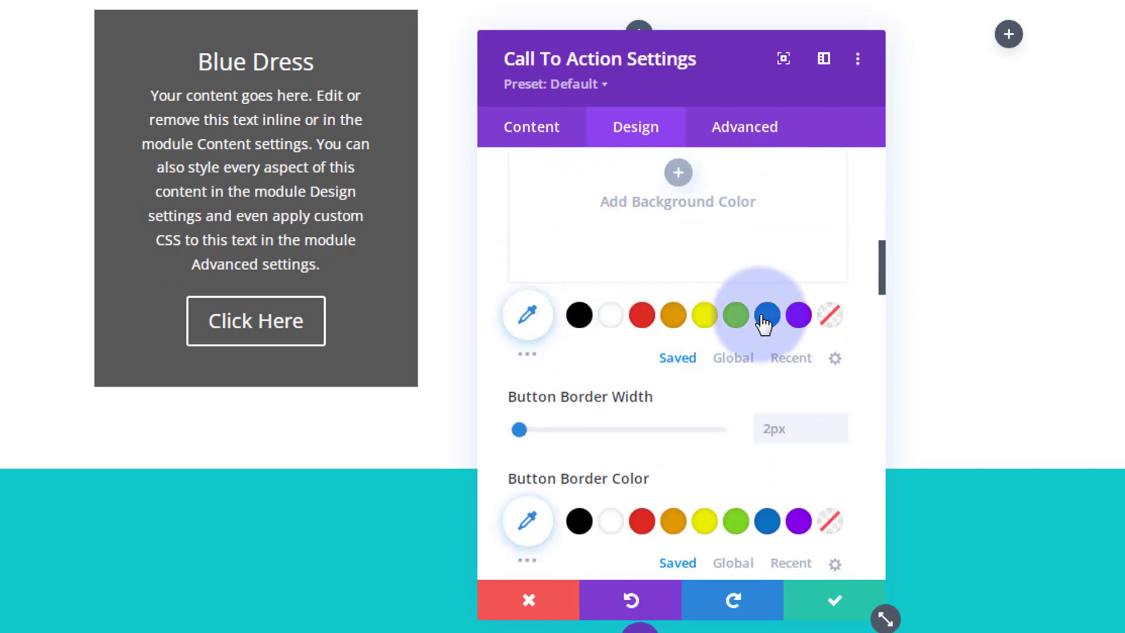
{"action": "left_click", "coordinate": [797, 319]}
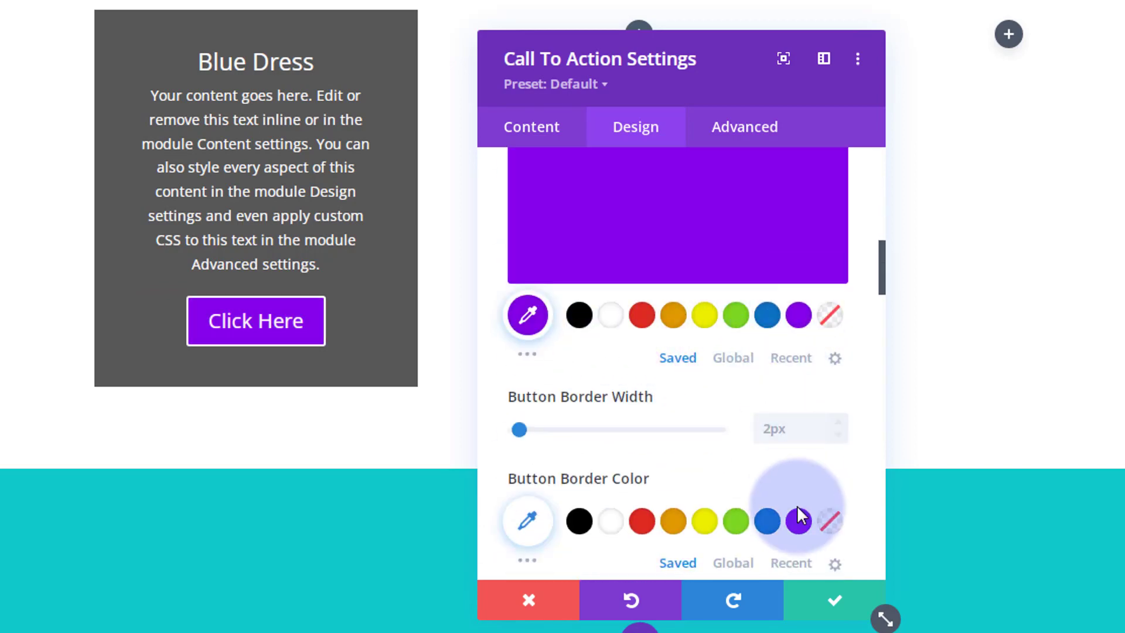
{"action": "left_click", "coordinate": [838, 435]}
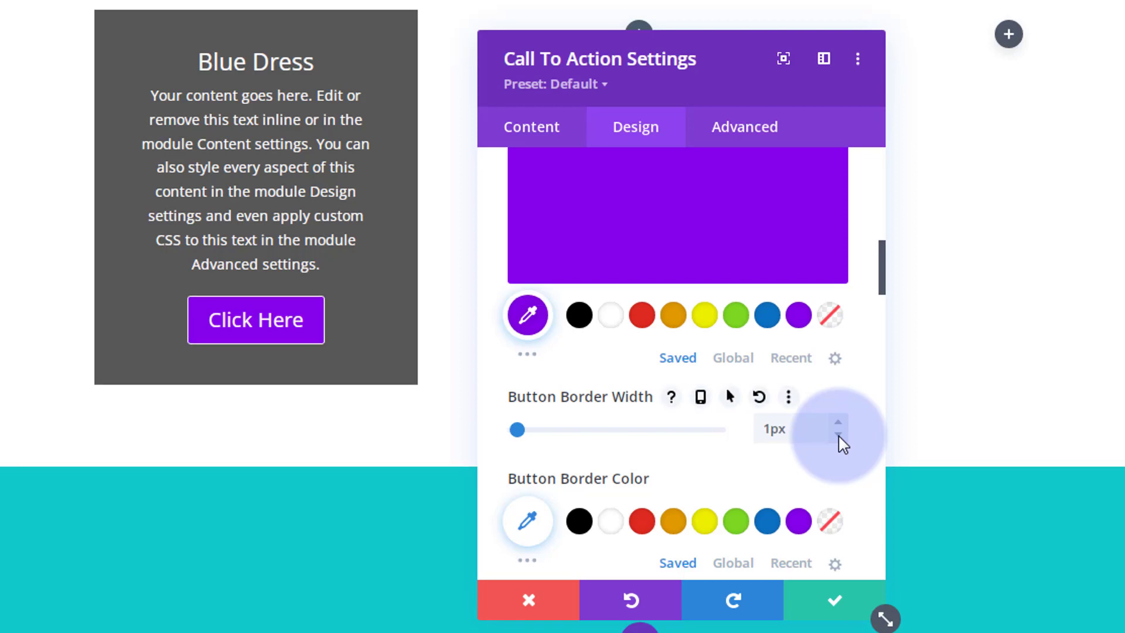
{"action": "left_click", "coordinate": [839, 435]}
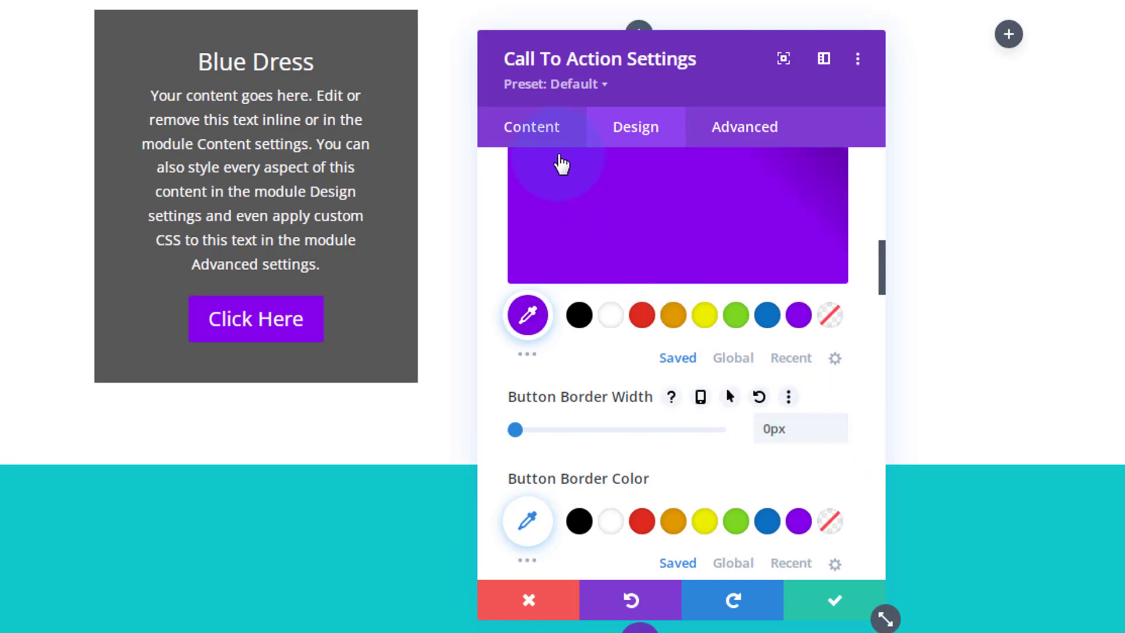
Change the call to action button text to Buy Now.
{"action": "left_click", "coordinate": [537, 133]}
{"action": "left_click", "coordinate": [586, 221]}
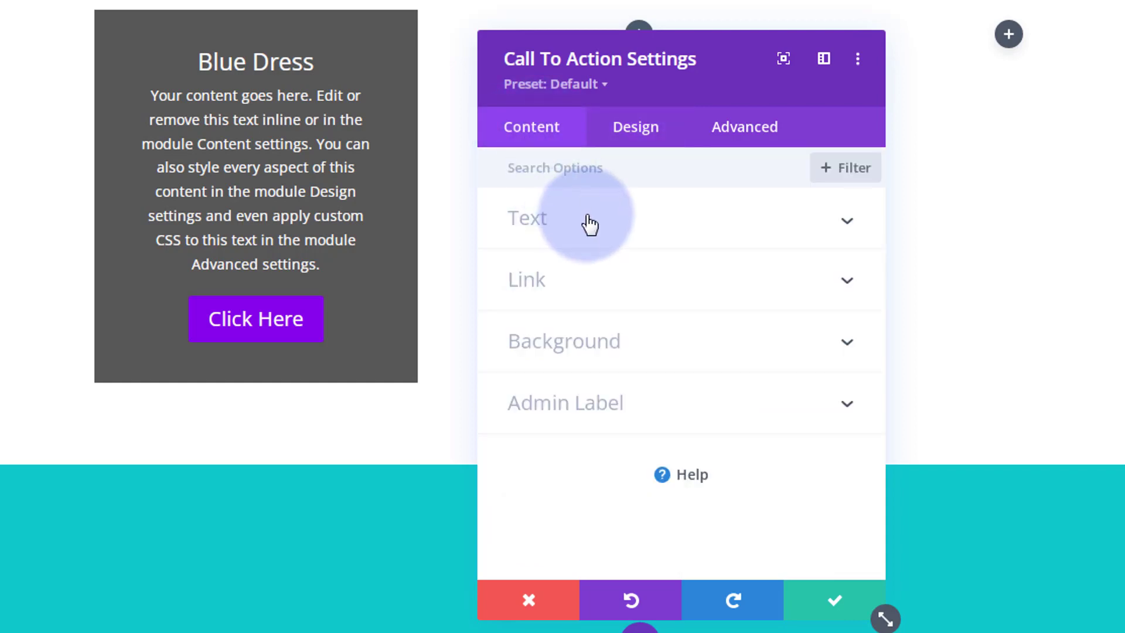
{"action": "left_click", "coordinate": [537, 307]}
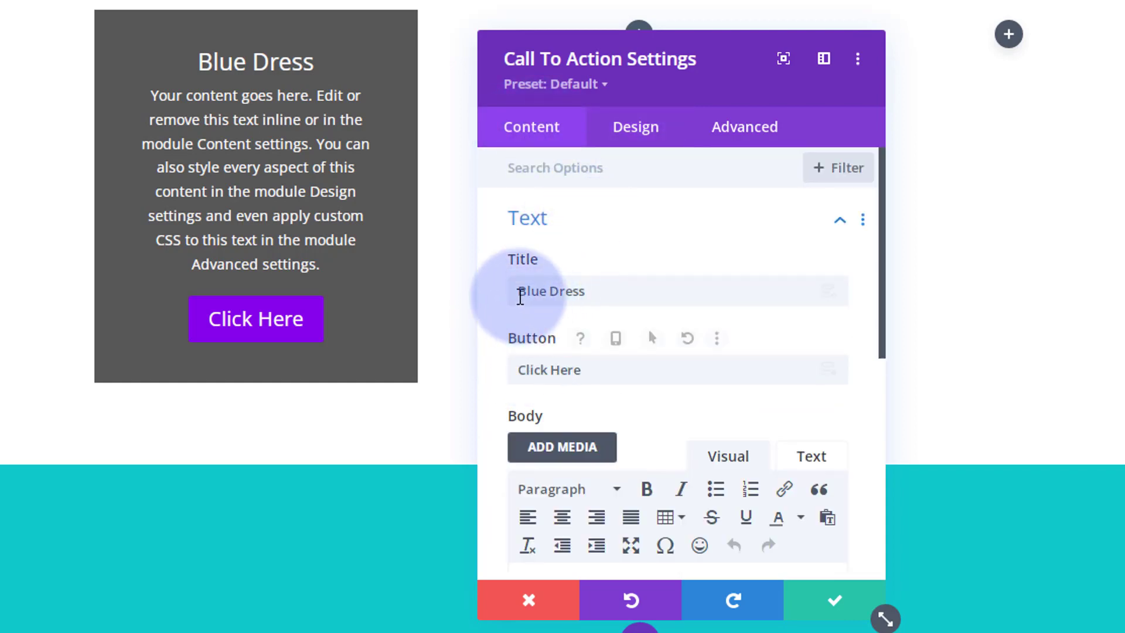
{"action": "left_click_drag", "start_coordinate": [518, 375], "coordinate": [593, 370]}
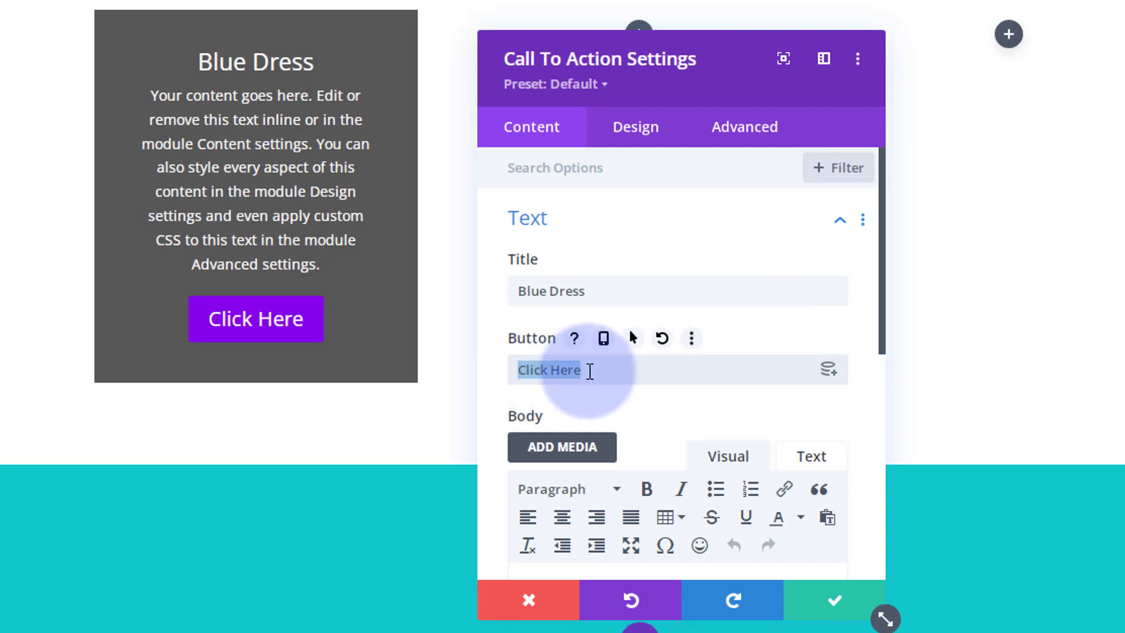
{"action": "type", "text": "Buy Now"}
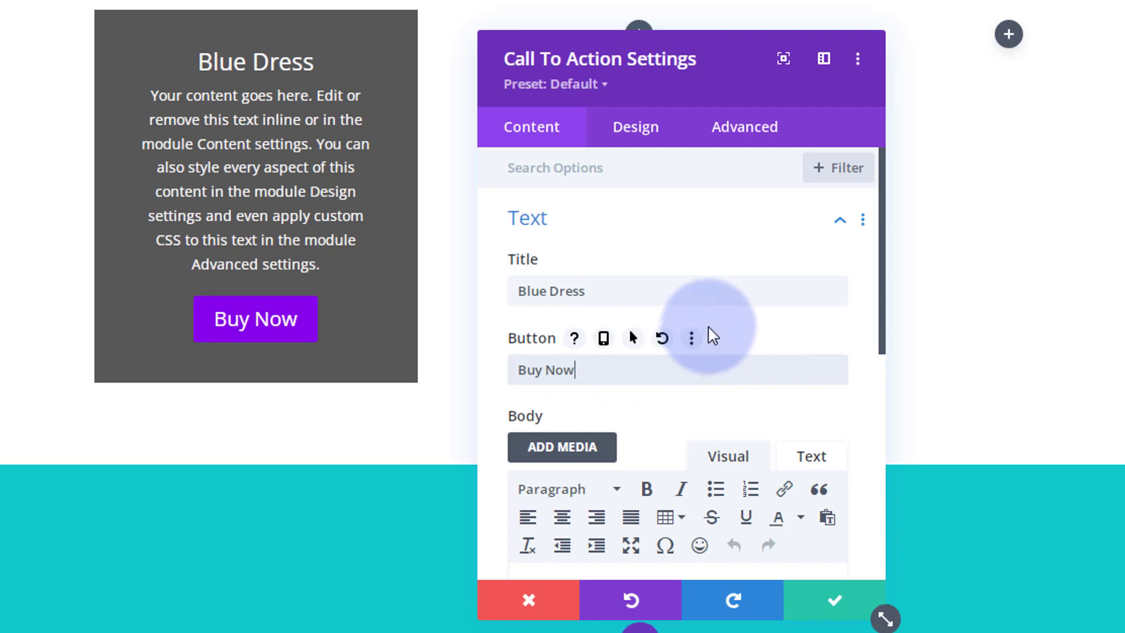
Save the call to action, then give the row's first column a background image of the turquoise dress from the media library.
{"action": "left_click", "coordinate": [829, 603]}
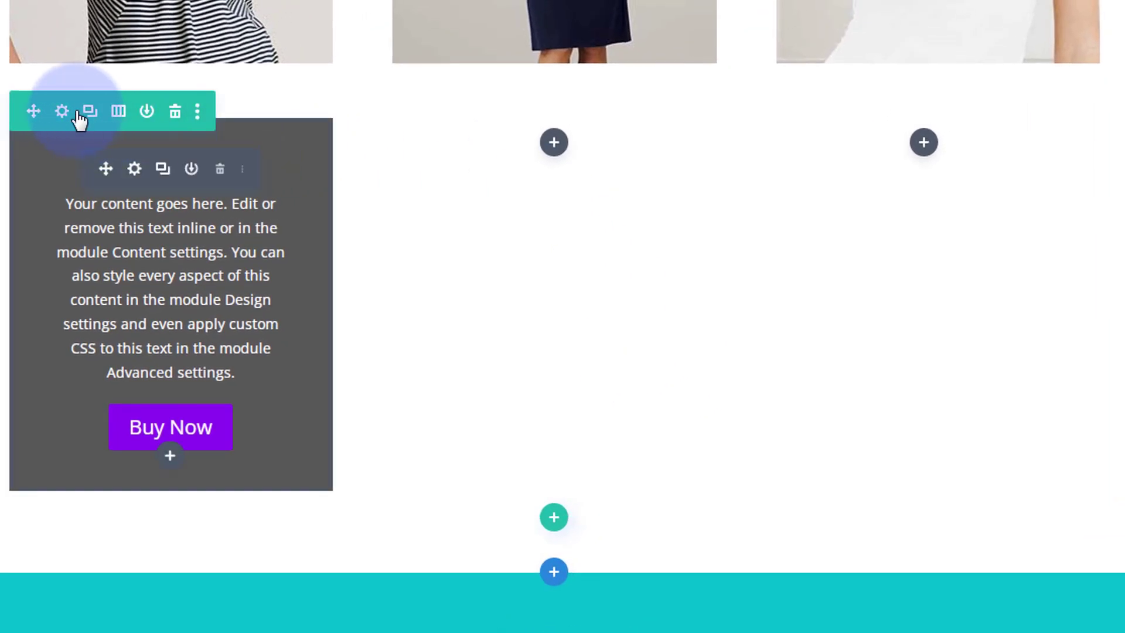
{"action": "left_click", "coordinate": [62, 113]}
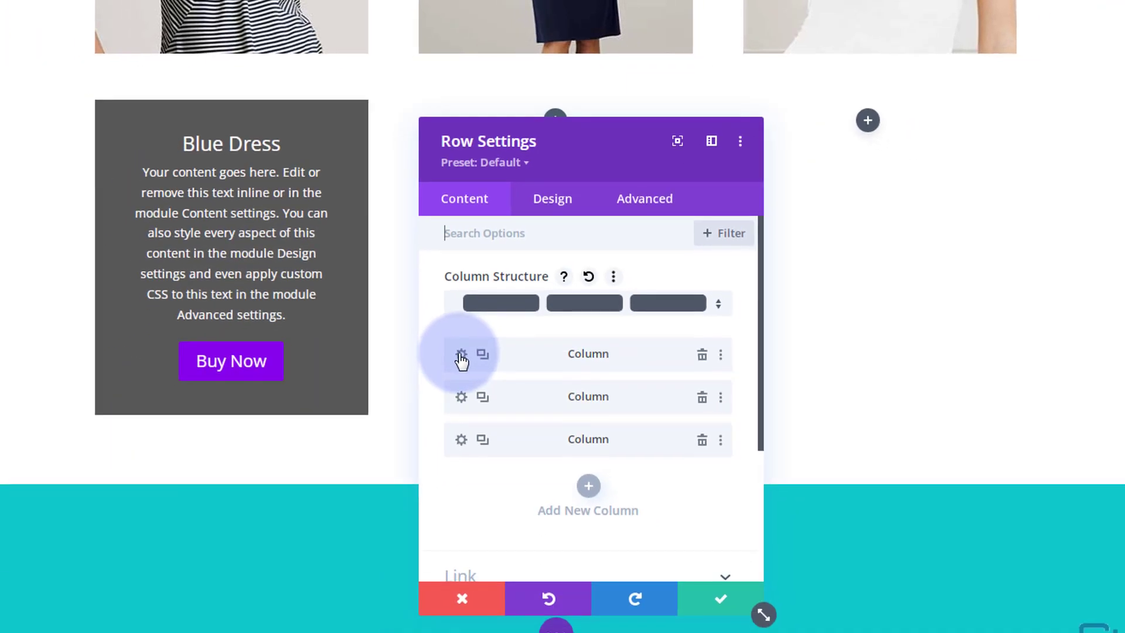
{"action": "left_click", "coordinate": [461, 355]}
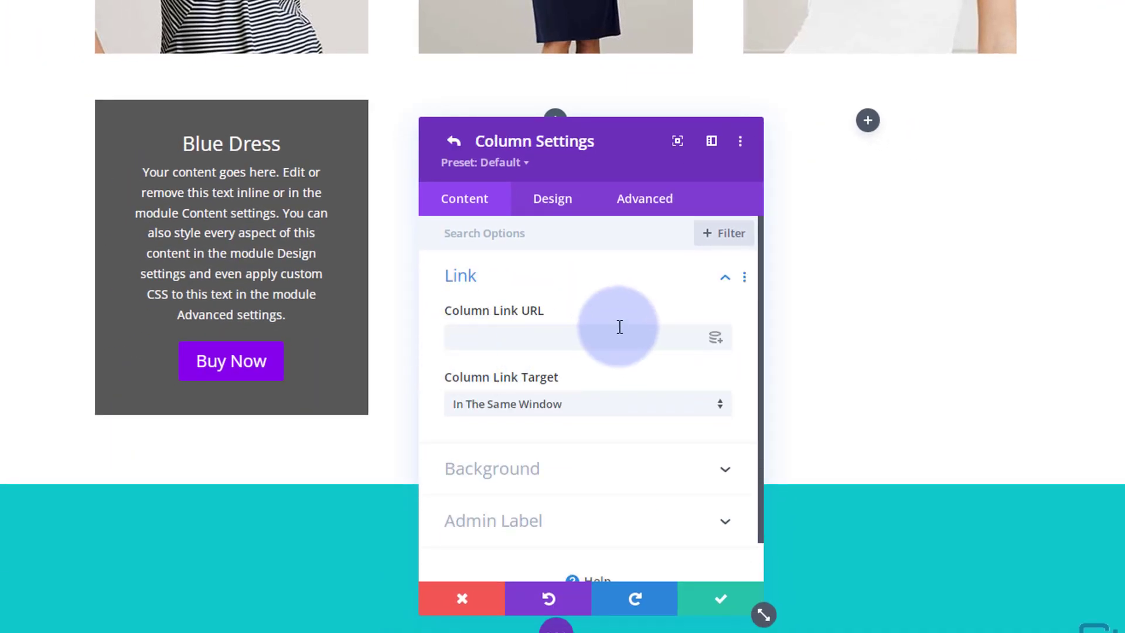
{"action": "scroll", "coordinate": [618, 324], "scroll_direction": "down", "scroll_amount": 1}
{"action": "left_click", "coordinate": [573, 432]}
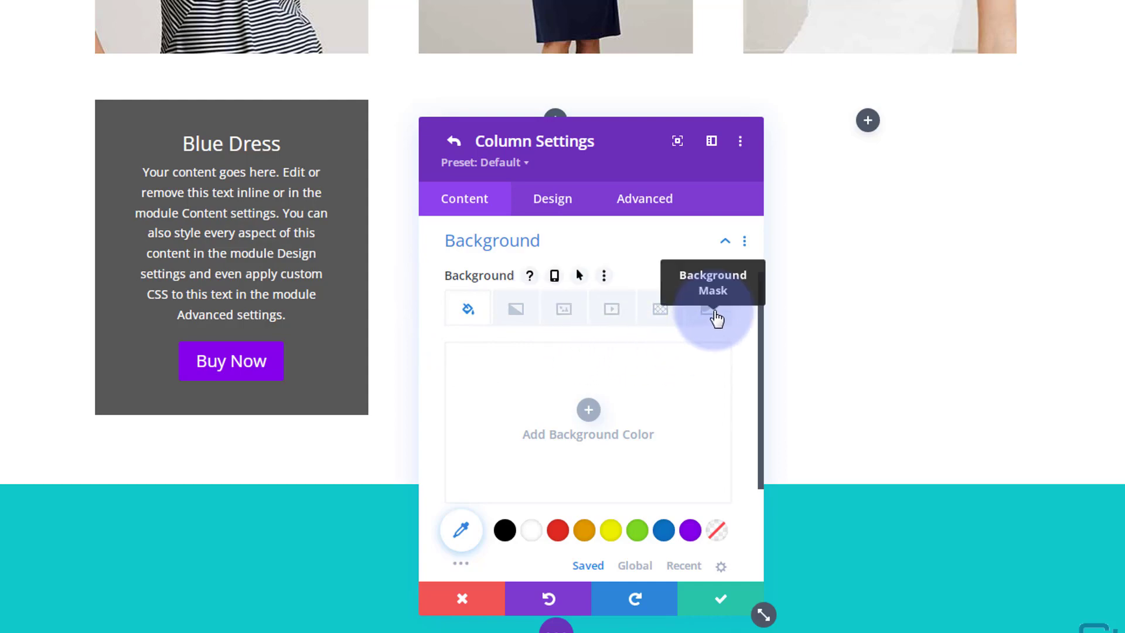
{"action": "left_click", "coordinate": [575, 300]}
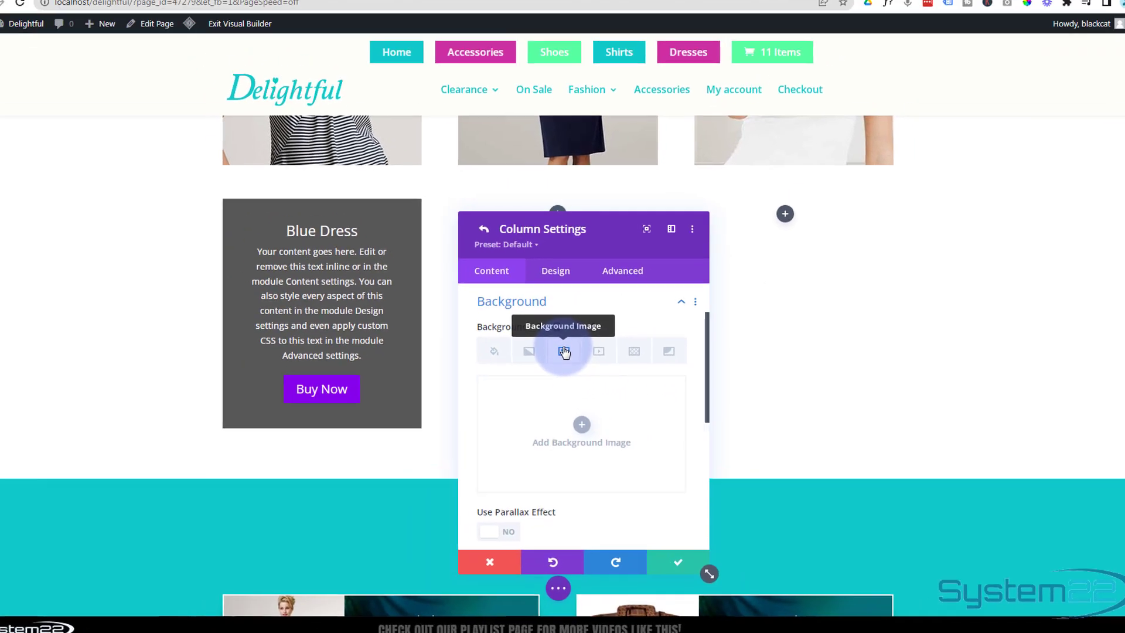
{"action": "left_click", "coordinate": [580, 426]}
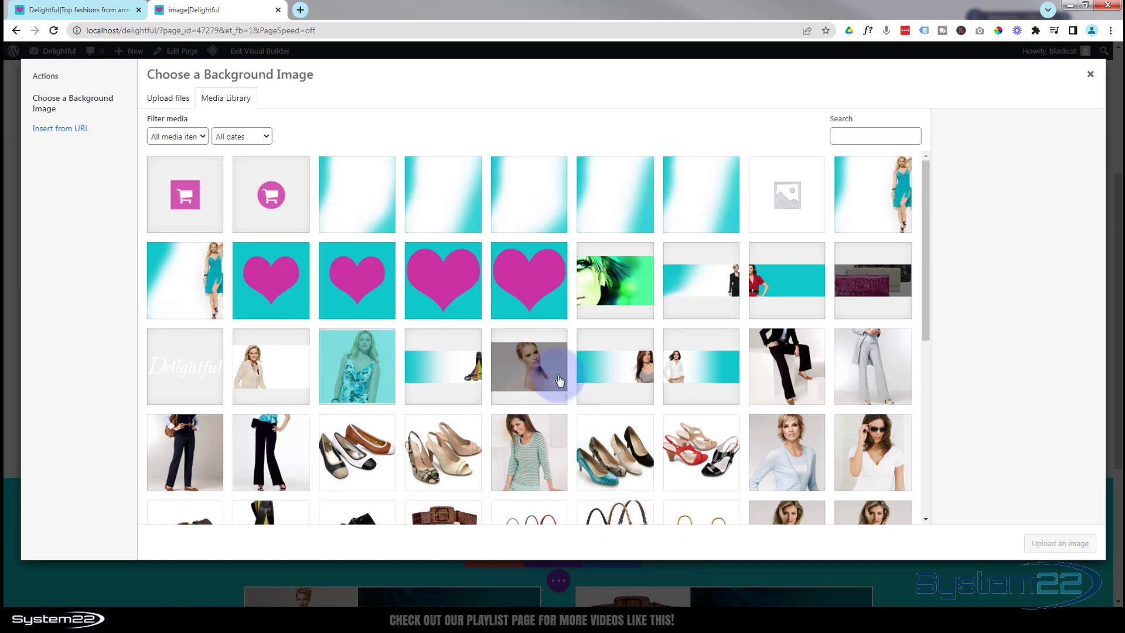
{"action": "scroll", "coordinate": [572, 349], "scroll_direction": "down", "scroll_amount": 3}
{"action": "scroll", "coordinate": [571, 350], "scroll_direction": "down", "scroll_amount": 3}
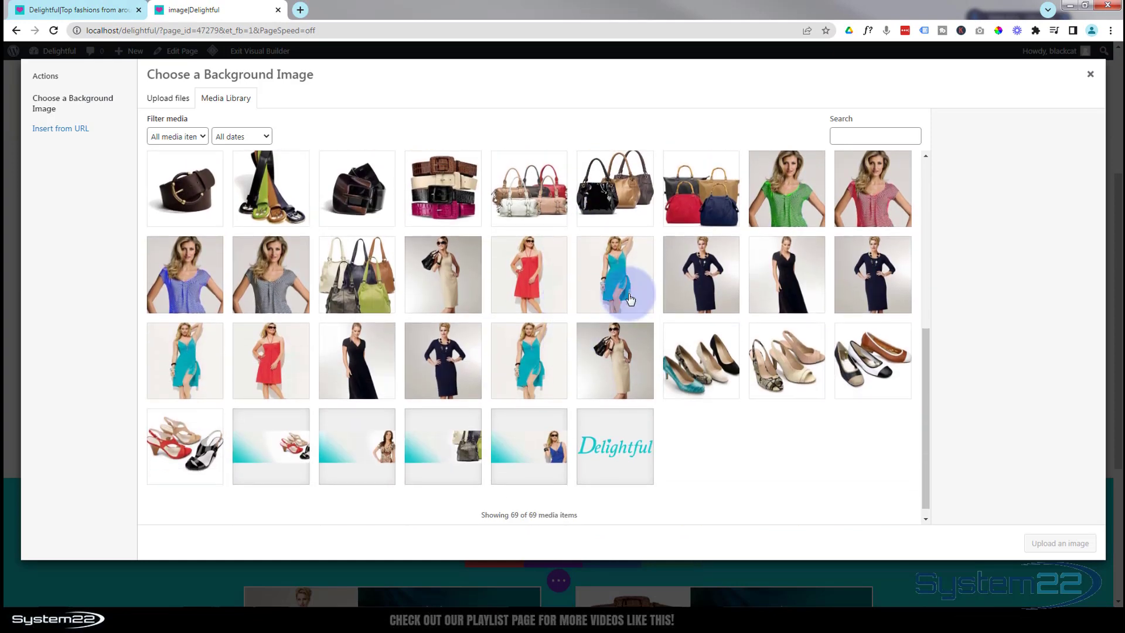
{"action": "left_click", "coordinate": [631, 291]}
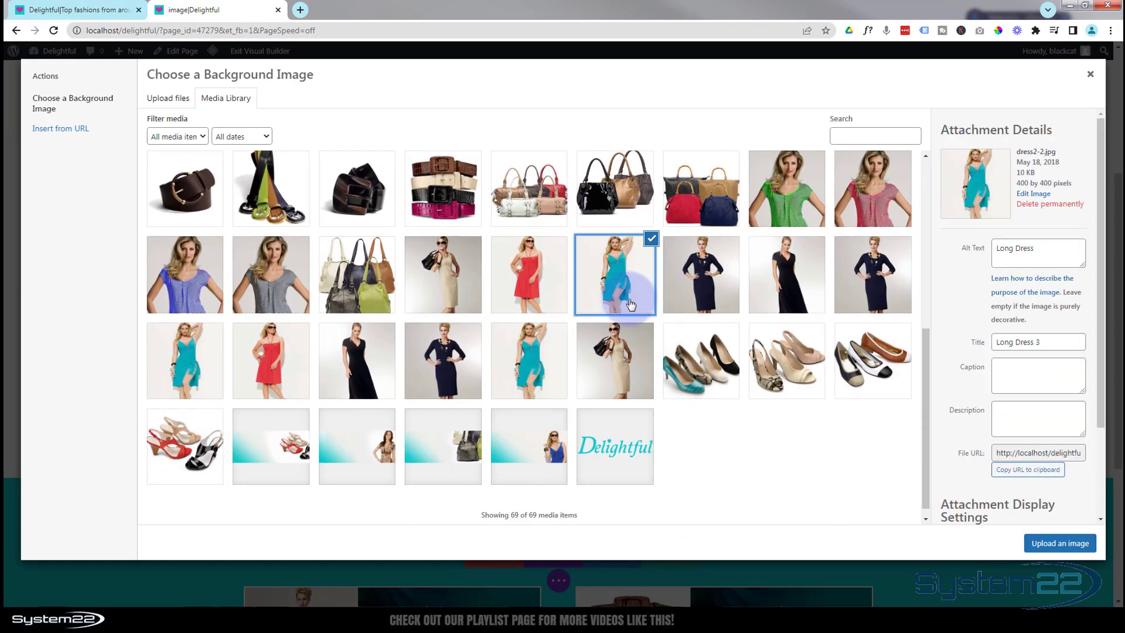
{"action": "left_click", "coordinate": [1048, 543]}
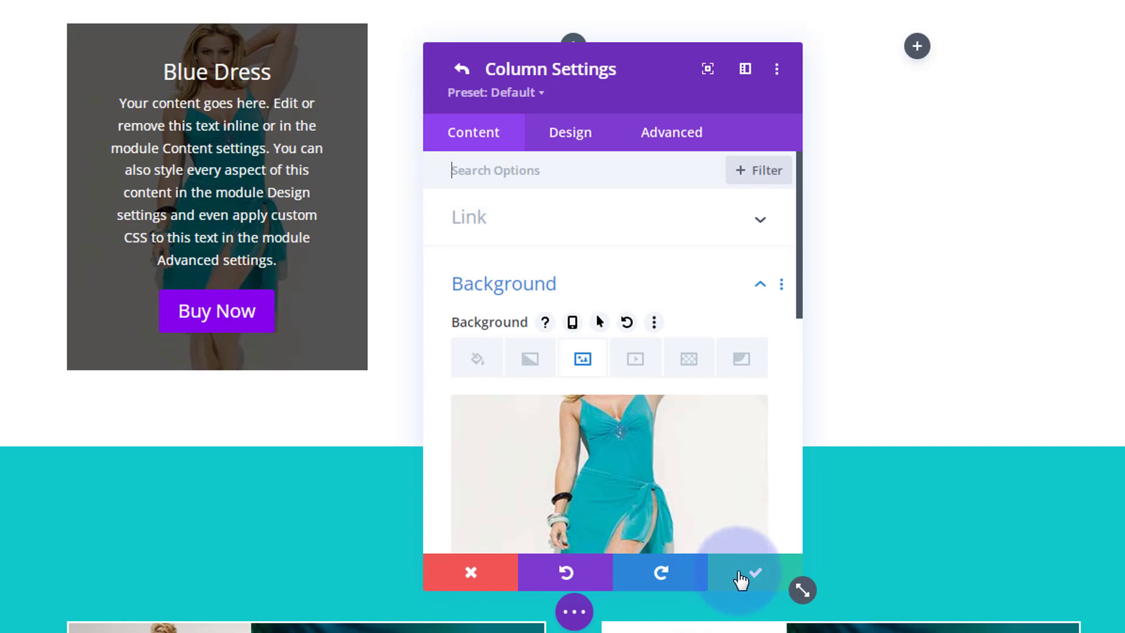
{"action": "left_click", "coordinate": [740, 577]}
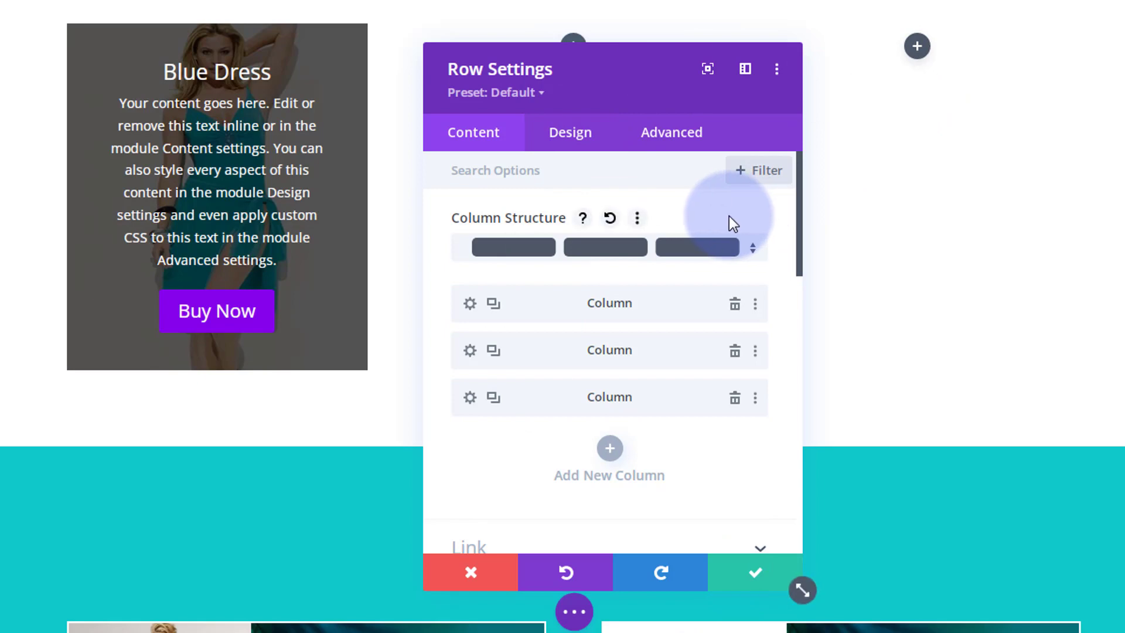
Set the second column's background image to the red dress photo from the media library.
{"action": "left_click", "coordinate": [469, 351]}
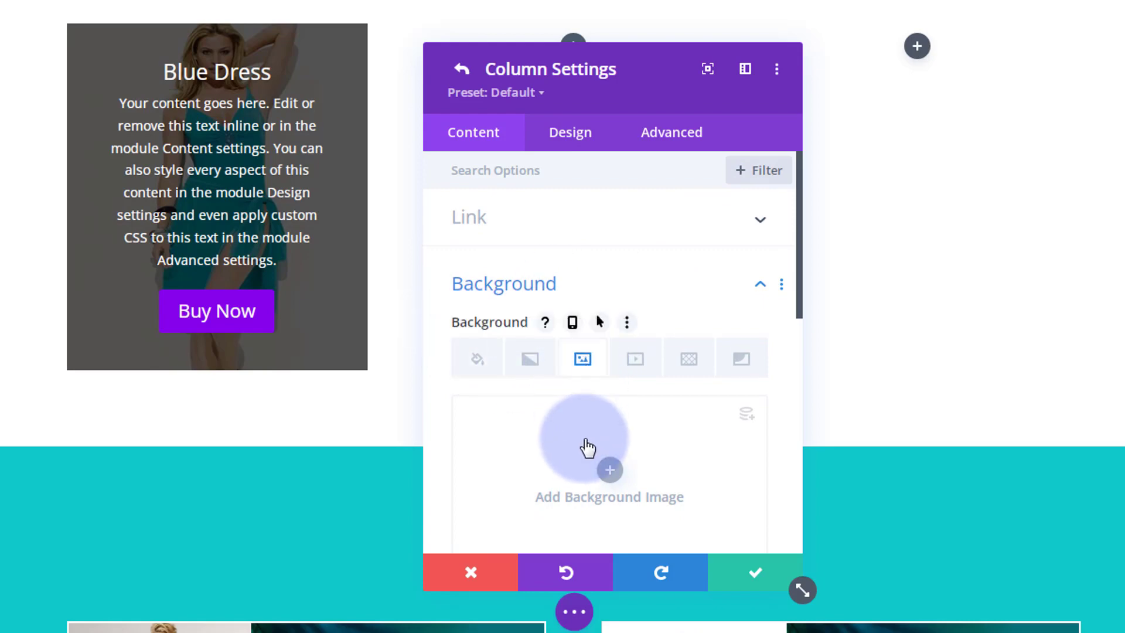
{"action": "left_click", "coordinate": [587, 445]}
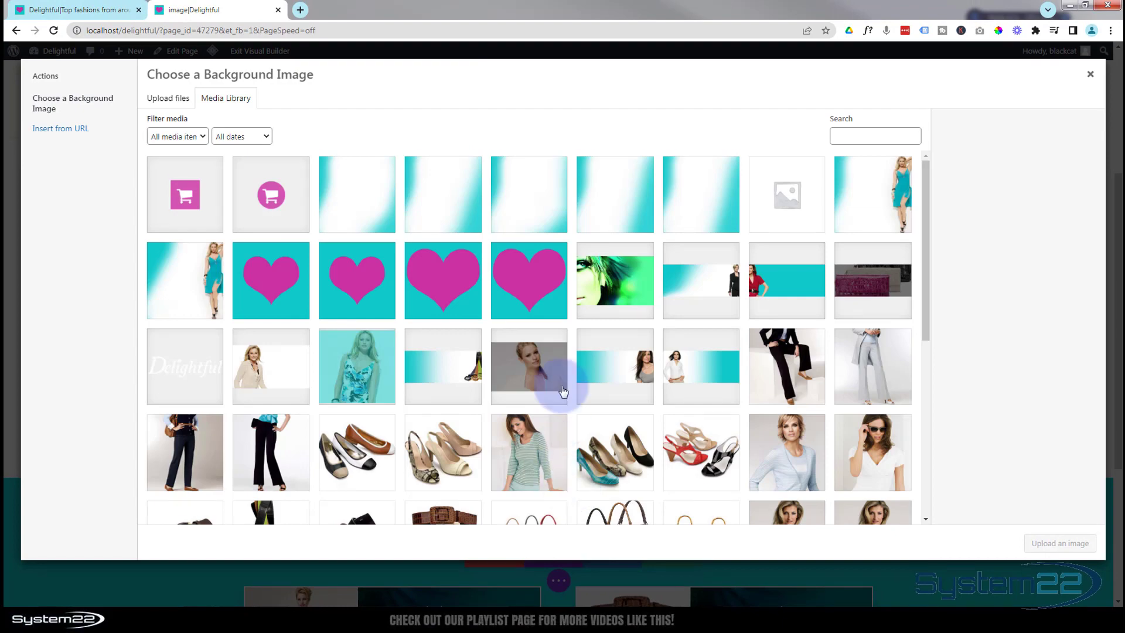
{"action": "scroll", "coordinate": [552, 378], "scroll_direction": "down", "scroll_amount": 4}
{"action": "left_click", "coordinate": [539, 387]}
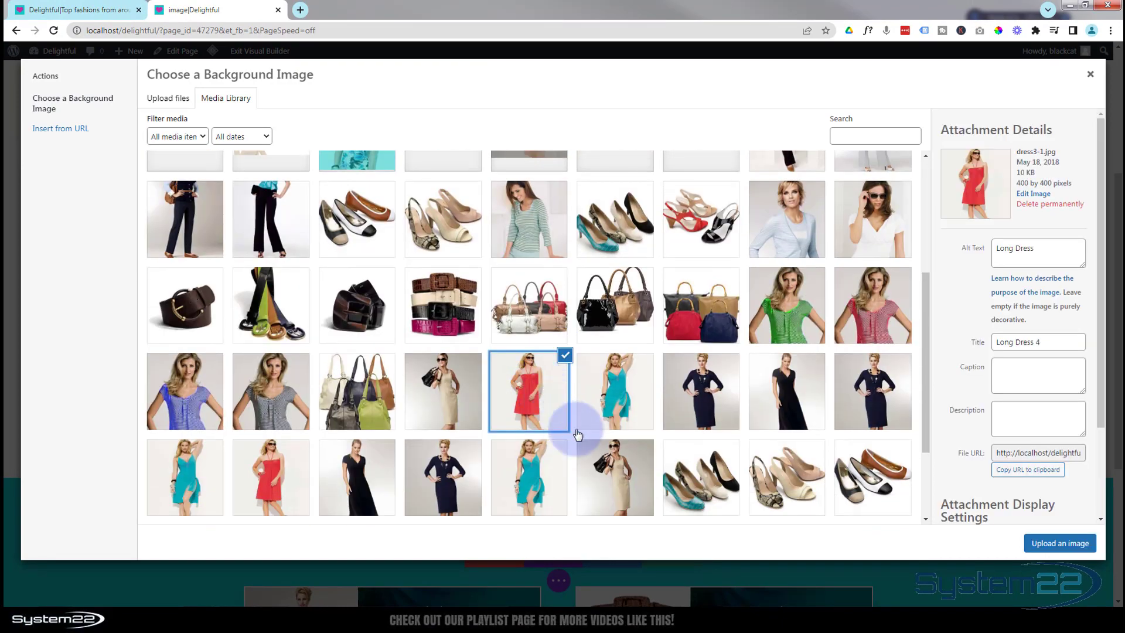
{"action": "left_click", "coordinate": [1070, 544]}
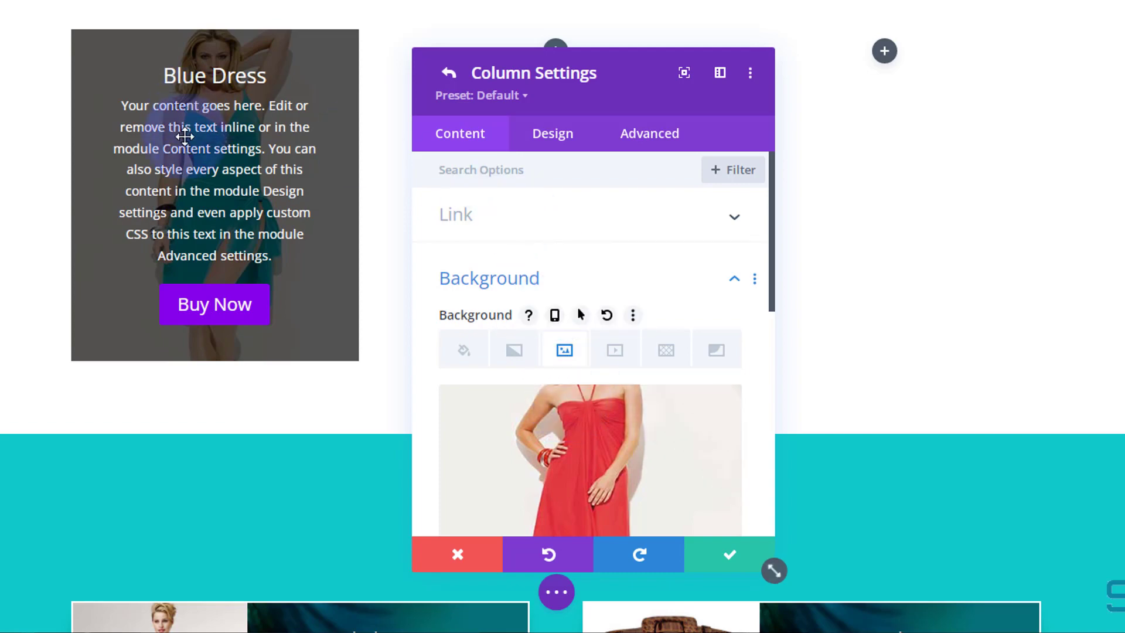
Set the second column's horizontal and vertical overflow to Hidden and save the column.
{"action": "left_click", "coordinate": [650, 141]}
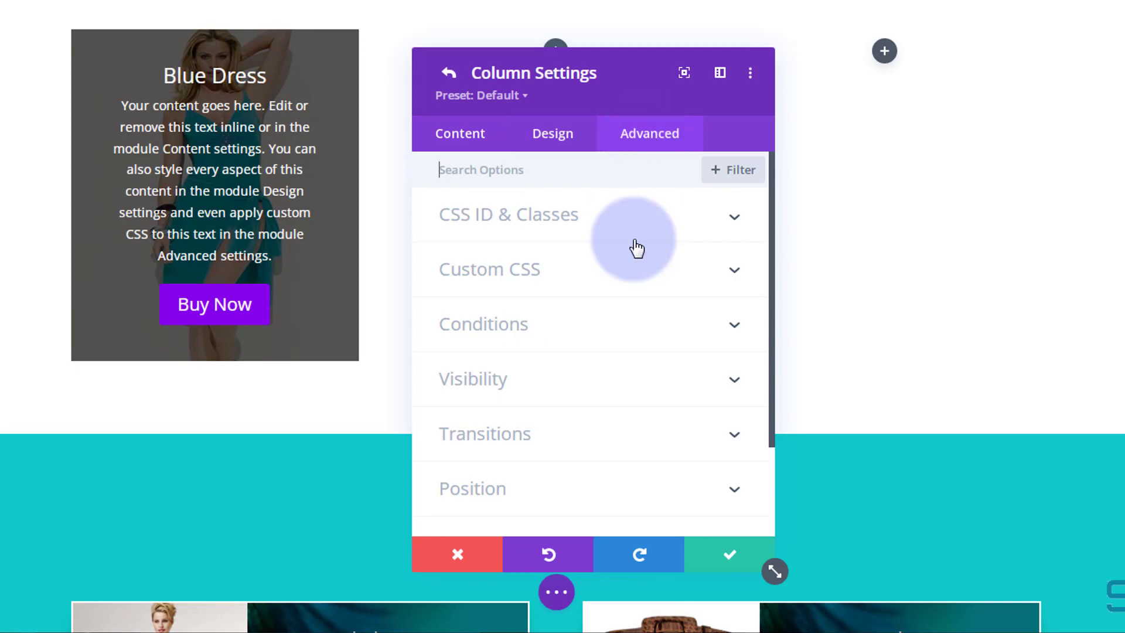
{"action": "left_click", "coordinate": [617, 377]}
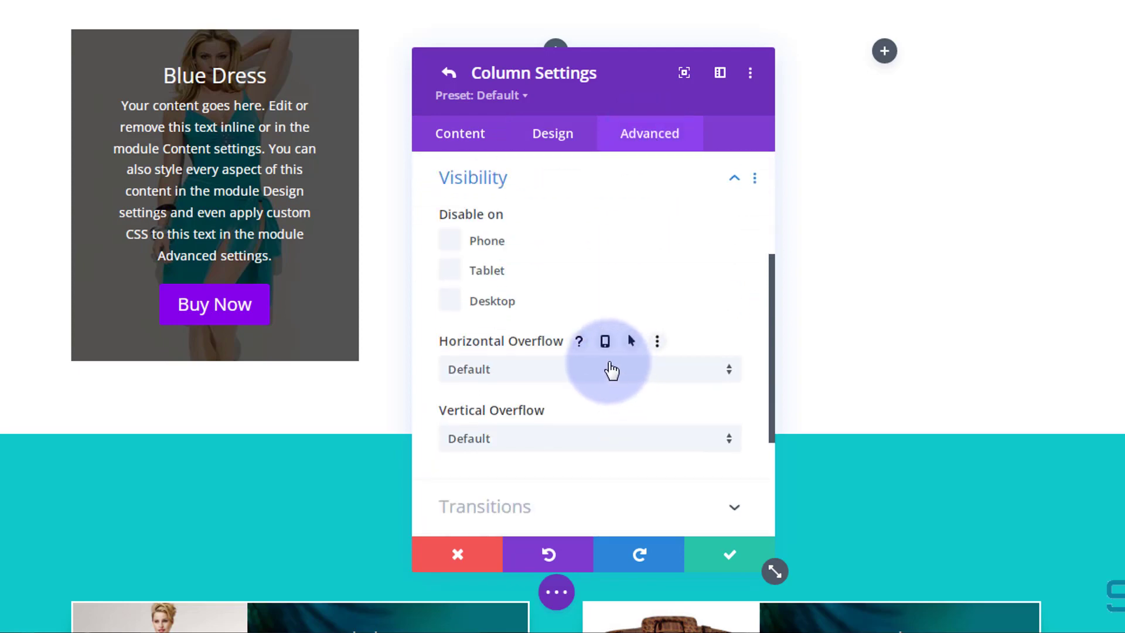
{"action": "left_click", "coordinate": [610, 370]}
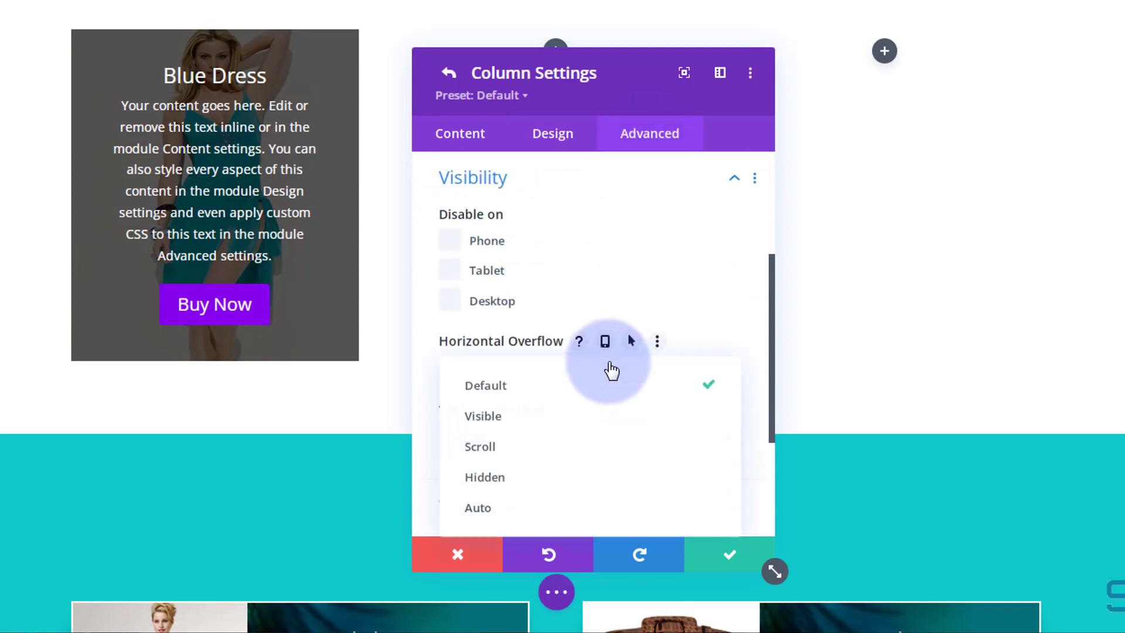
{"action": "left_click", "coordinate": [556, 482]}
{"action": "left_click", "coordinate": [568, 443]}
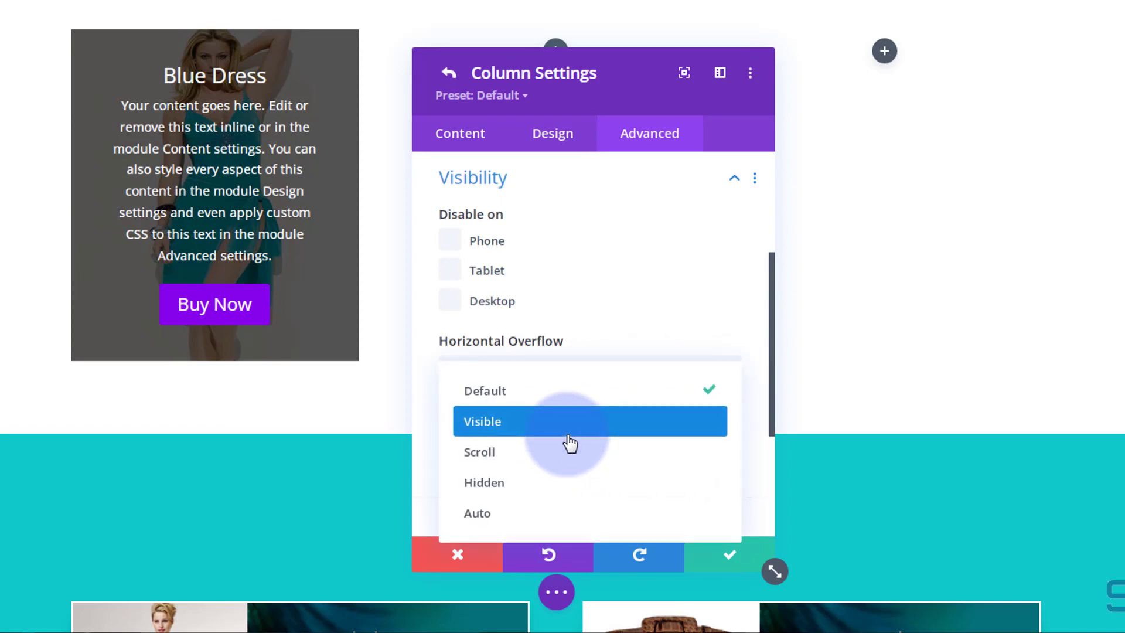
{"action": "left_click", "coordinate": [562, 494]}
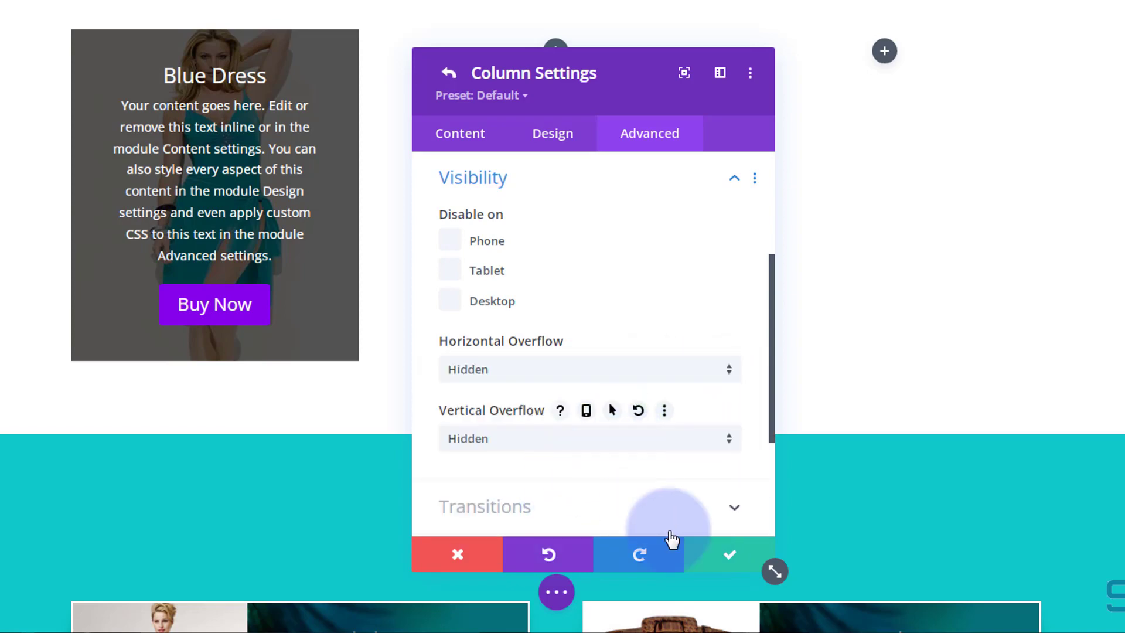
{"action": "left_click", "coordinate": [730, 561]}
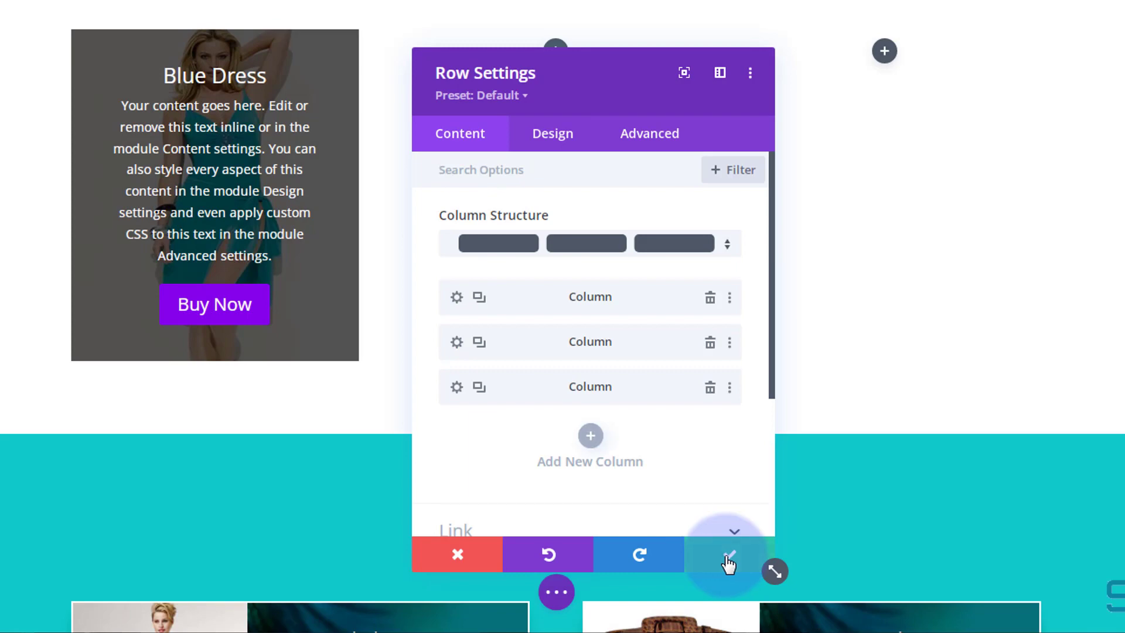
Open the third column's settings and set its horizontal and vertical overflow to Hidden.
{"action": "left_click", "coordinate": [456, 388]}
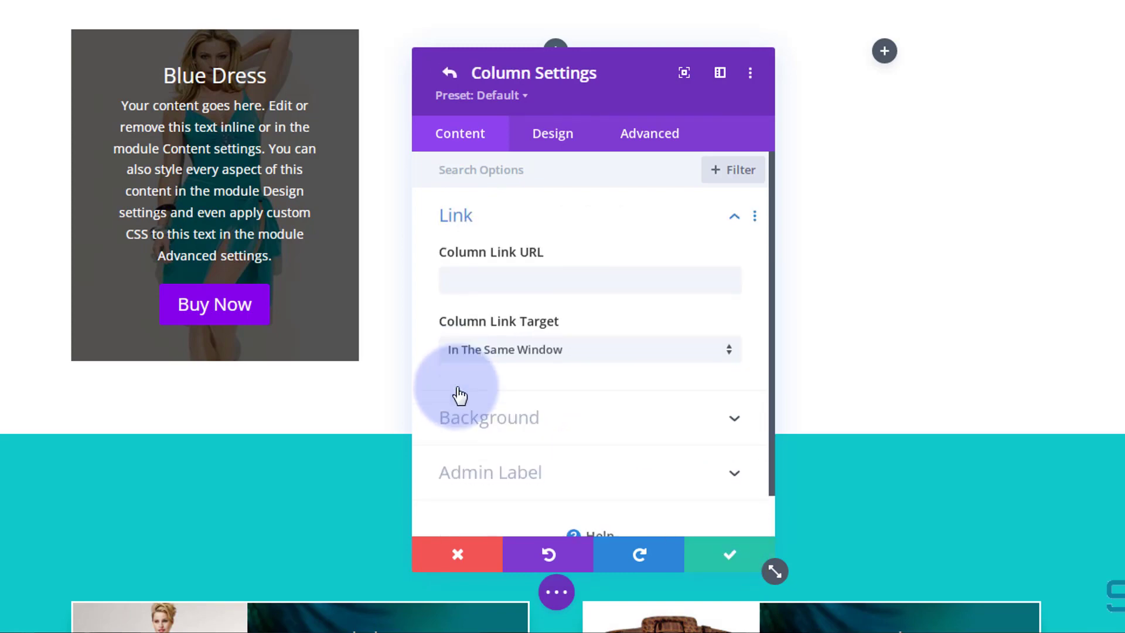
{"action": "left_click", "coordinate": [657, 153]}
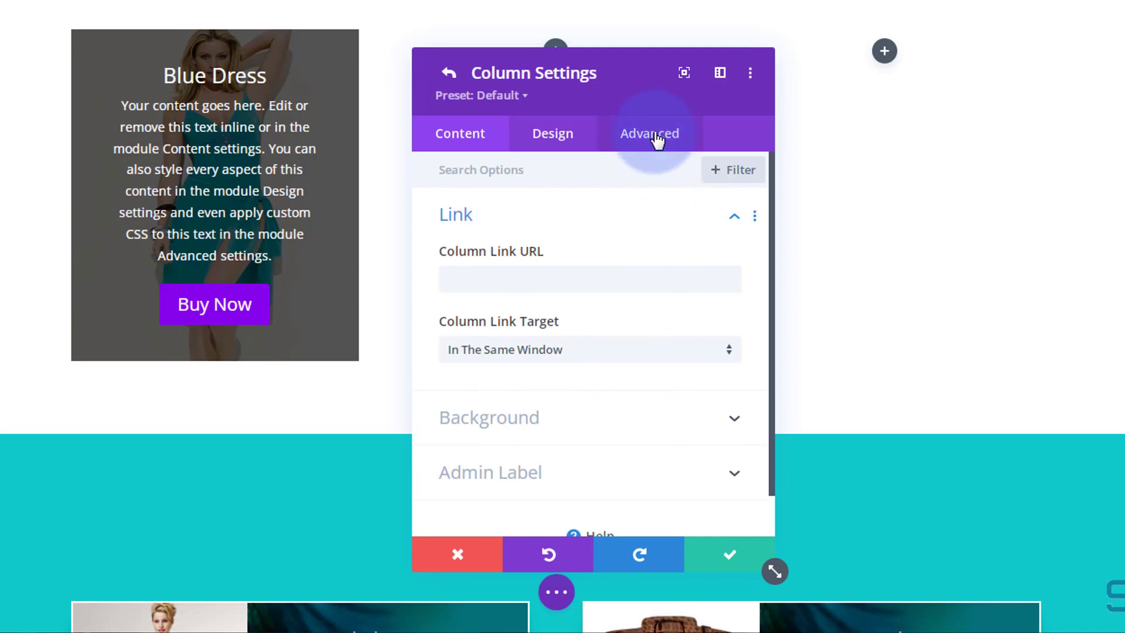
{"action": "left_click", "coordinate": [646, 276]}
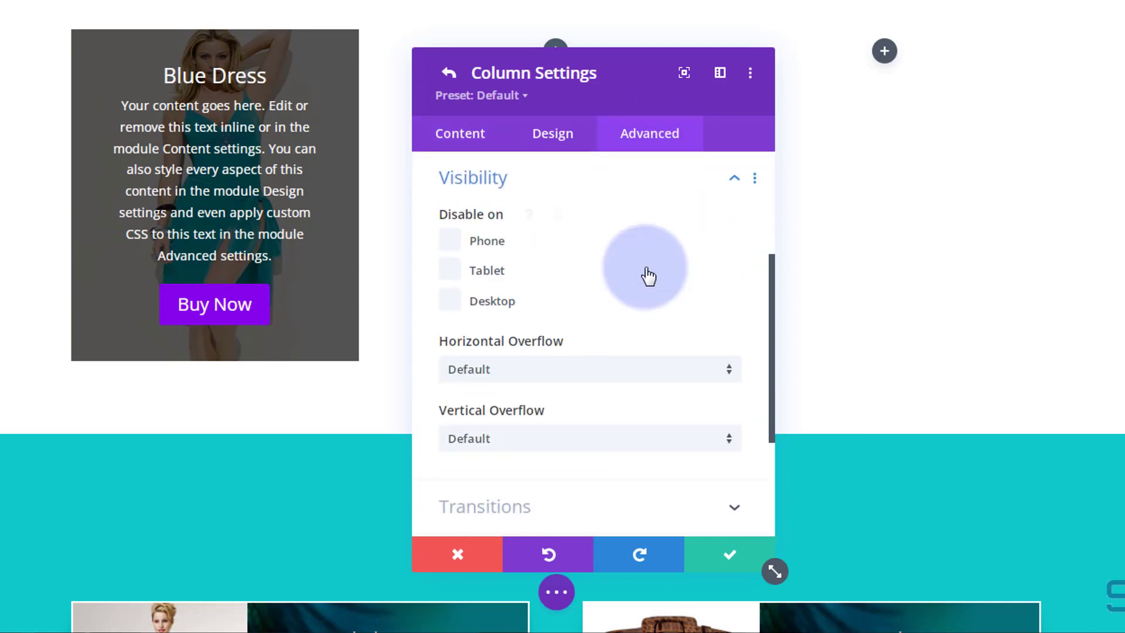
{"action": "left_click", "coordinate": [643, 380]}
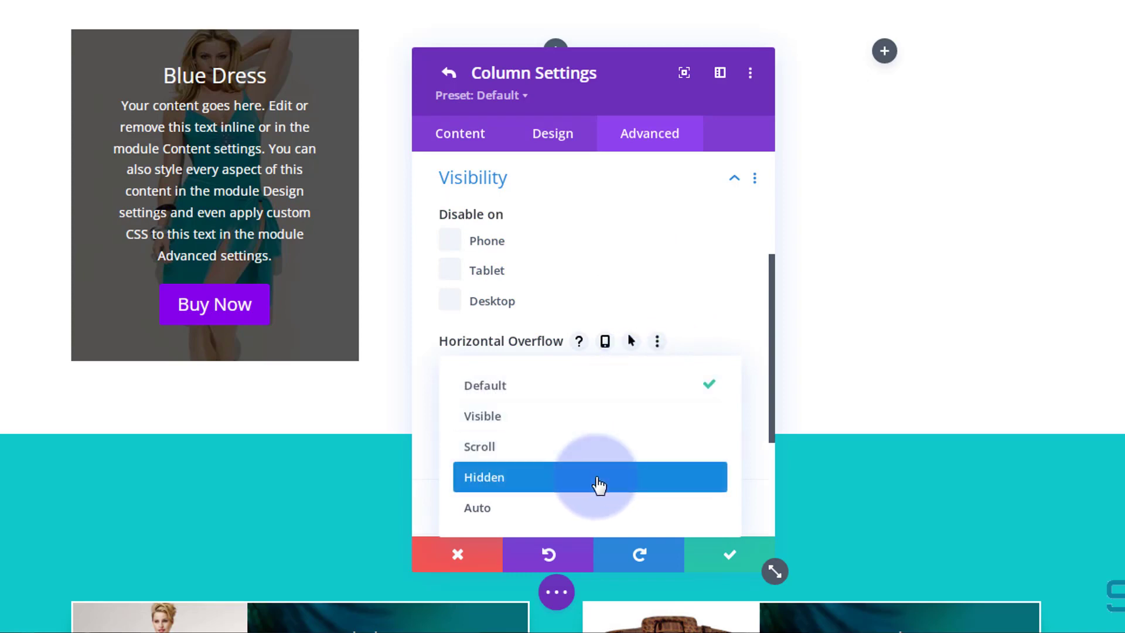
{"action": "left_click", "coordinate": [598, 478]}
{"action": "left_click", "coordinate": [591, 440]}
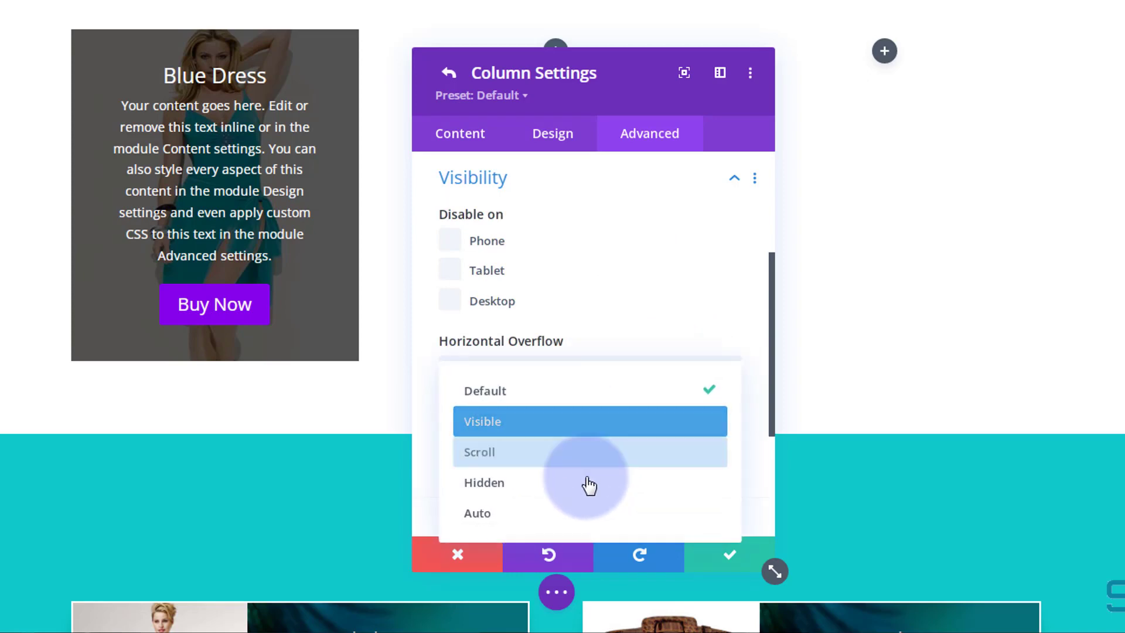
{"action": "left_click", "coordinate": [587, 490]}
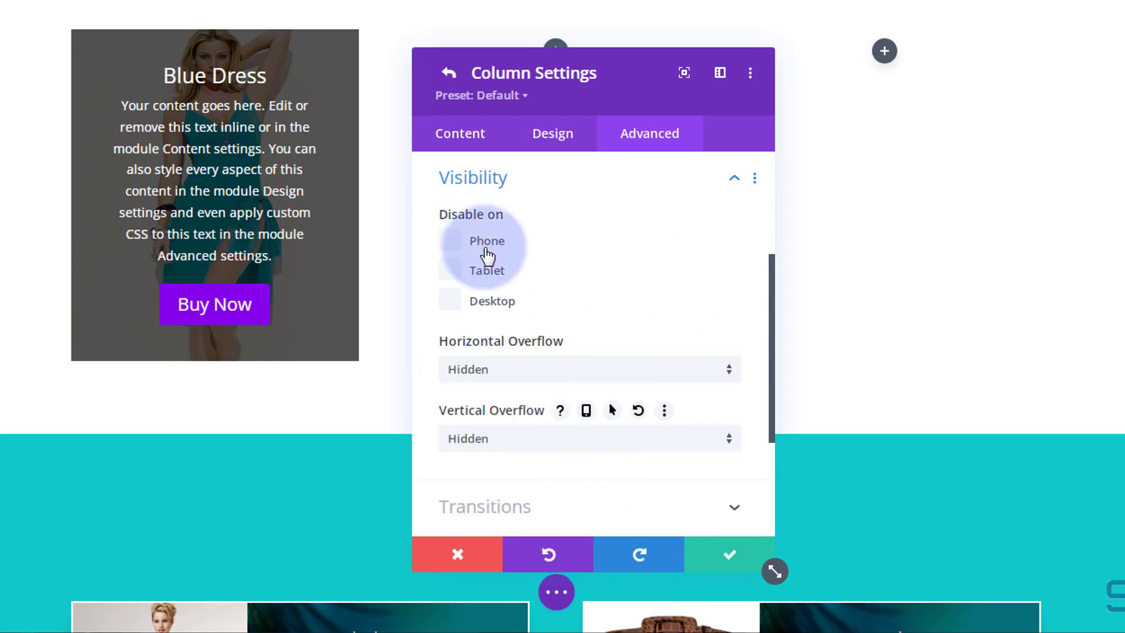
Give the third column a background image of the cream dress with handbag, then save the column and row.
{"action": "left_click", "coordinate": [459, 138]}
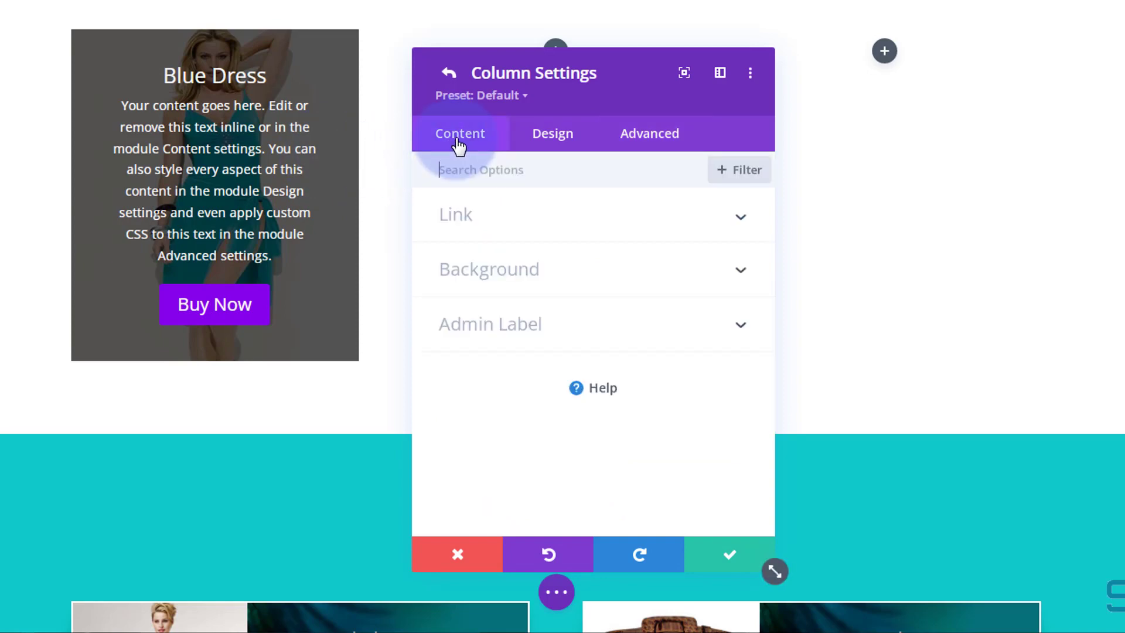
{"action": "left_click", "coordinate": [615, 283]}
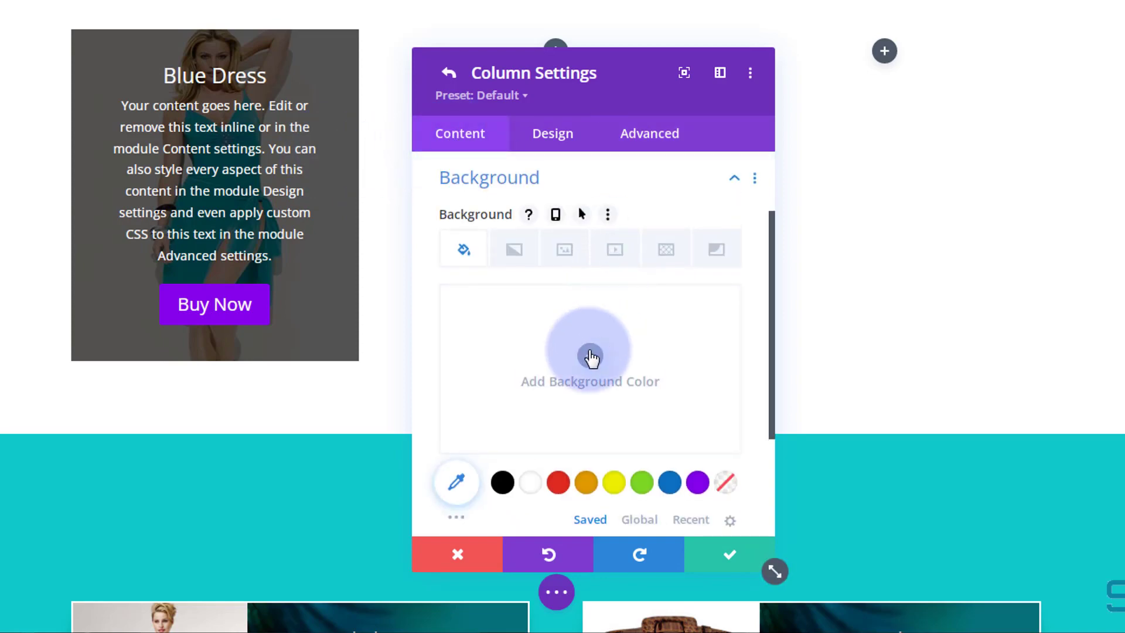
{"action": "left_click", "coordinate": [566, 250]}
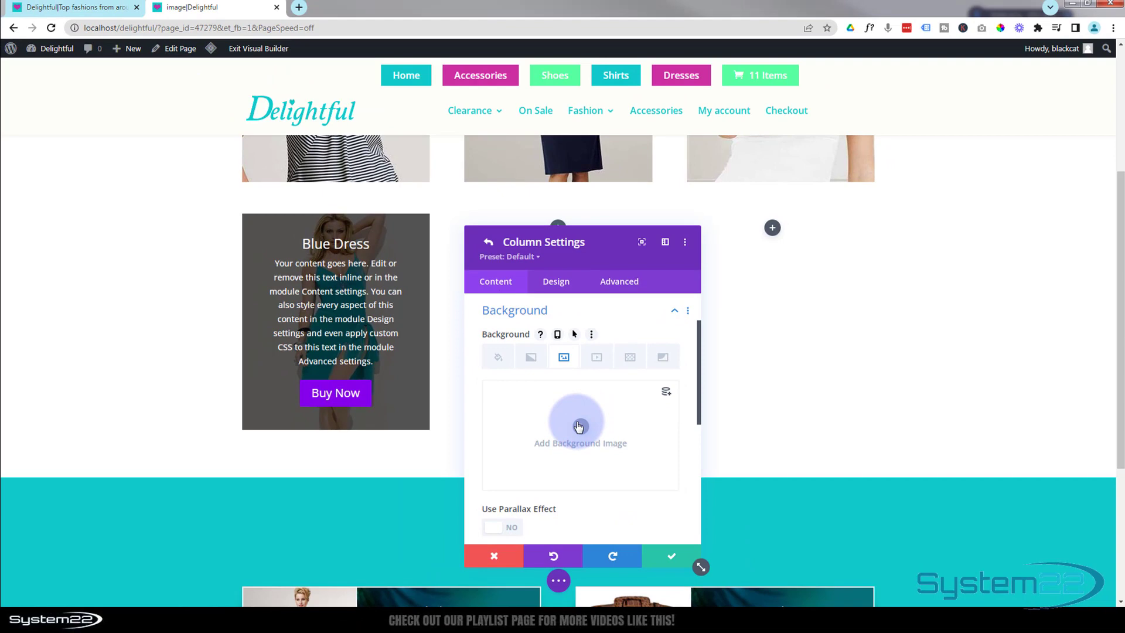
{"action": "left_click", "coordinate": [579, 426]}
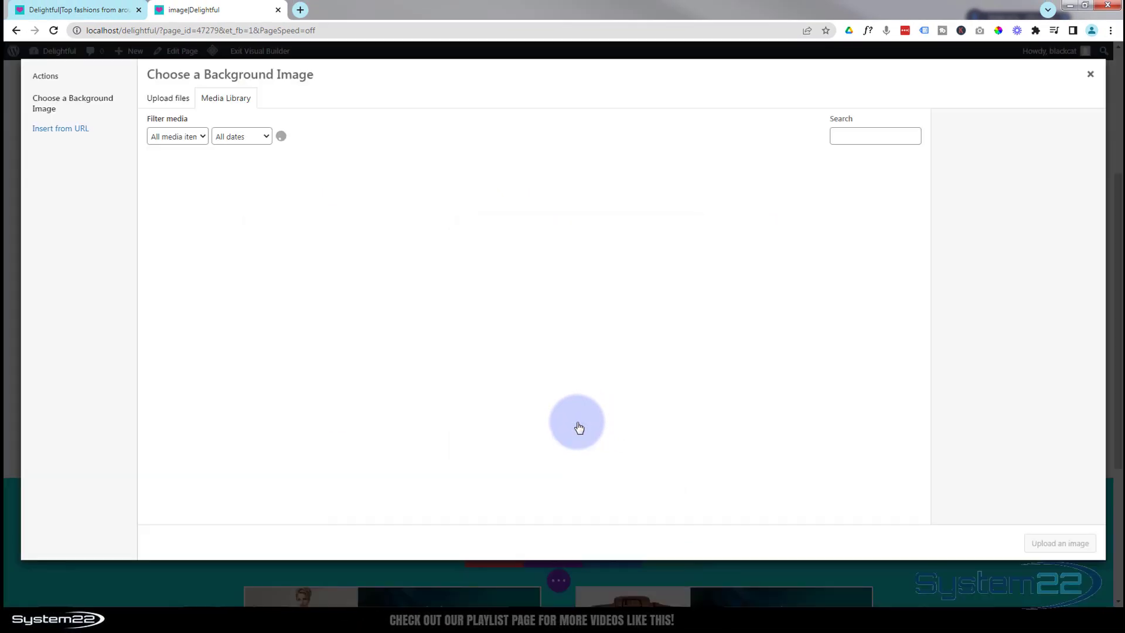
{"action": "scroll", "coordinate": [496, 350], "scroll_direction": "down", "scroll_amount": 2}
{"action": "scroll", "coordinate": [497, 350], "scroll_direction": "down", "scroll_amount": 2}
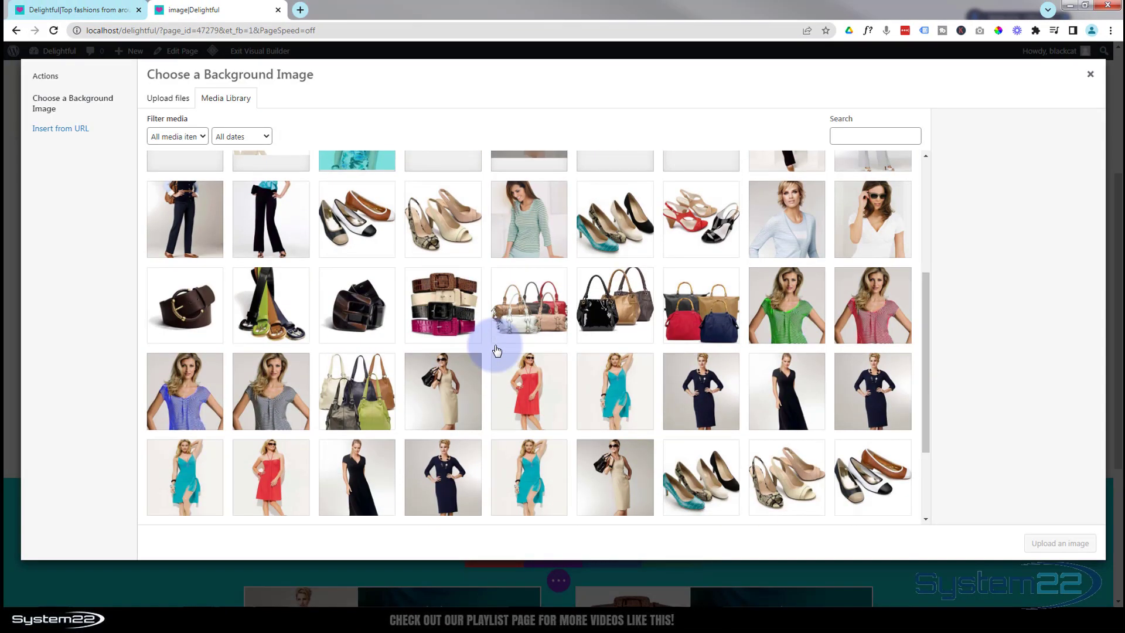
{"action": "left_click", "coordinate": [445, 393]}
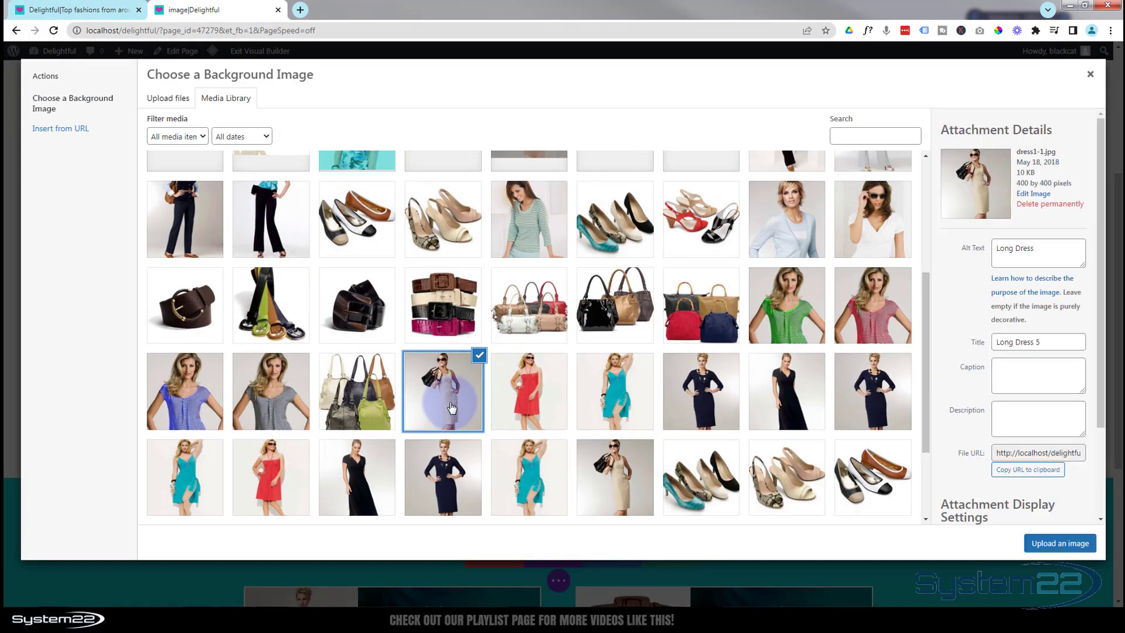
{"action": "left_click", "coordinate": [1051, 544]}
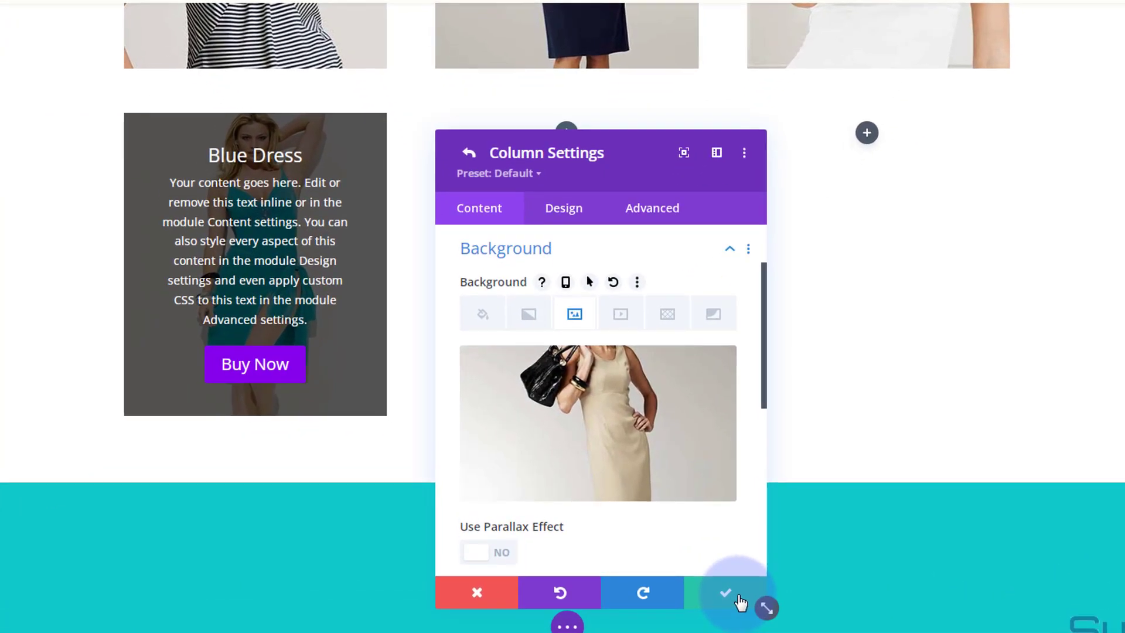
{"action": "left_click", "coordinate": [739, 597]}
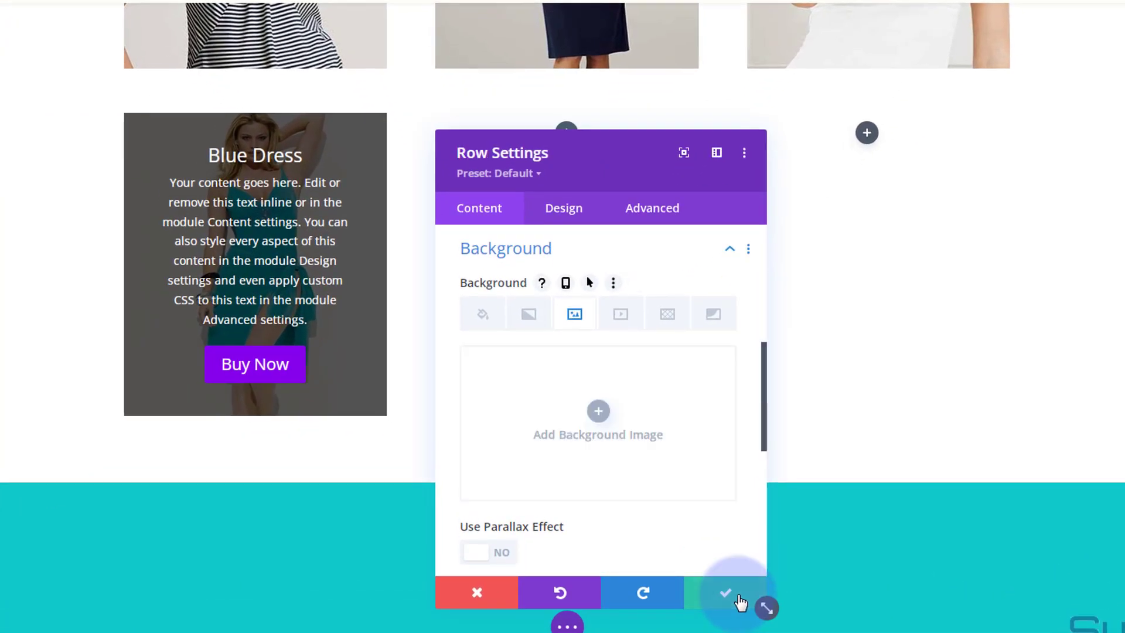
{"action": "left_click", "coordinate": [738, 598]}
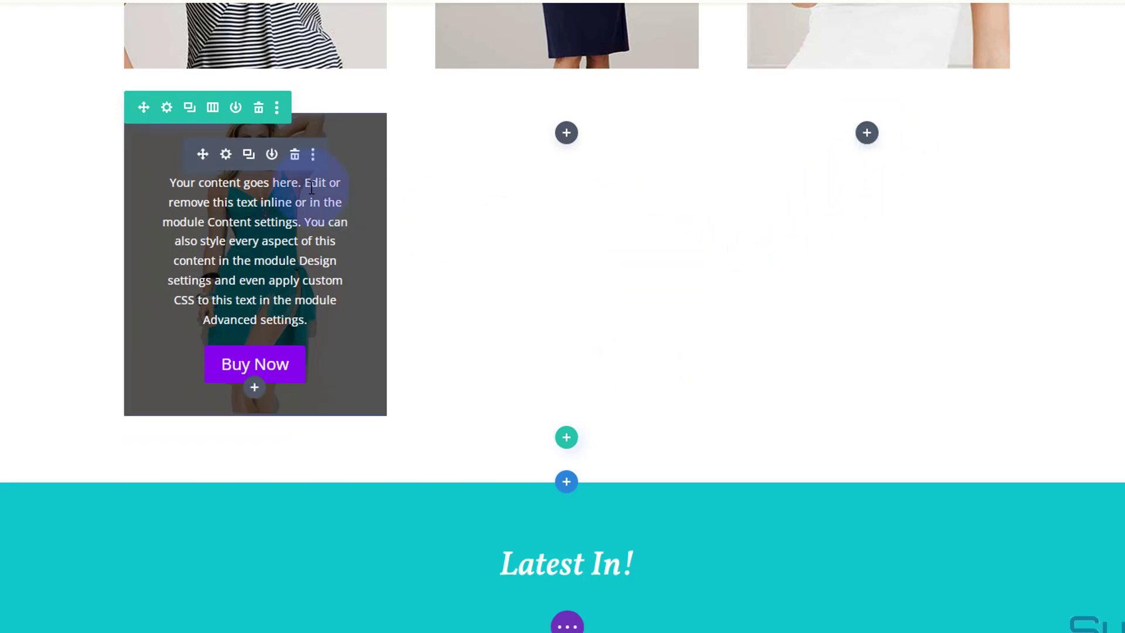
Open the Call To Action module's design settings and set its height to 400px.
{"action": "left_click", "coordinate": [226, 154]}
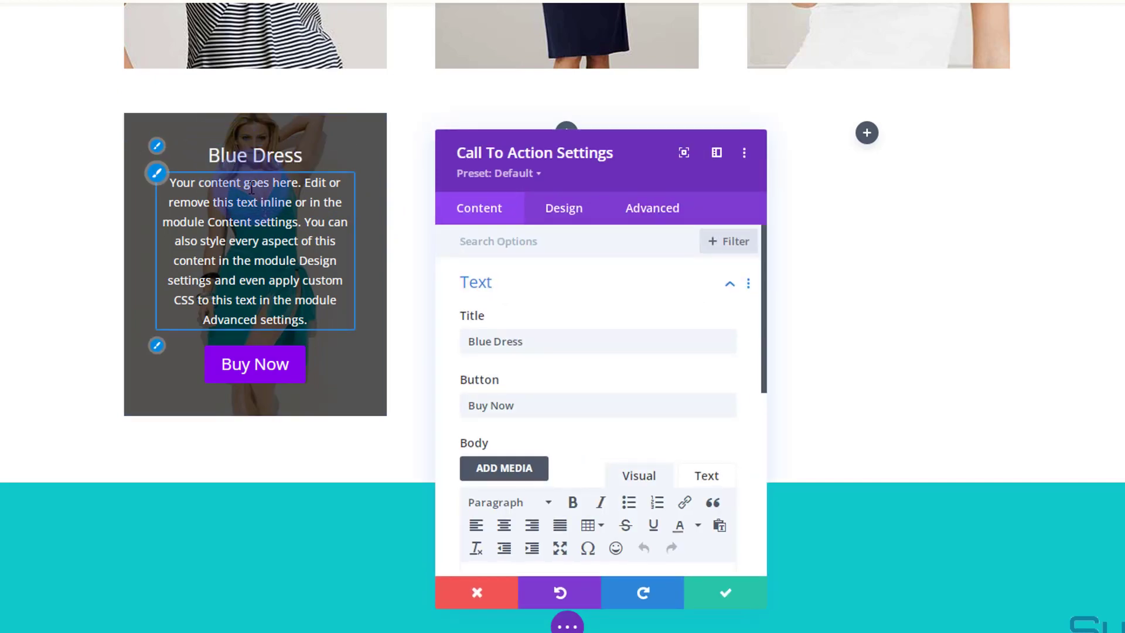
{"action": "left_click", "coordinate": [588, 222]}
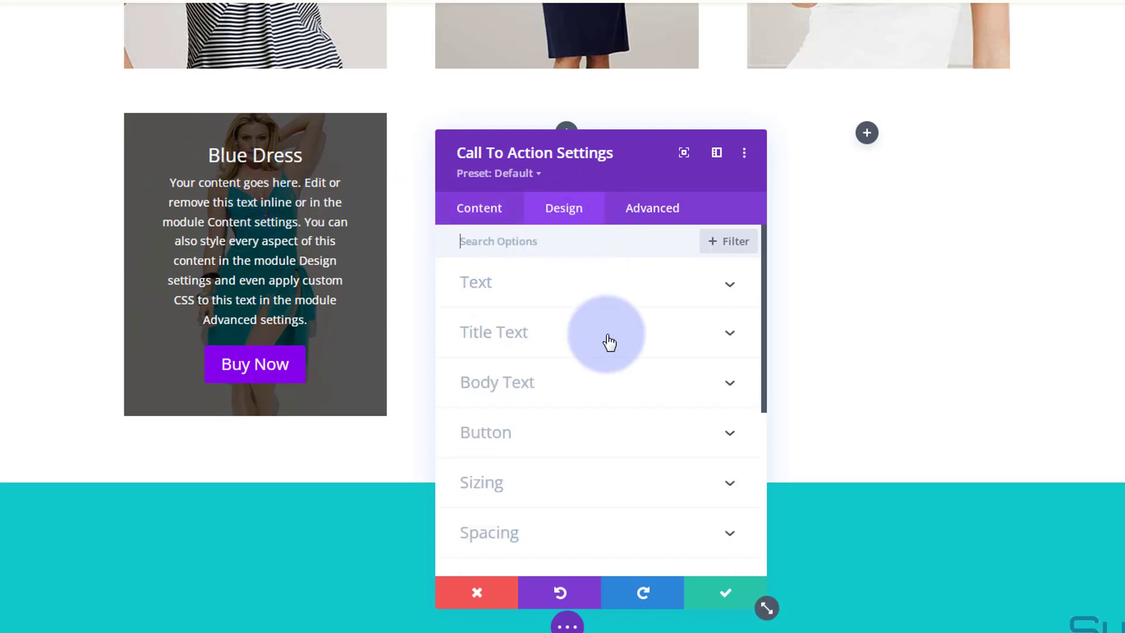
{"action": "left_click", "coordinate": [576, 485]}
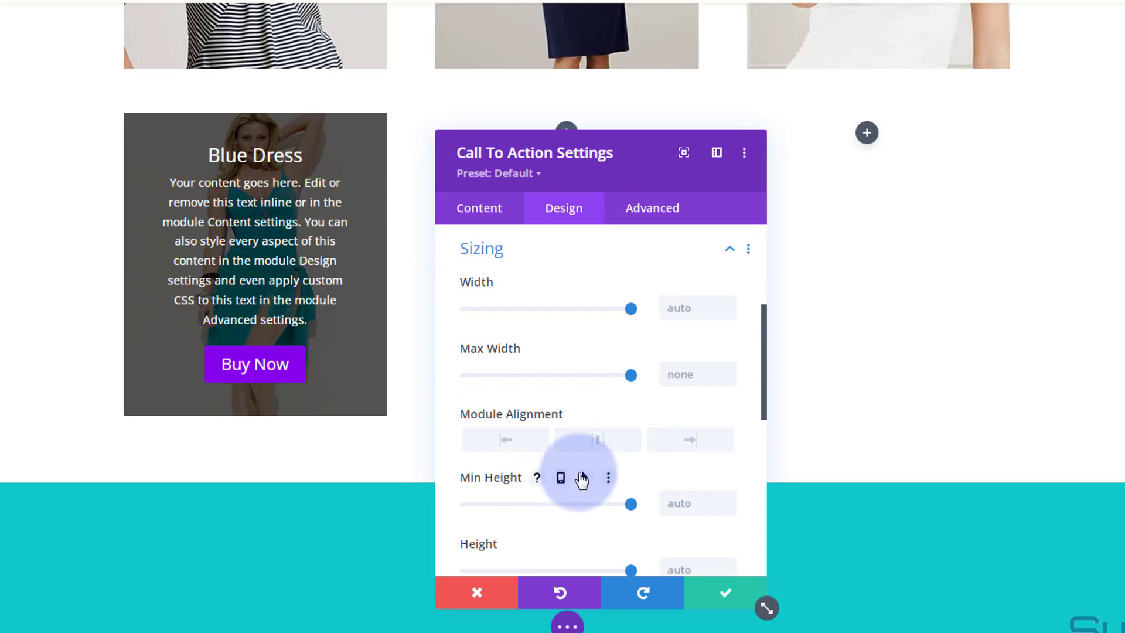
{"action": "scroll", "coordinate": [607, 298], "scroll_direction": "down", "scroll_amount": 3}
{"action": "scroll", "coordinate": [607, 298], "scroll_direction": "down", "scroll_amount": 2}
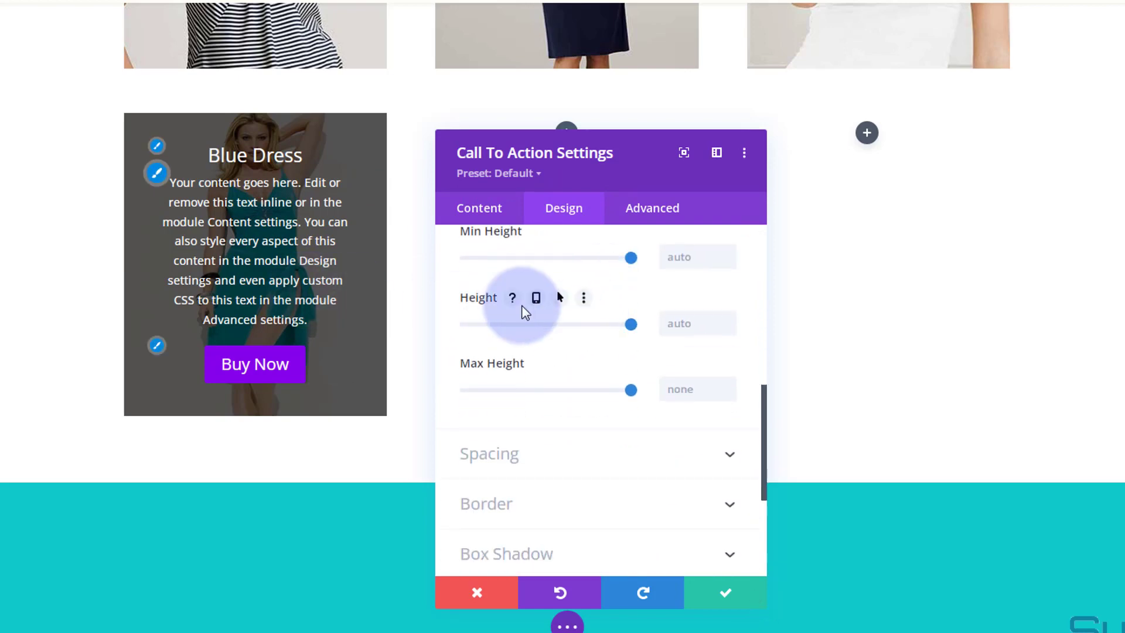
{"action": "left_click", "coordinate": [684, 311]}
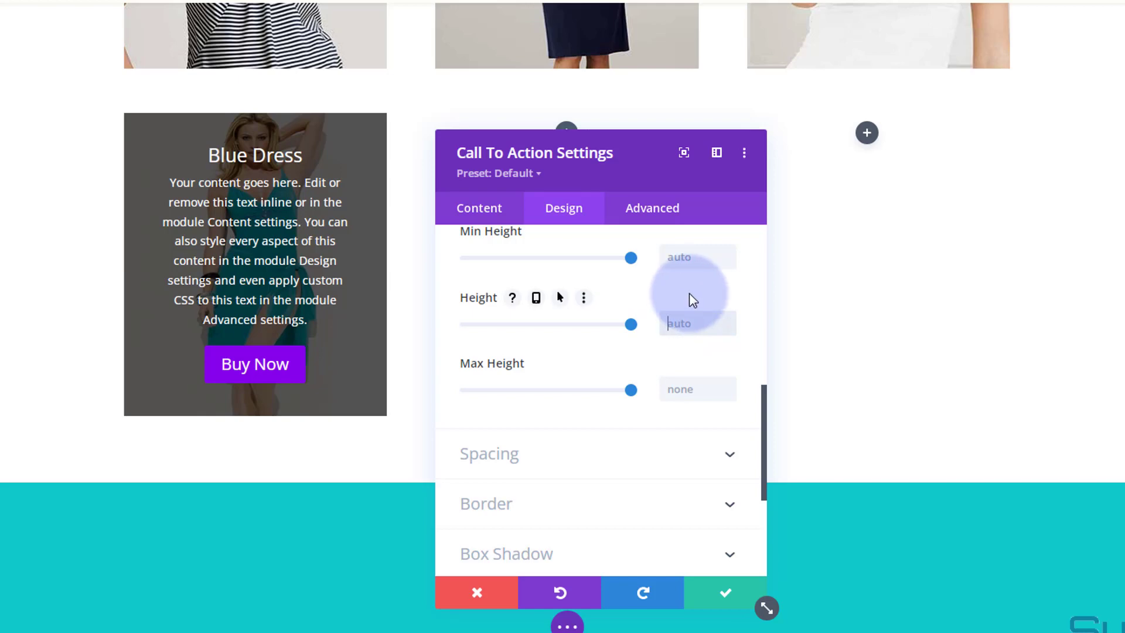
{"action": "type", "text": "400px"}
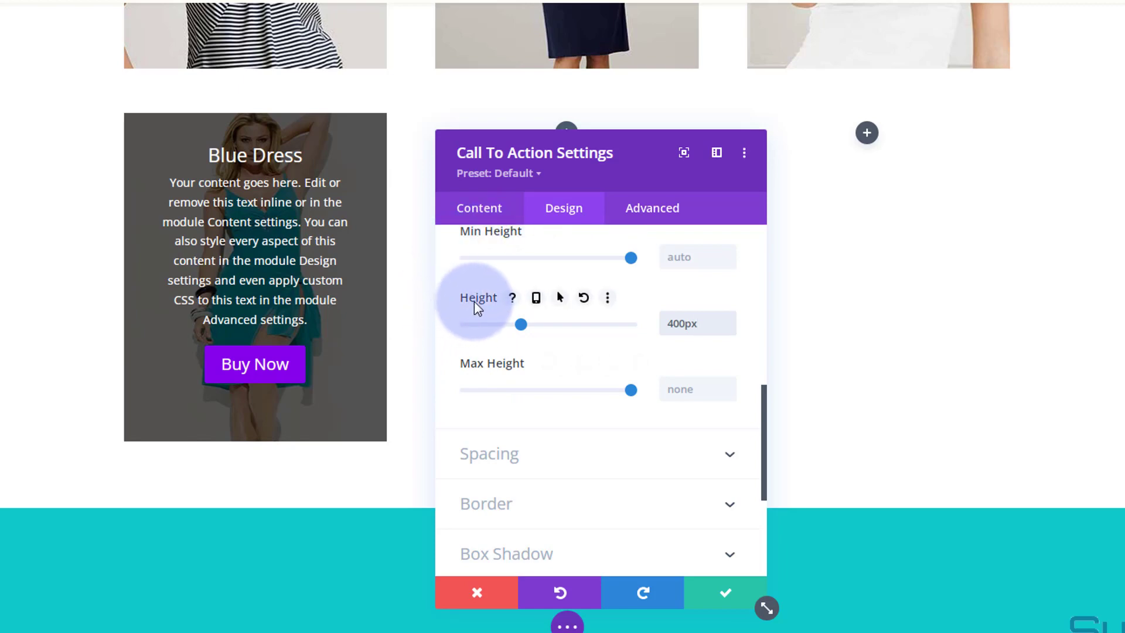
Enable responsive height and set the module's tablet height to 600px.
{"action": "left_click", "coordinate": [536, 300]}
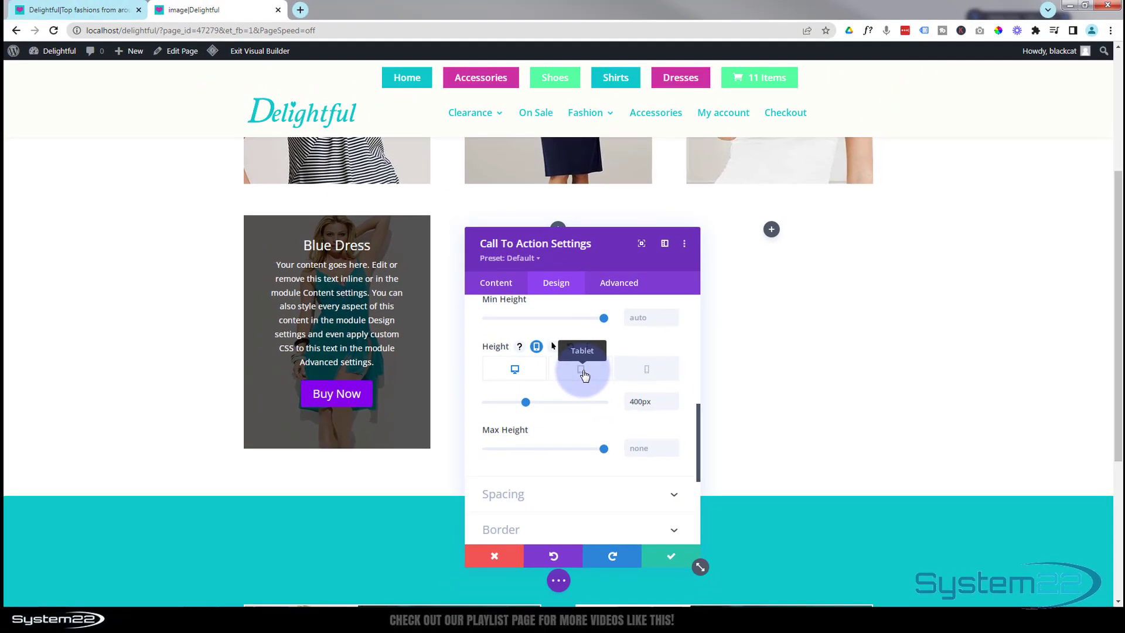
{"action": "left_click", "coordinate": [582, 371]}
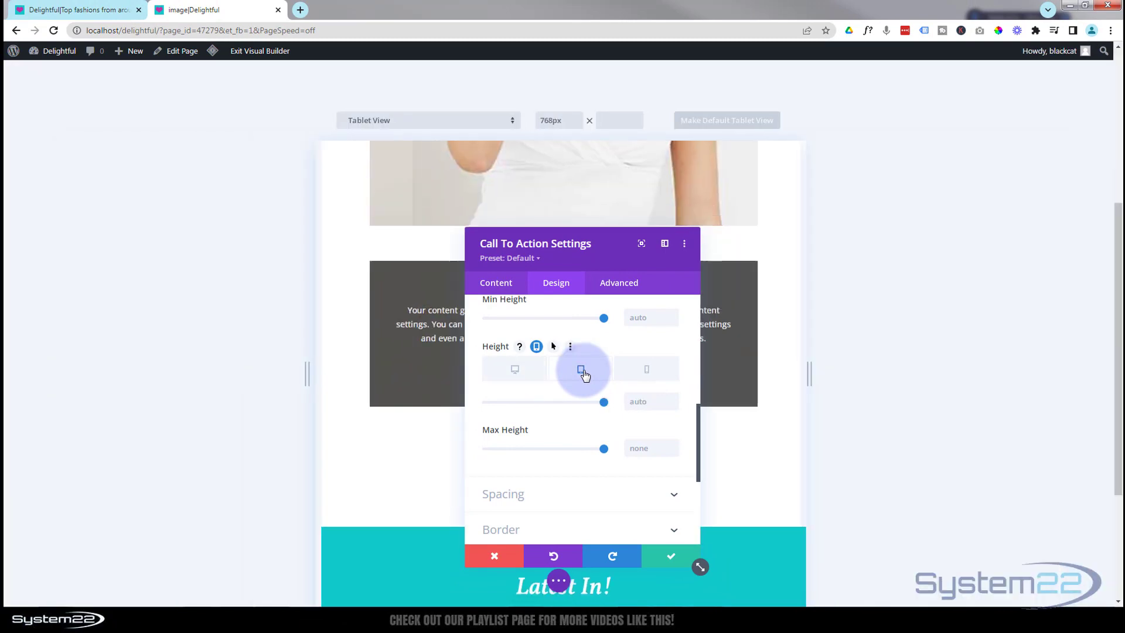
{"action": "left_click_drag", "start_coordinate": [614, 260], "coordinate": [917, 238]}
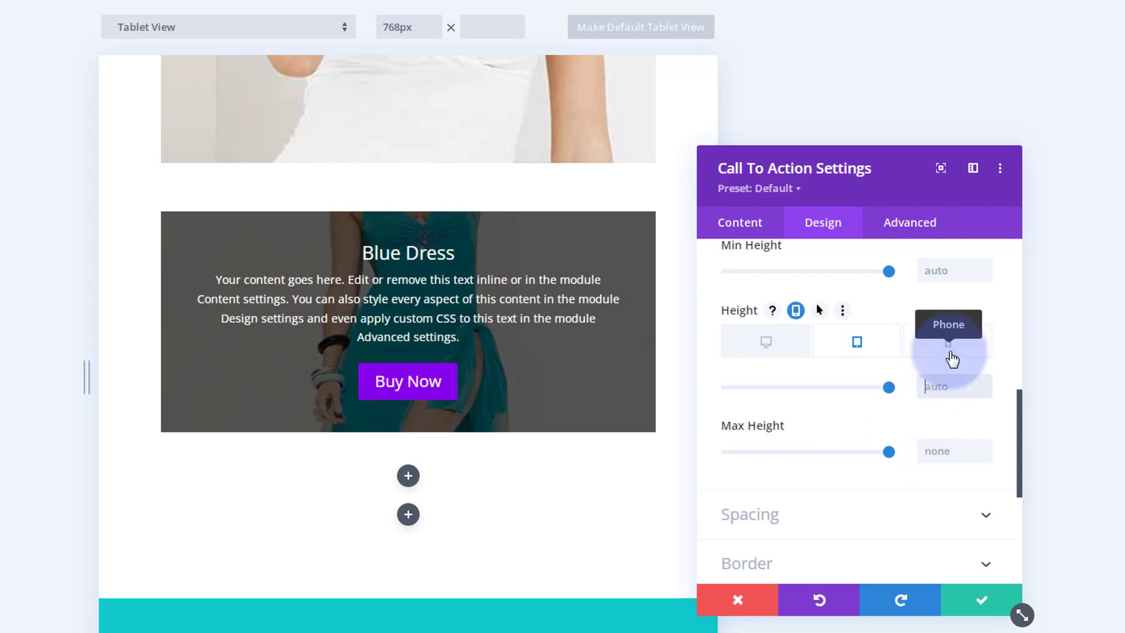
{"action": "type", "text": "px"}
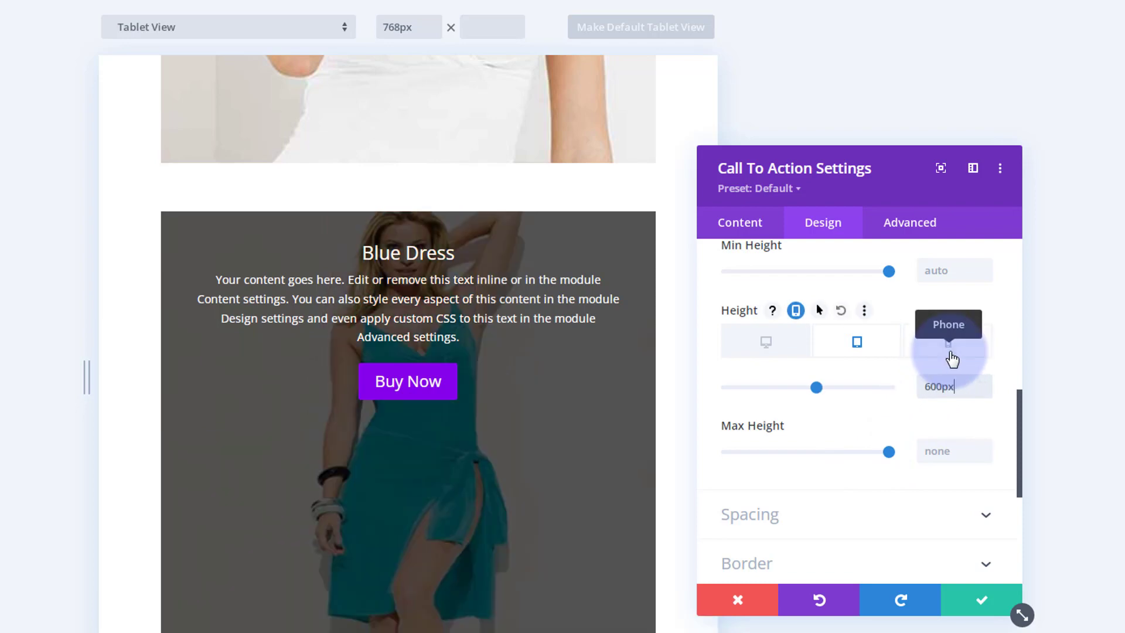
{"action": "scroll", "coordinate": [440, 448], "scroll_direction": "down", "scroll_amount": 2}
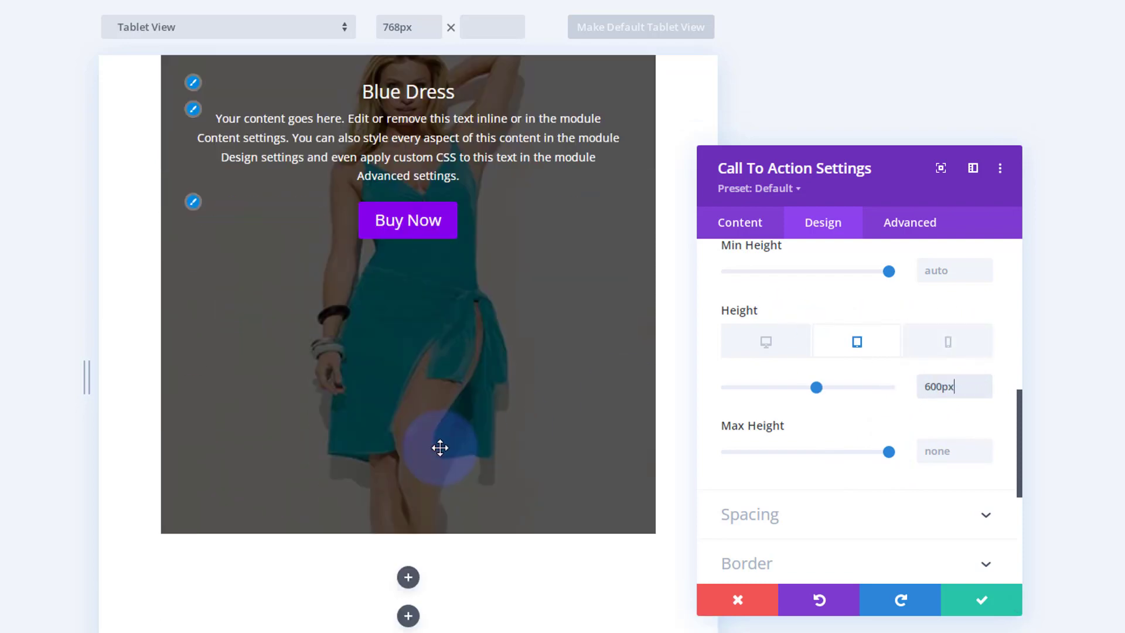
{"action": "scroll", "coordinate": [440, 448], "scroll_direction": "up", "scroll_amount": 1}
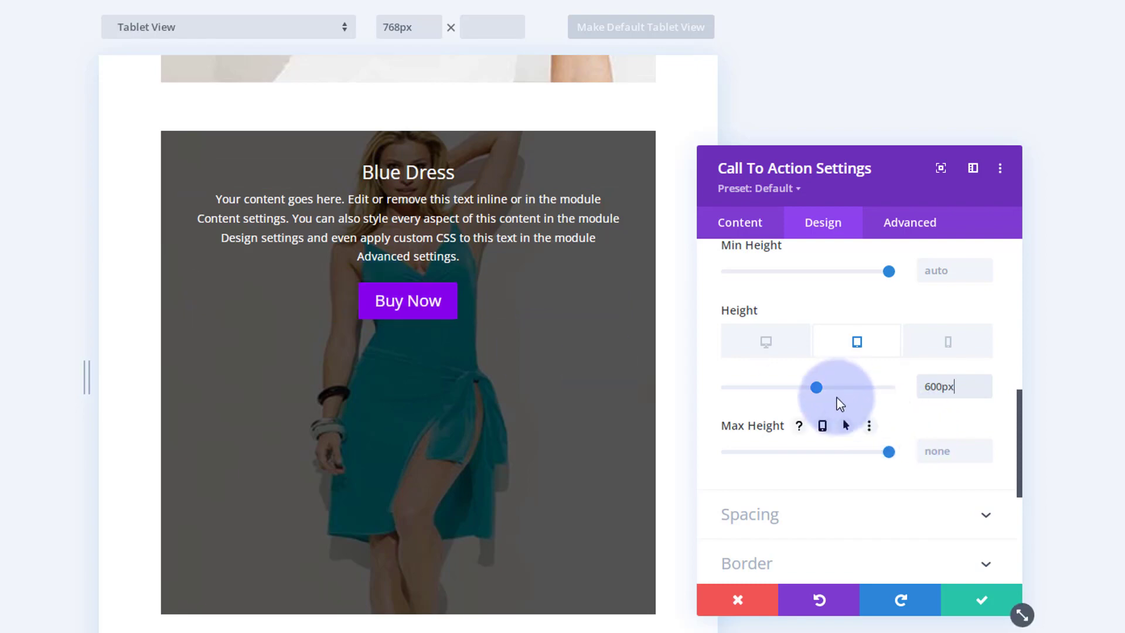
Switch to the phone height option and set the module's top padding to 15%.
{"action": "left_click", "coordinate": [948, 343]}
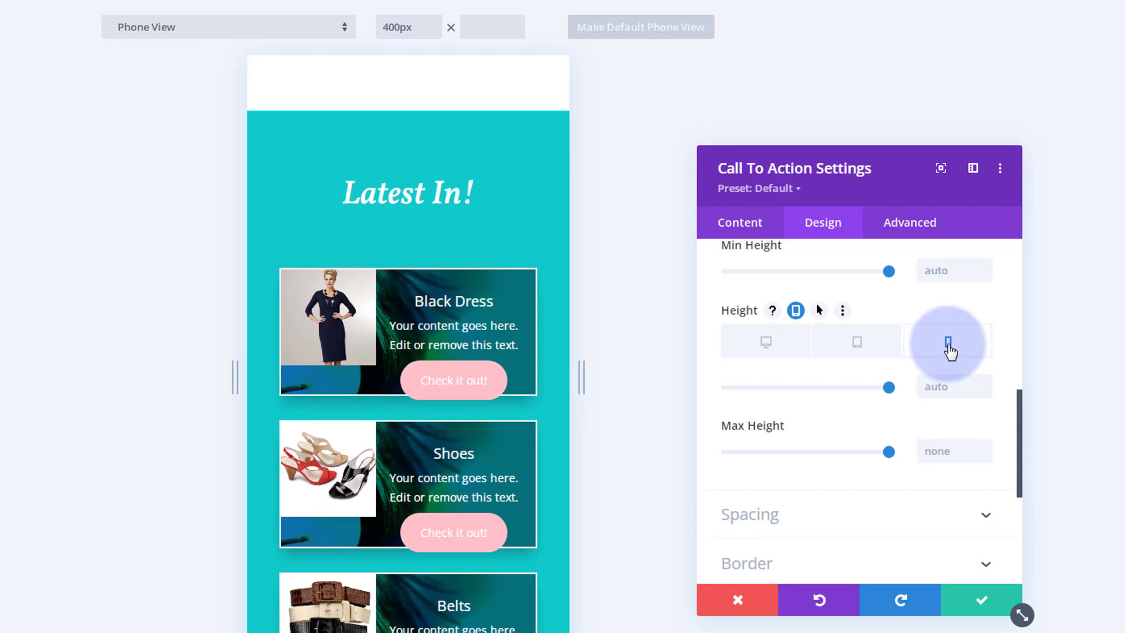
{"action": "scroll", "coordinate": [475, 448], "scroll_direction": "up", "scroll_amount": 8}
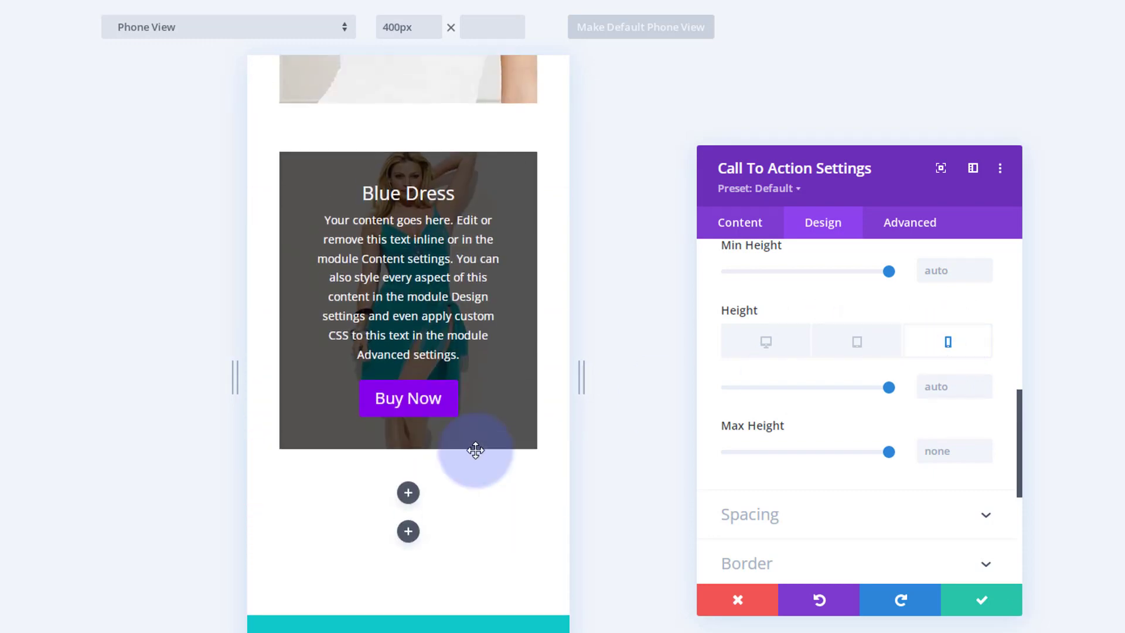
{"action": "scroll", "coordinate": [475, 449], "scroll_direction": "up", "scroll_amount": 1}
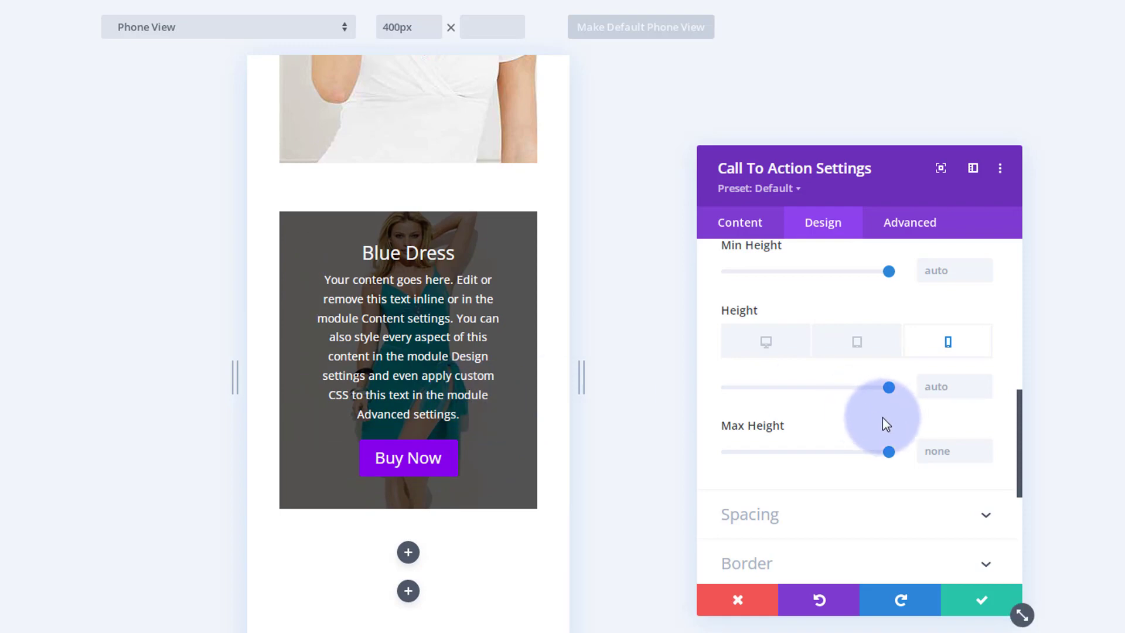
{"action": "mouse_move", "coordinate": [880, 418]}
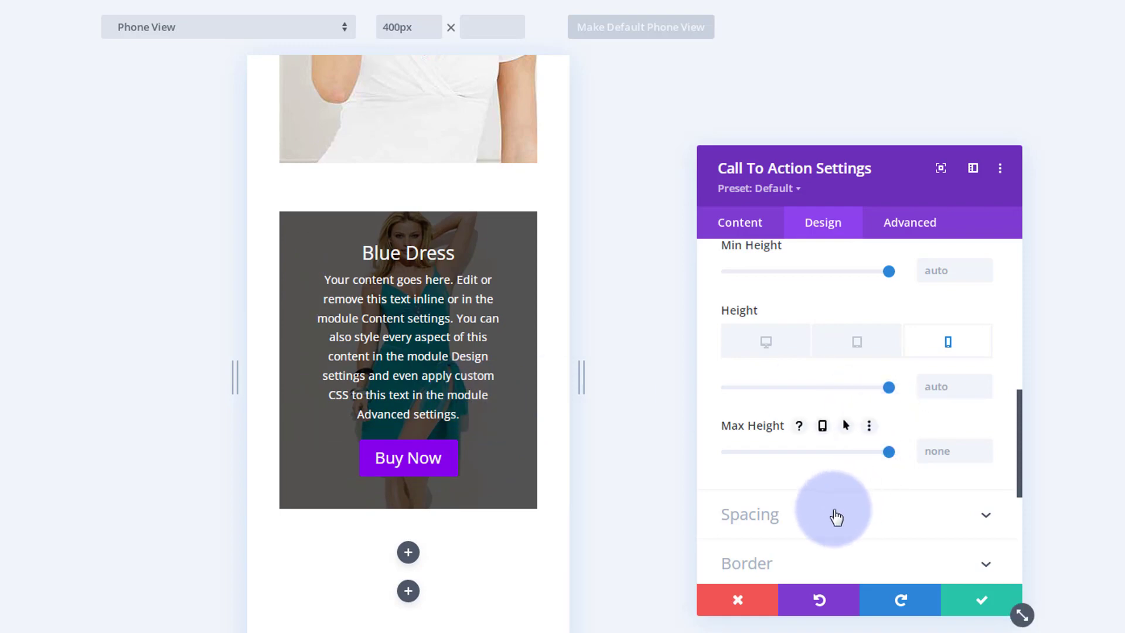
{"action": "left_click", "coordinate": [860, 520]}
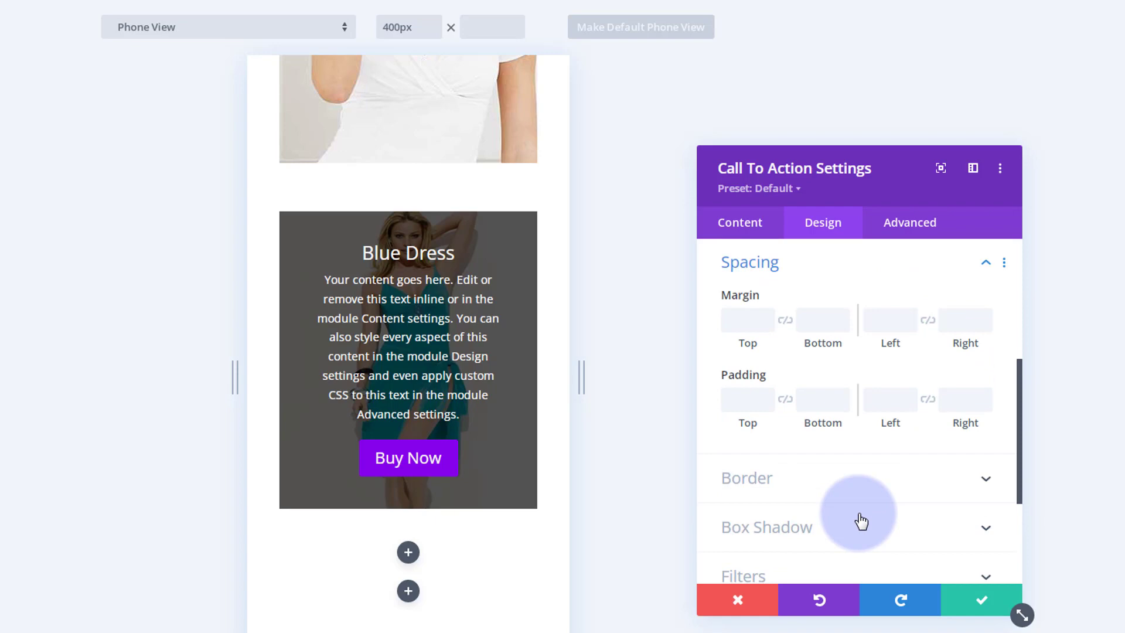
{"action": "left_click", "coordinate": [746, 401]}
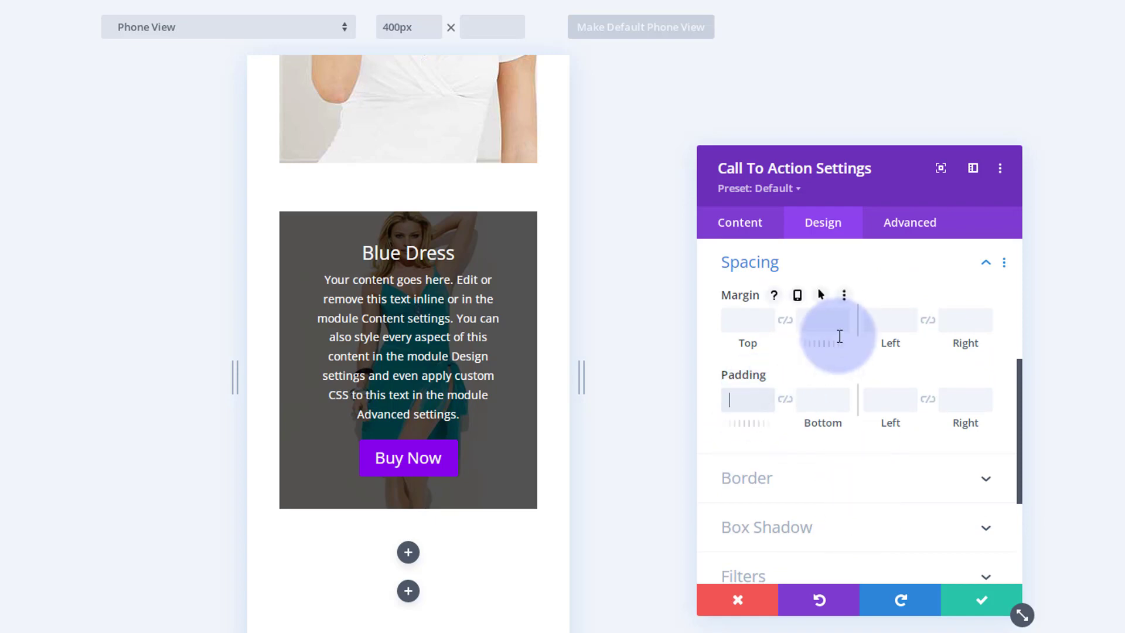
{"action": "type", "text": "15px%"}
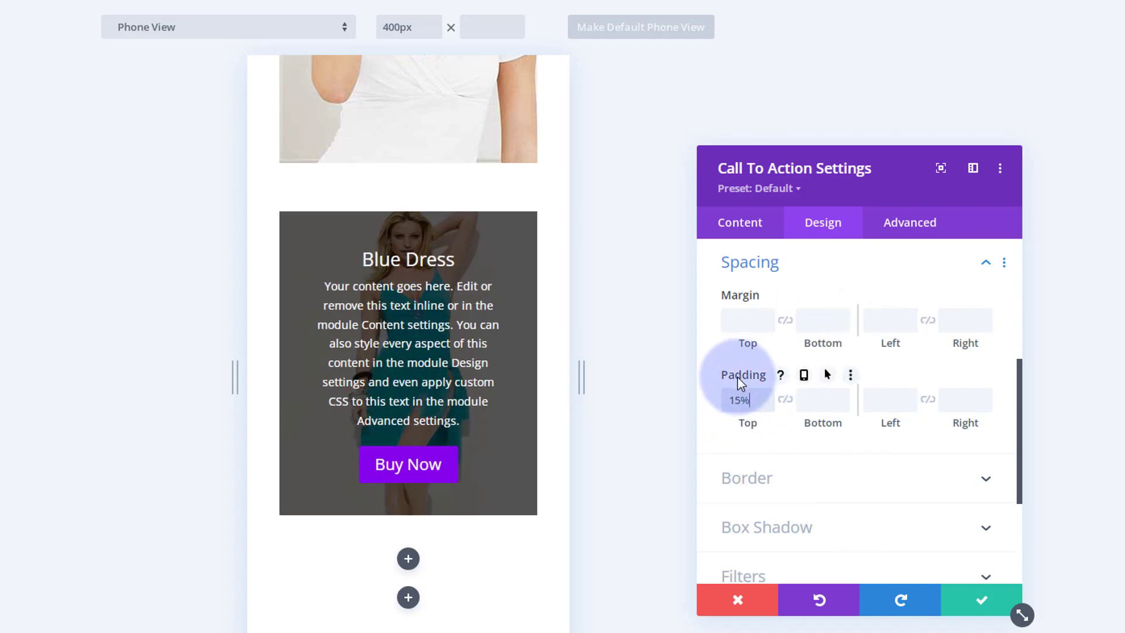
Enable responsive padding, set the tablet top padding to 30%, and return to the desktop option.
{"action": "left_click", "coordinate": [805, 376]}
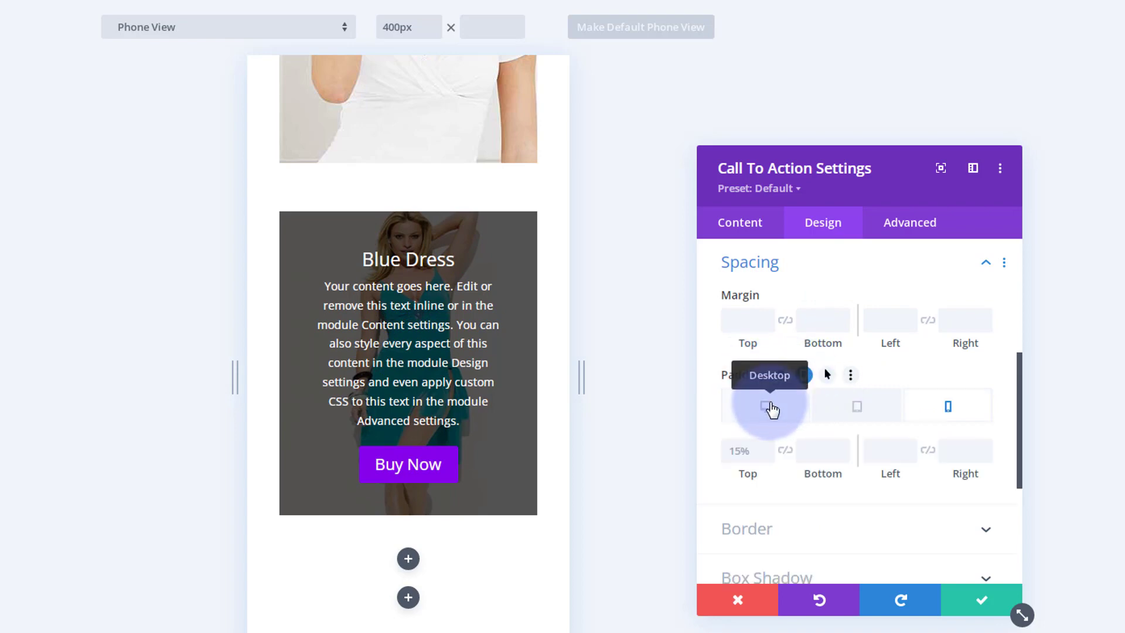
{"action": "left_click", "coordinate": [862, 410]}
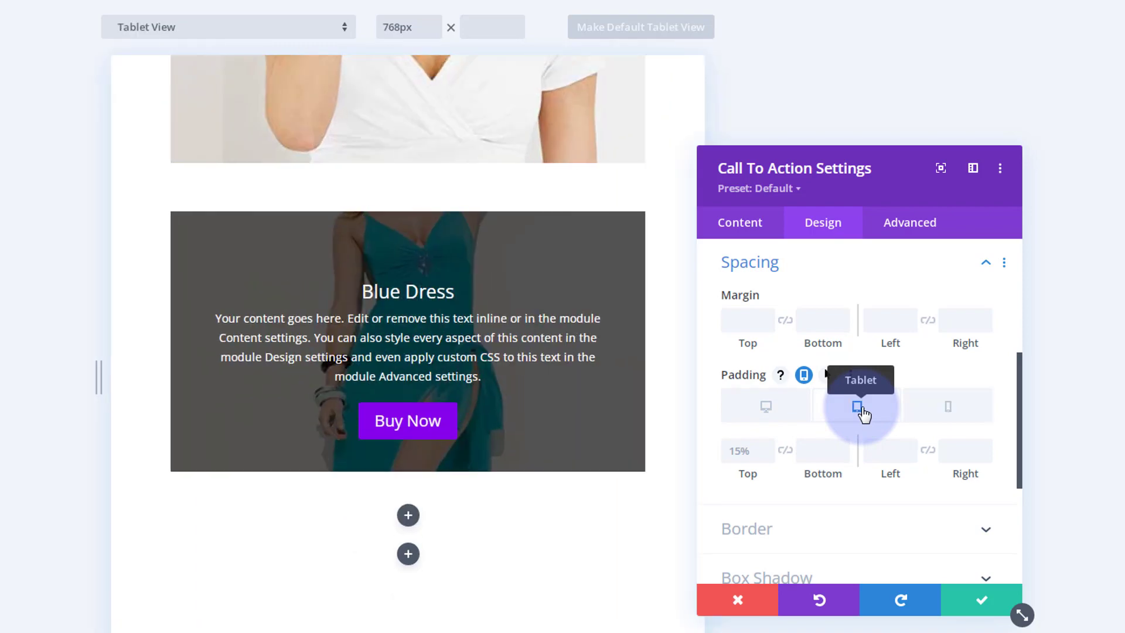
{"action": "scroll", "coordinate": [445, 463], "scroll_direction": "down", "scroll_amount": 5}
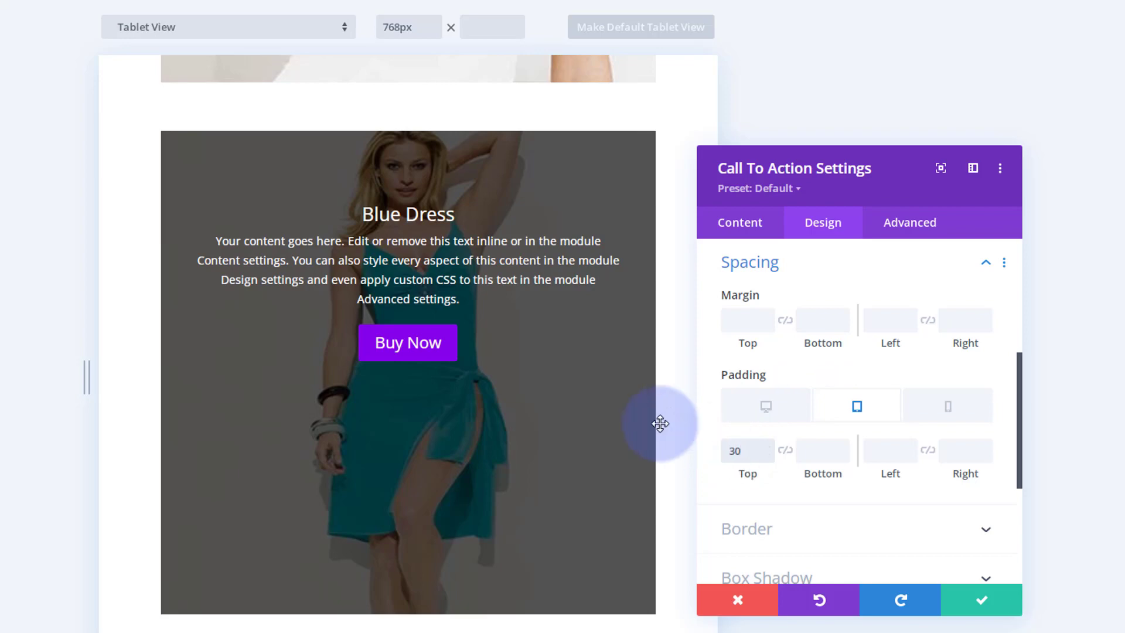
{"action": "type", "text": "%"}
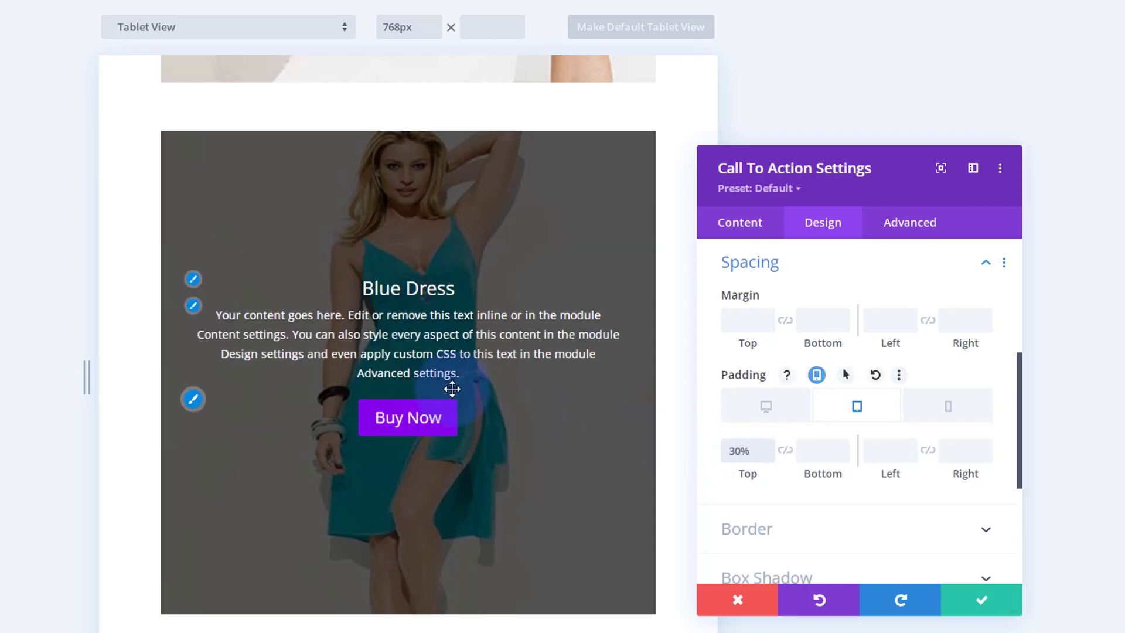
{"action": "left_click", "coordinate": [768, 410]}
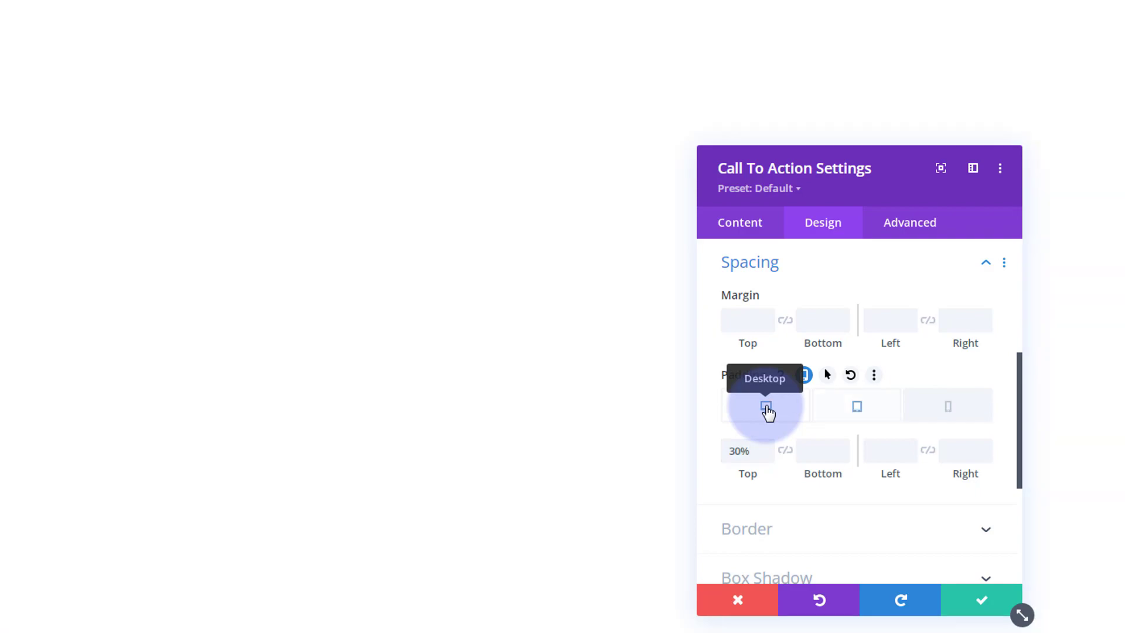
{"action": "scroll", "coordinate": [593, 383], "scroll_direction": "down", "scroll_amount": 2}
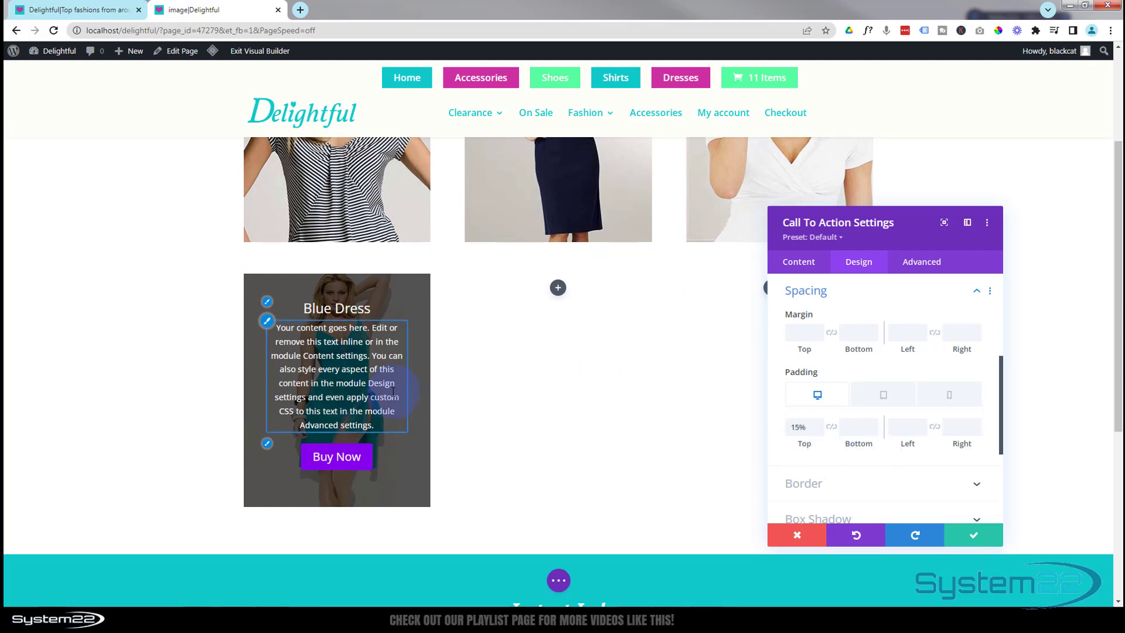
Darken the module's background color to rgba(0,0,0,0.79) by raising its opacity.
{"action": "left_click_drag", "start_coordinate": [868, 226], "coordinate": [568, 224]}
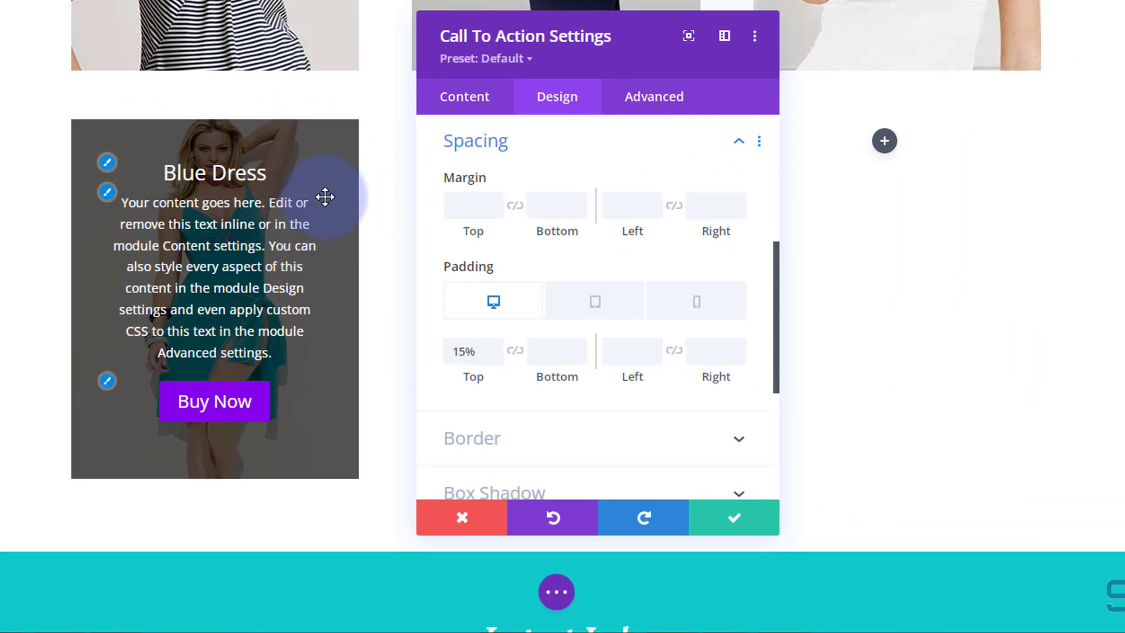
{"action": "left_click", "coordinate": [486, 101]}
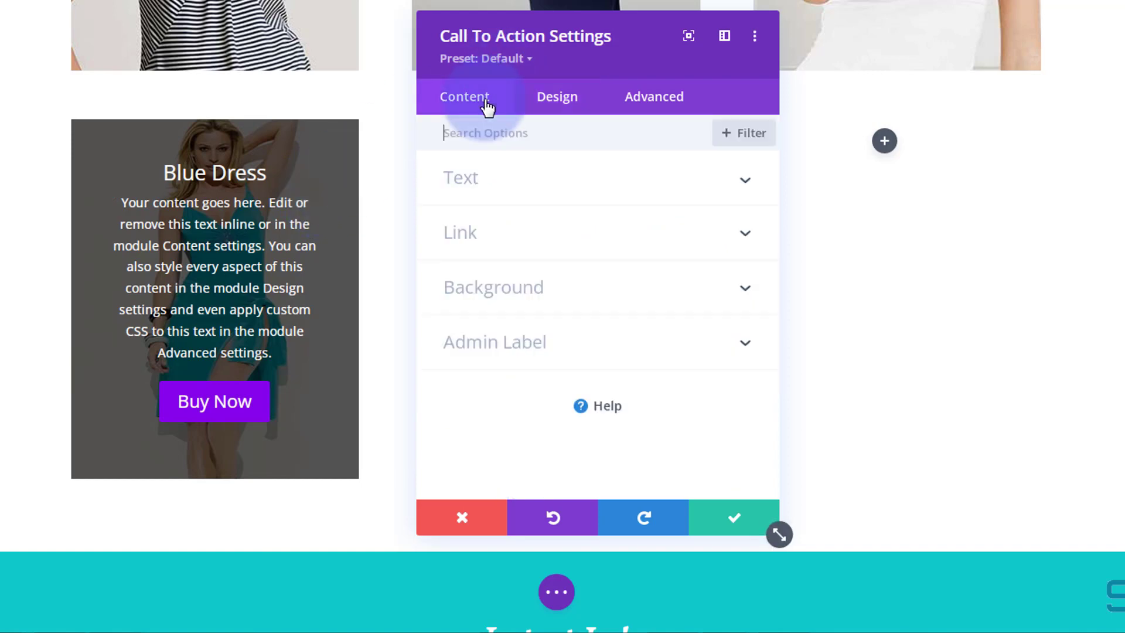
{"action": "left_click", "coordinate": [614, 298]}
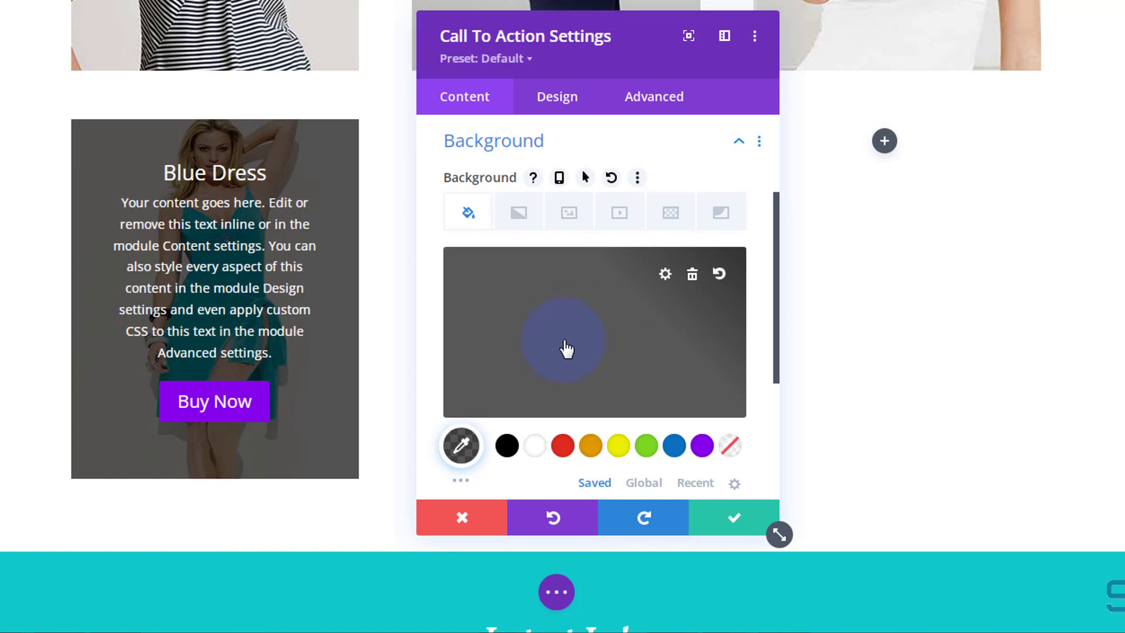
{"action": "left_click", "coordinate": [558, 351]}
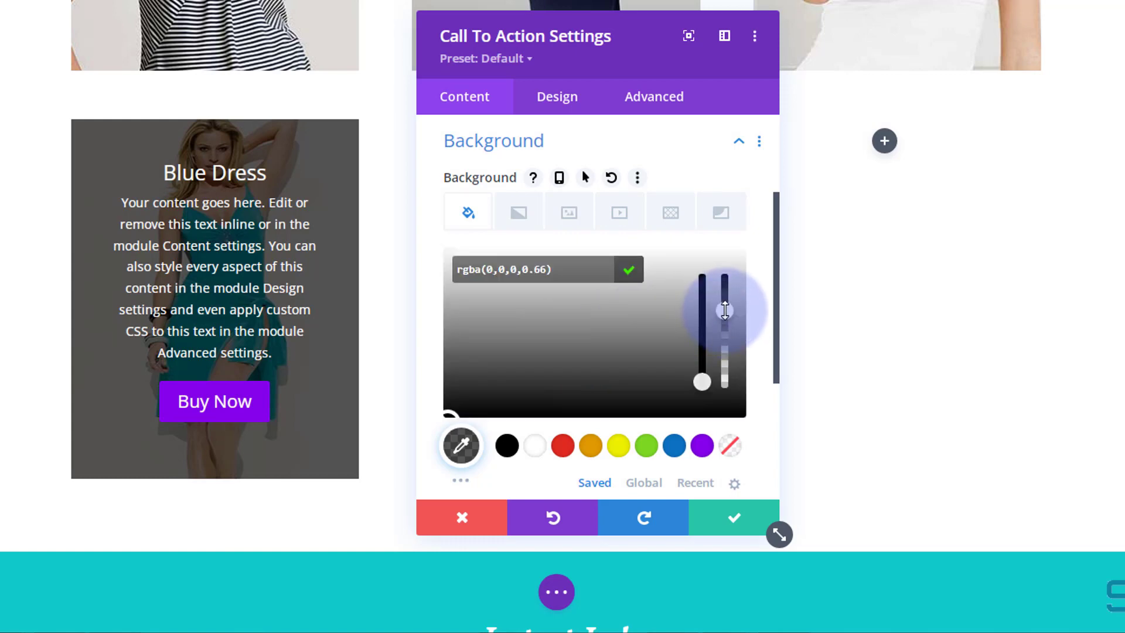
{"action": "left_click_drag", "start_coordinate": [724, 310], "coordinate": [725, 299]}
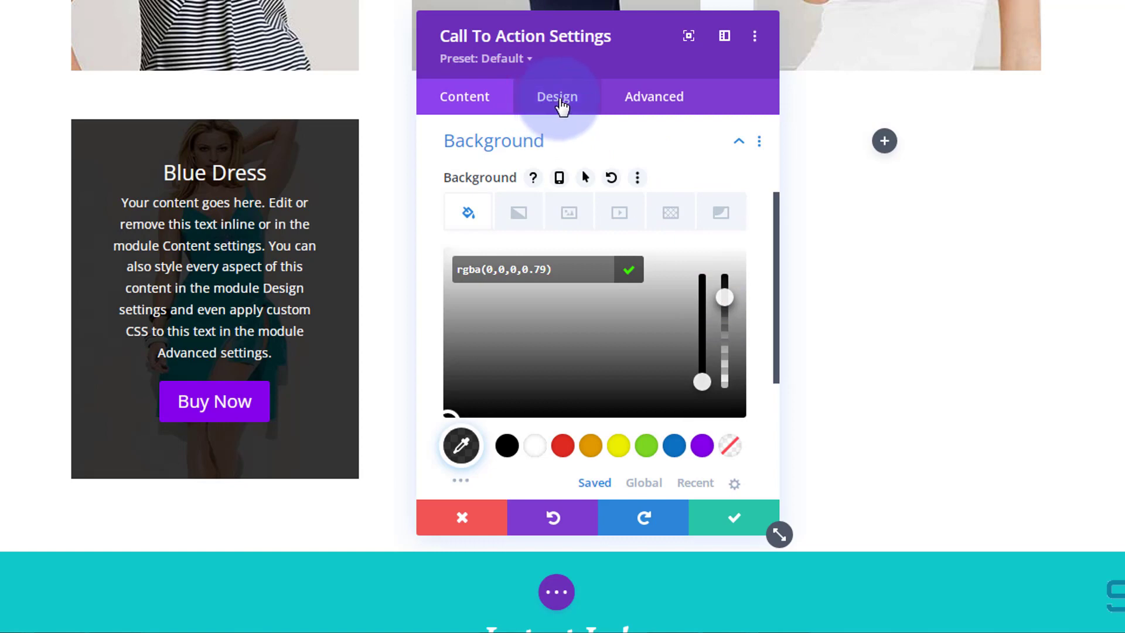
Set the module's Filters opacity to 0% on desktop and 100% on hover.
{"action": "left_click", "coordinate": [560, 106]}
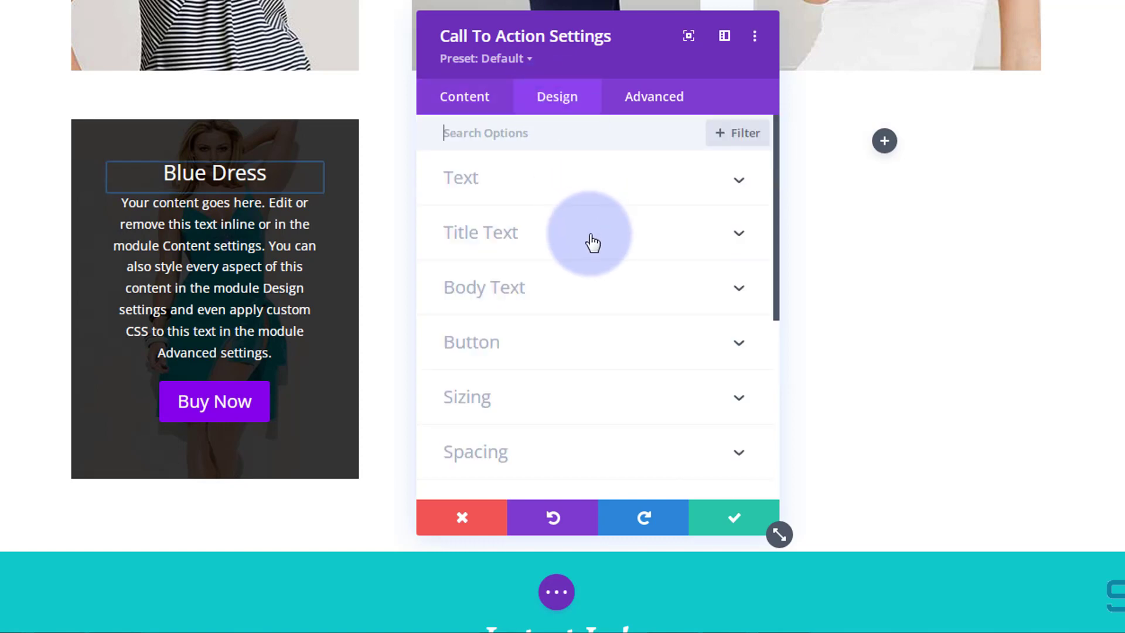
{"action": "scroll", "coordinate": [592, 242], "scroll_direction": "down", "scroll_amount": 6}
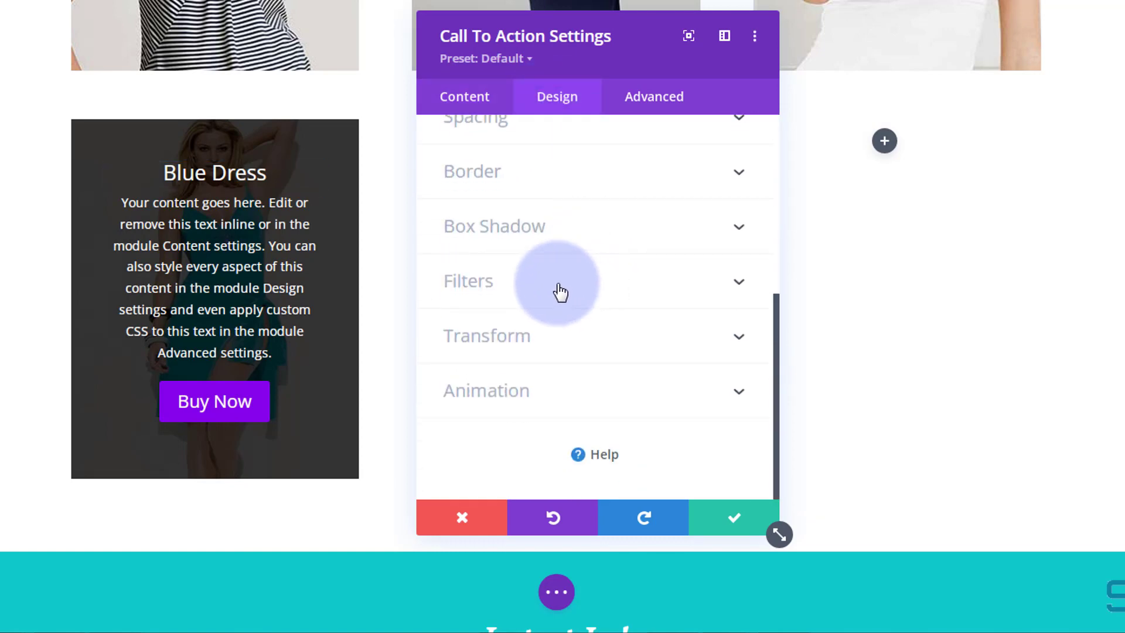
{"action": "left_click", "coordinate": [559, 286]}
{"action": "scroll", "coordinate": [562, 273], "scroll_direction": "down", "scroll_amount": 3}
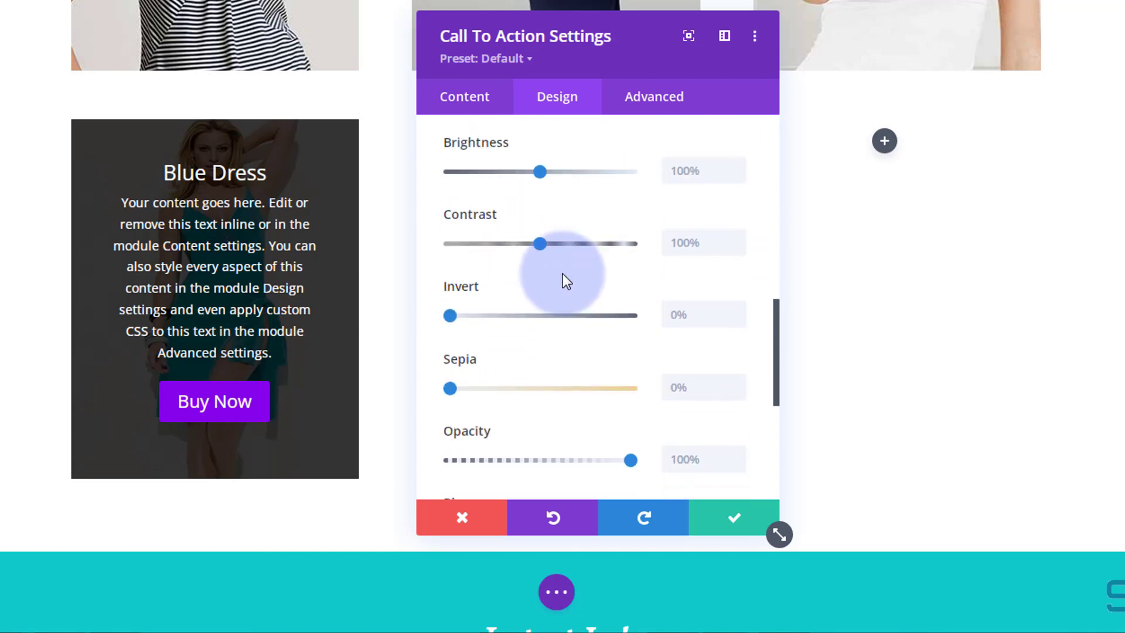
{"action": "scroll", "coordinate": [562, 273], "scroll_direction": "down", "scroll_amount": 3}
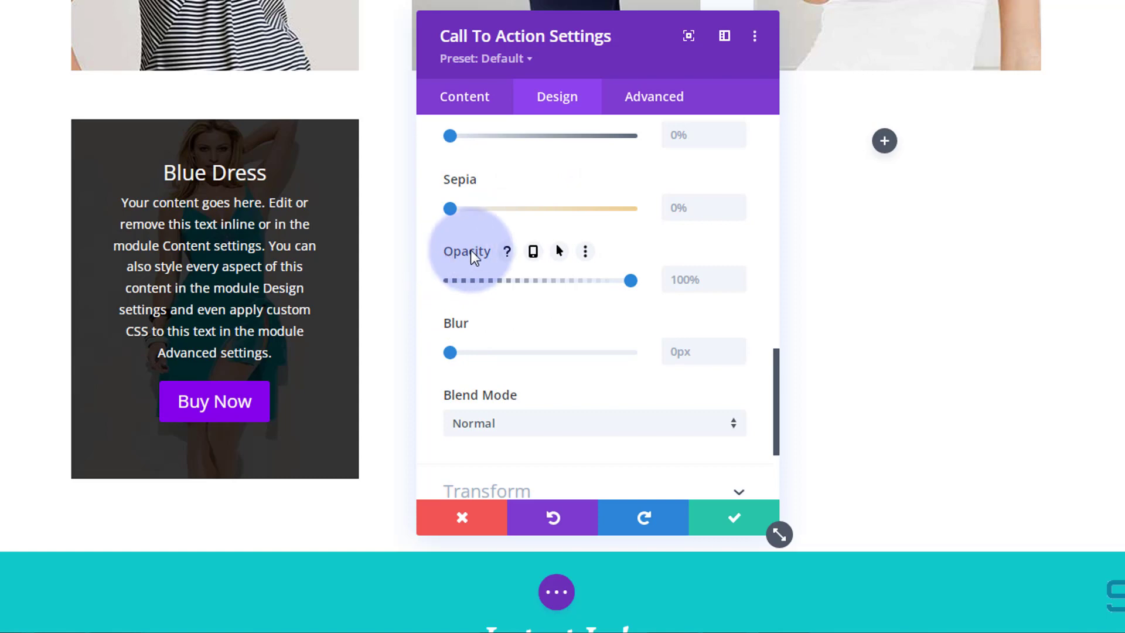
{"action": "left_click", "coordinate": [560, 252]}
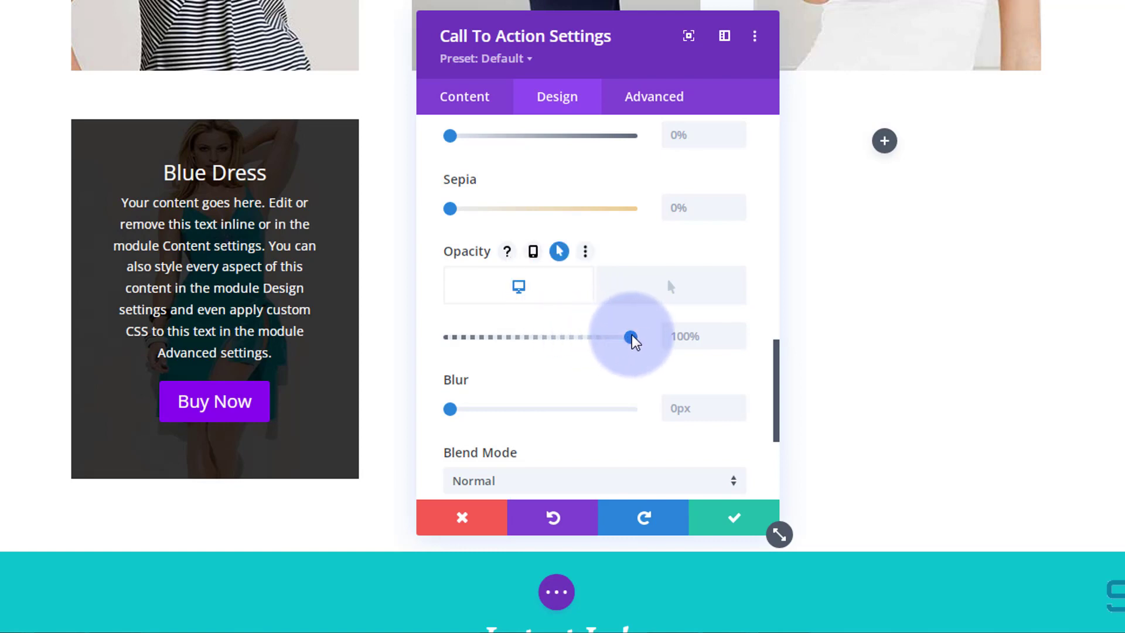
{"action": "left_click_drag", "start_coordinate": [632, 338], "coordinate": [439, 344]}
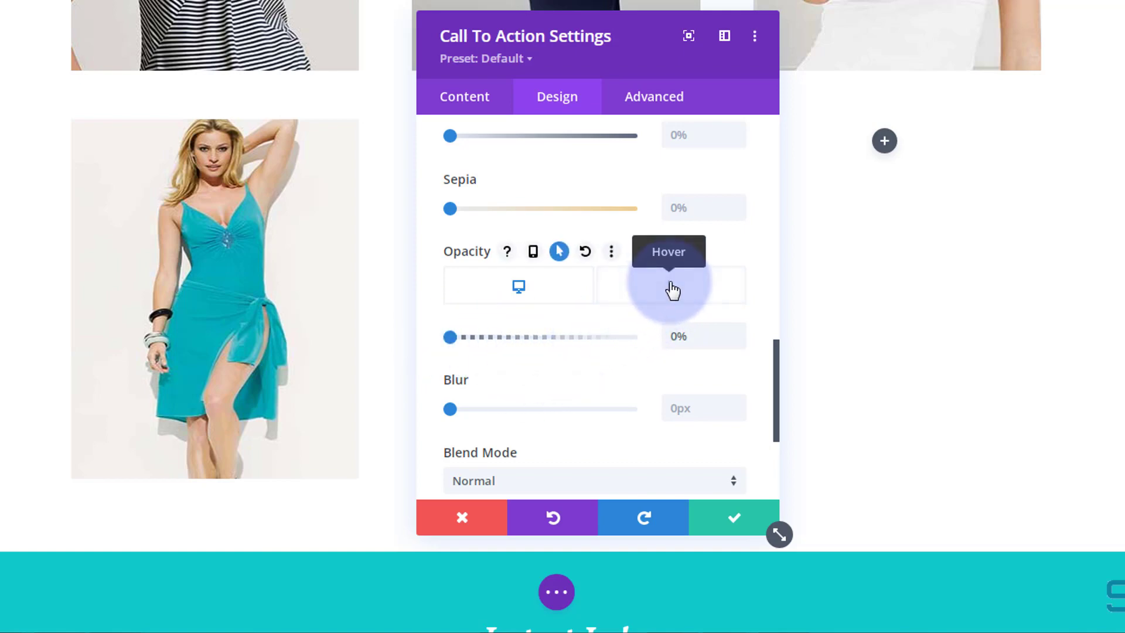
{"action": "left_click", "coordinate": [673, 290]}
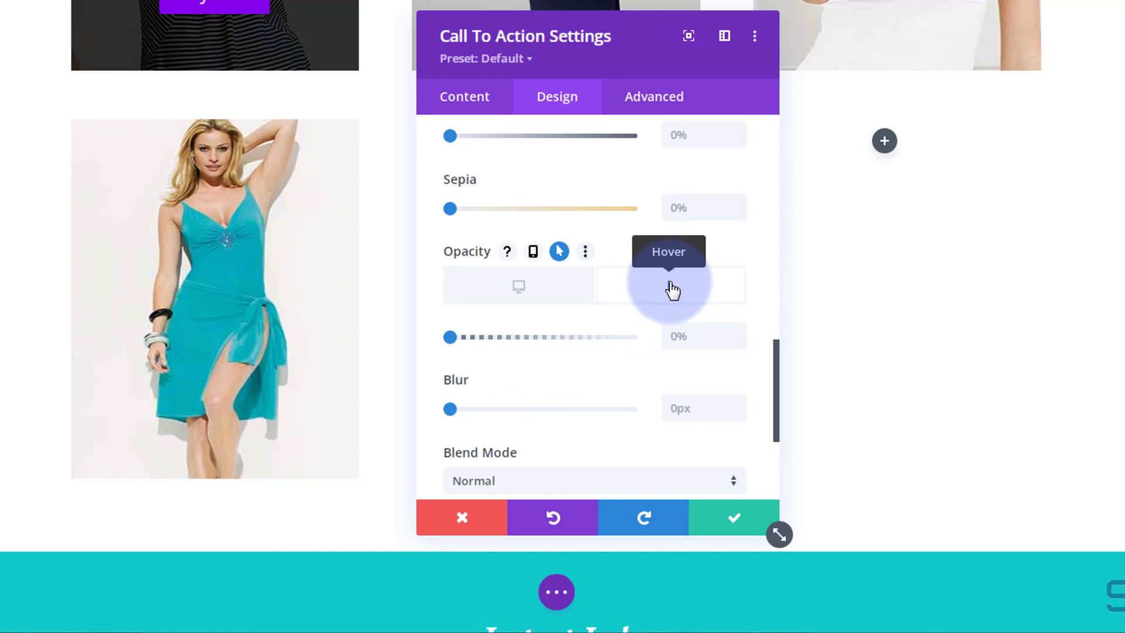
{"action": "left_click_drag", "start_coordinate": [449, 338], "coordinate": [645, 339]}
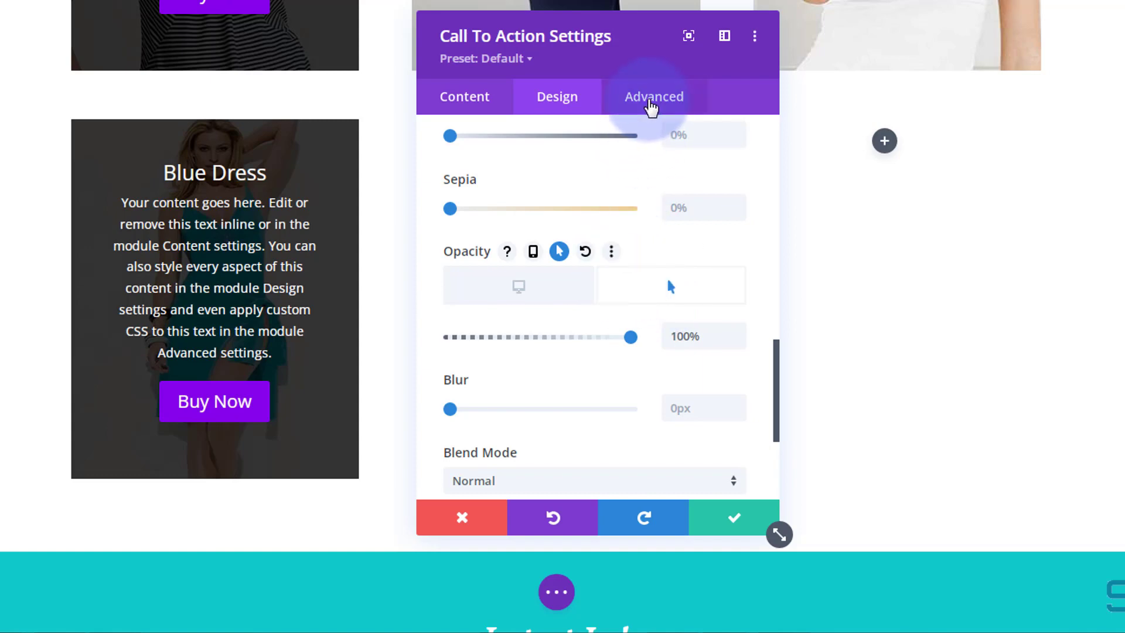
Set the module's transition duration to 750ms and speed curve to Ease-In-Out, then save the module settings.
{"action": "left_click", "coordinate": [652, 104]}
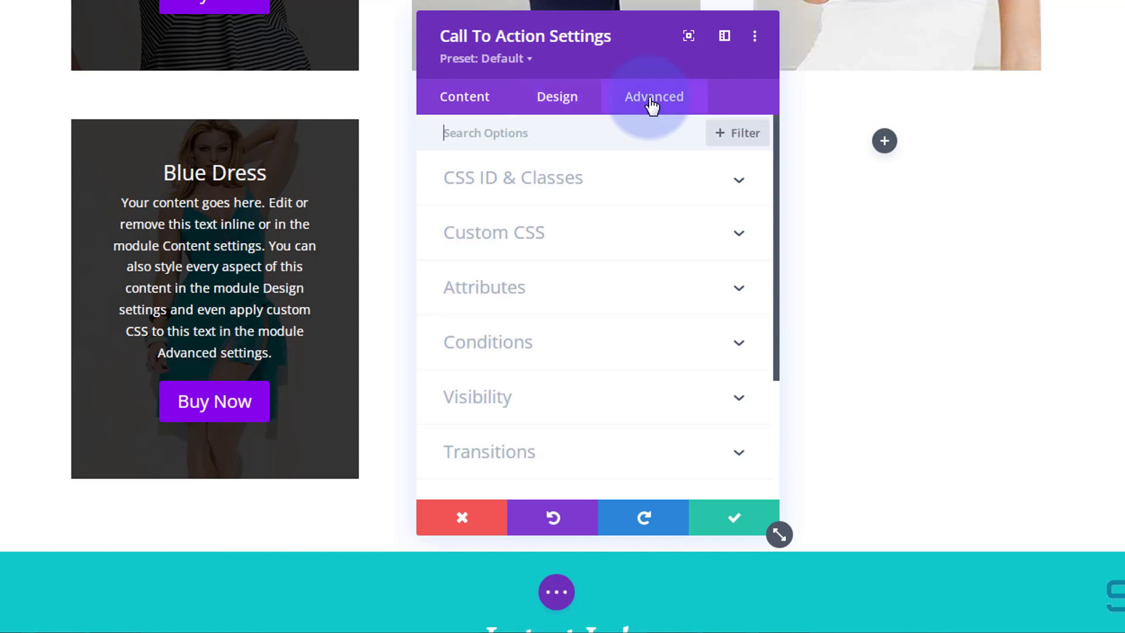
{"action": "left_click", "coordinate": [605, 448]}
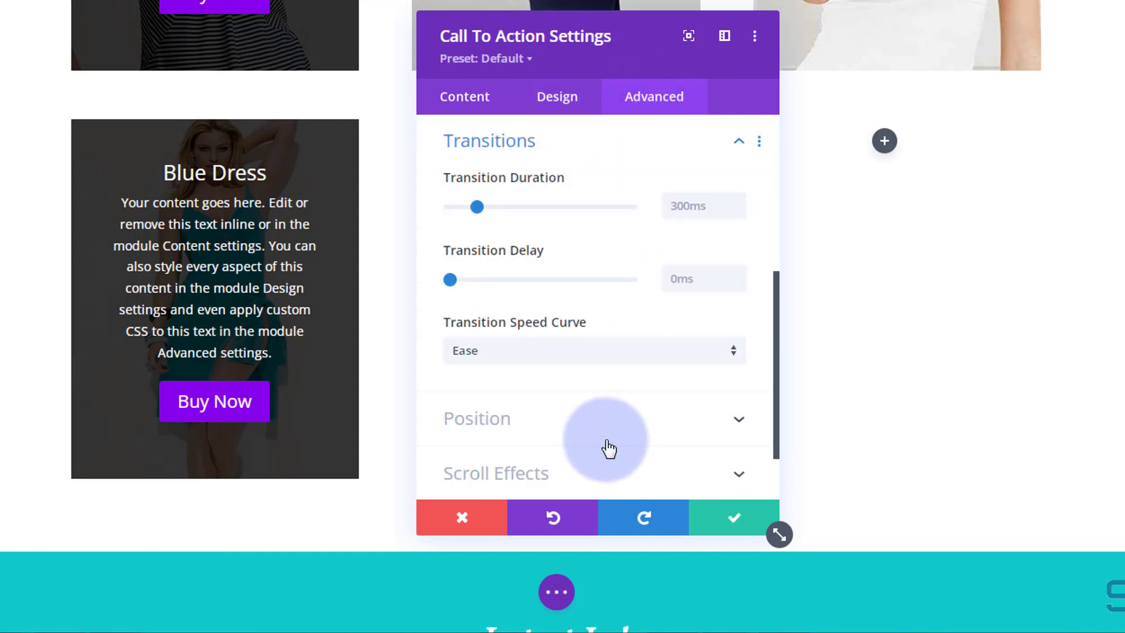
{"action": "left_click", "coordinate": [461, 175]}
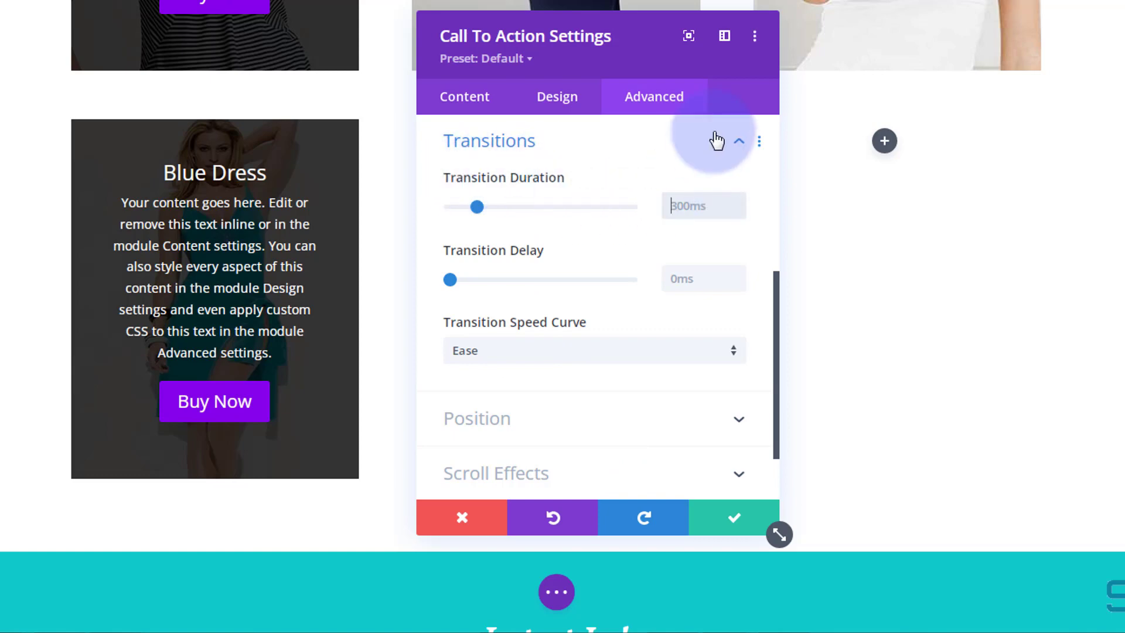
{"action": "type", "text": "ms"}
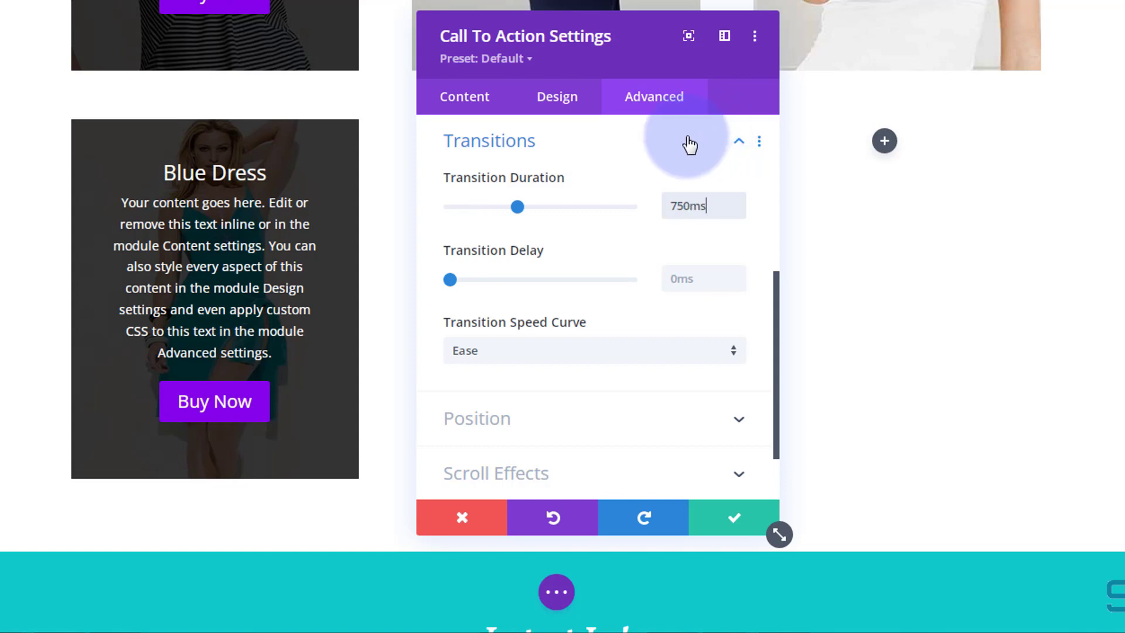
{"action": "left_click", "coordinate": [579, 357]}
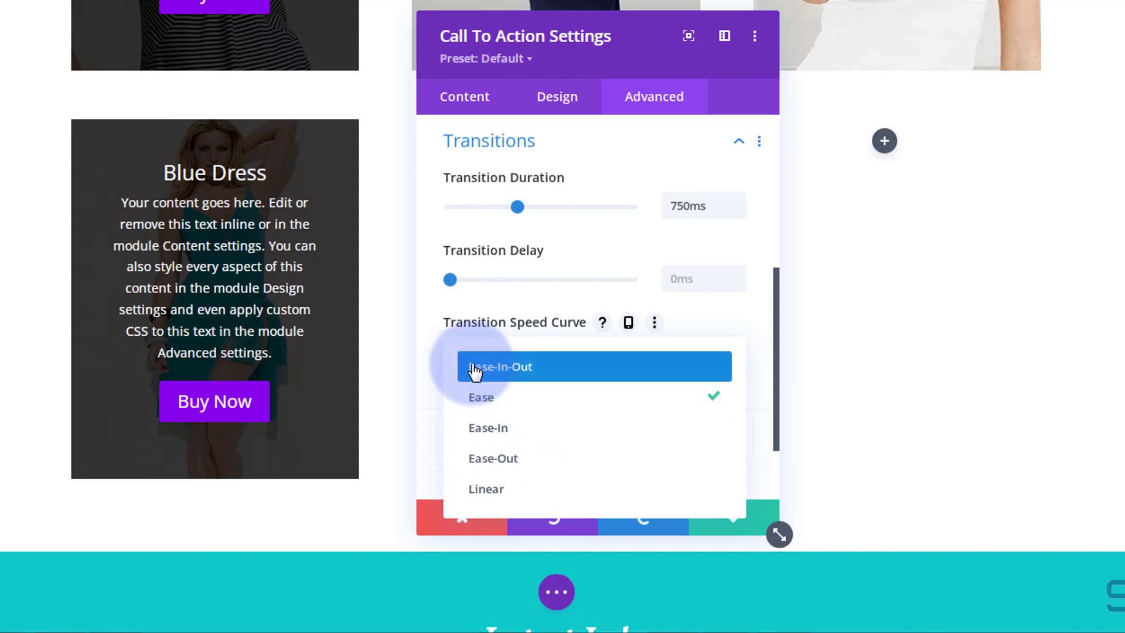
{"action": "left_click", "coordinate": [526, 370]}
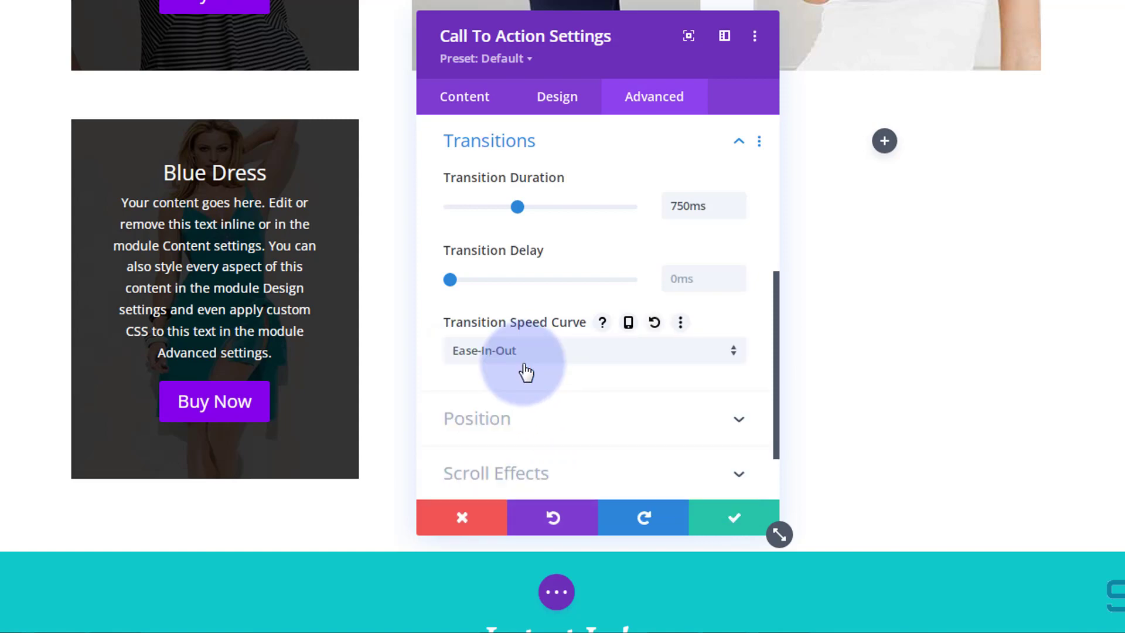
{"action": "left_click", "coordinate": [729, 528]}
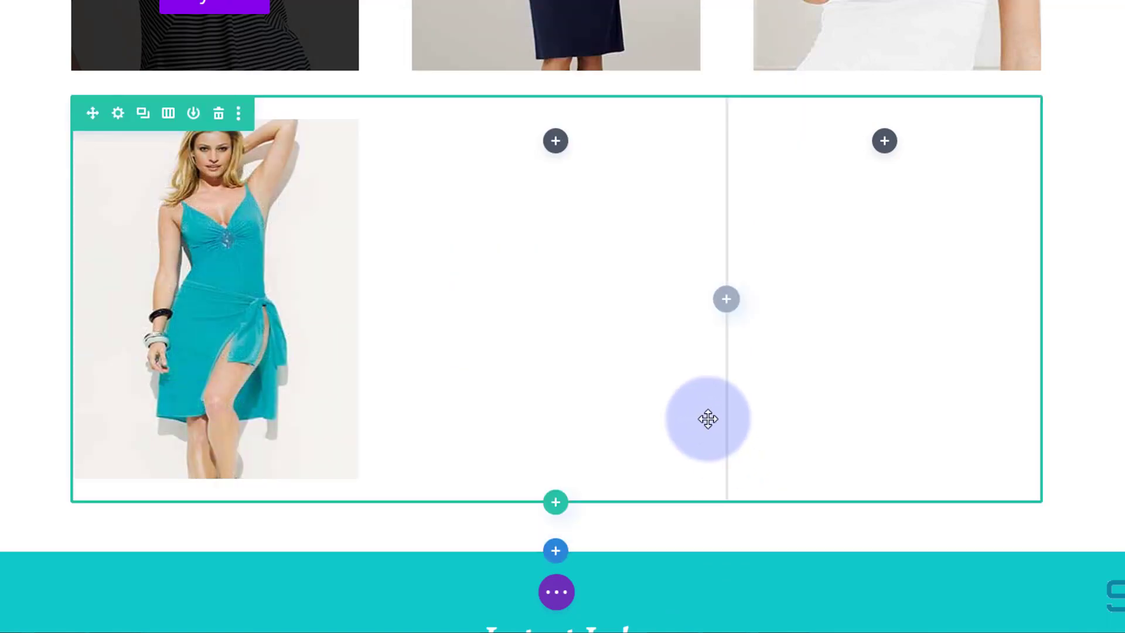
Duplicate the Blue Dress module and move the copy into the middle column.
{"action": "mouse_move", "coordinate": [226, 261]}
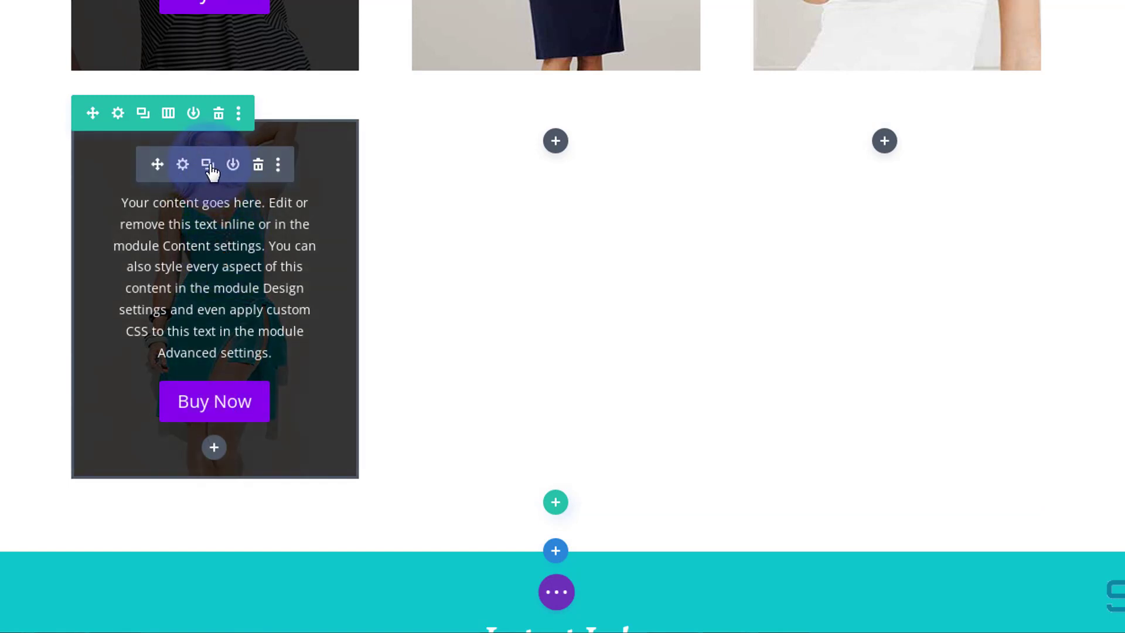
{"action": "left_click", "coordinate": [208, 165]}
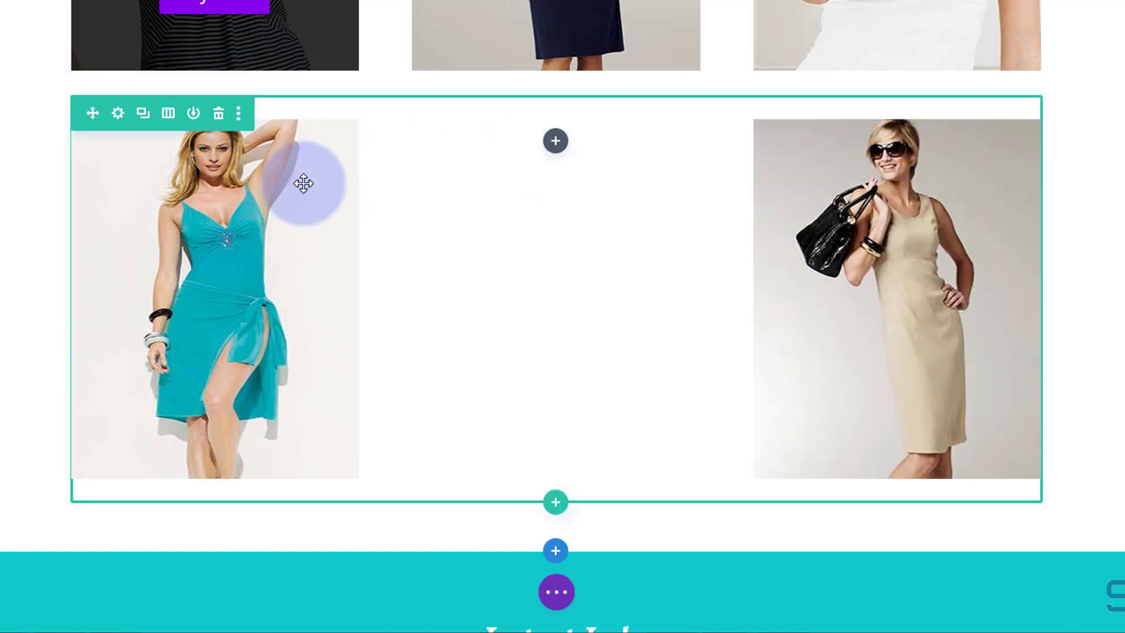
{"action": "mouse_move", "coordinate": [183, 183]}
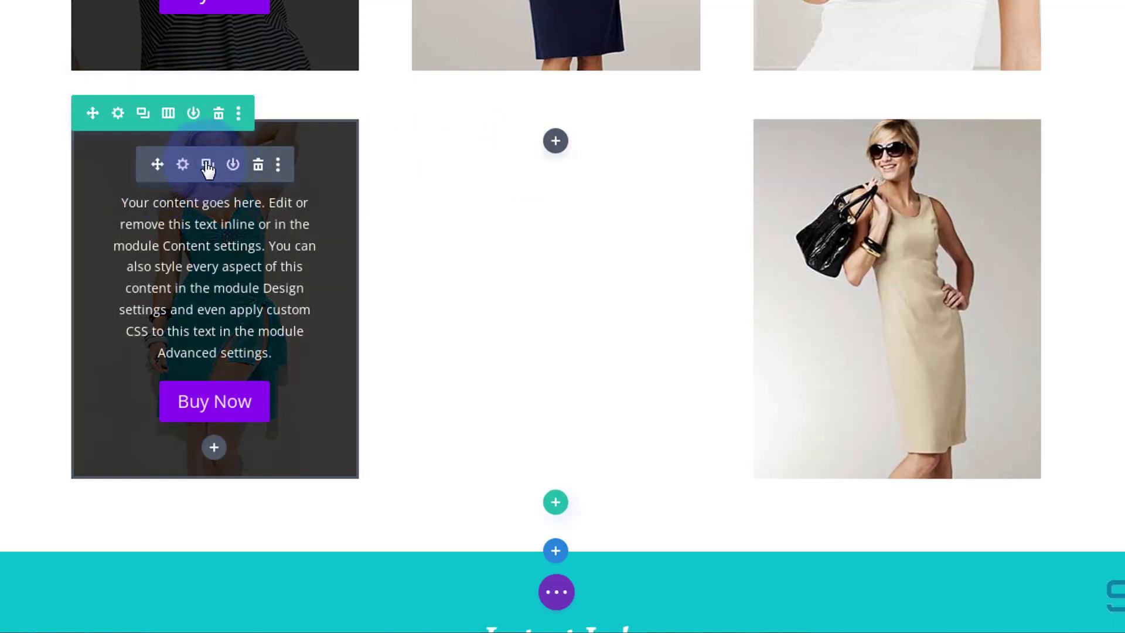
{"action": "left_click", "coordinate": [207, 163]}
{"action": "left_click_drag", "start_coordinate": [157, 165], "coordinate": [558, 118]}
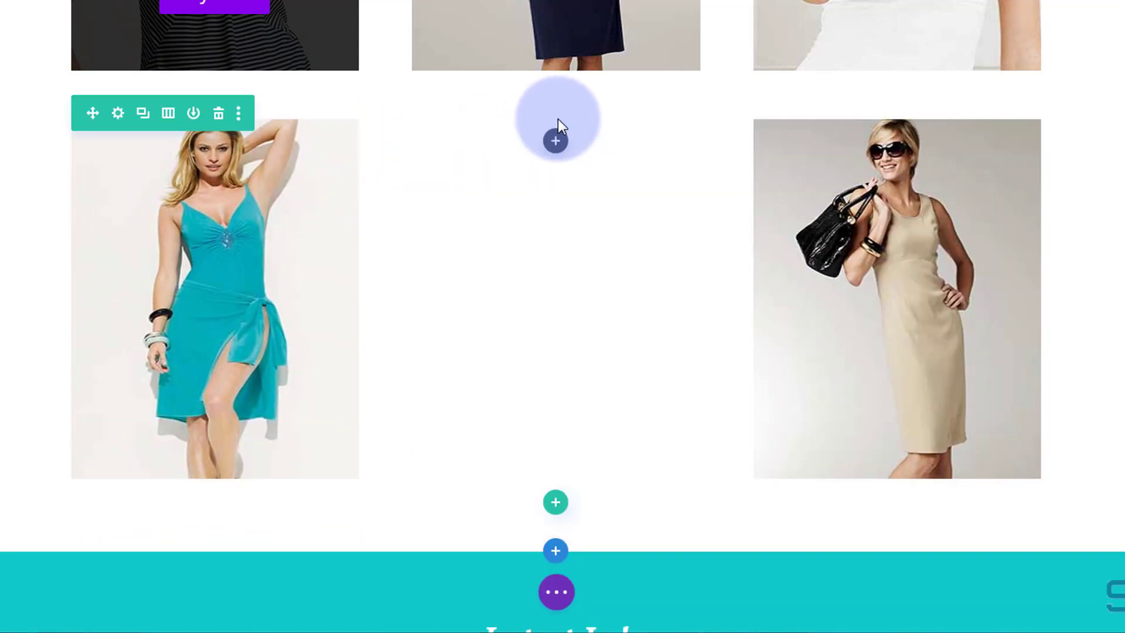
Open the middle module's settings and change its title to Red Dress.
{"action": "mouse_move", "coordinate": [625, 227]}
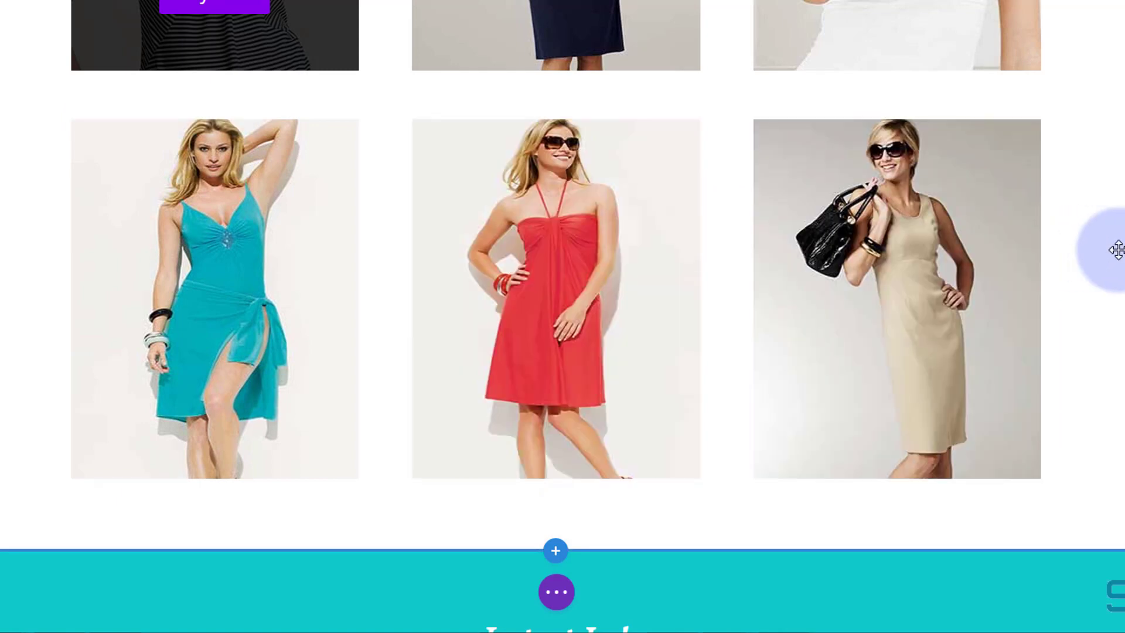
{"action": "mouse_move", "coordinate": [263, 241]}
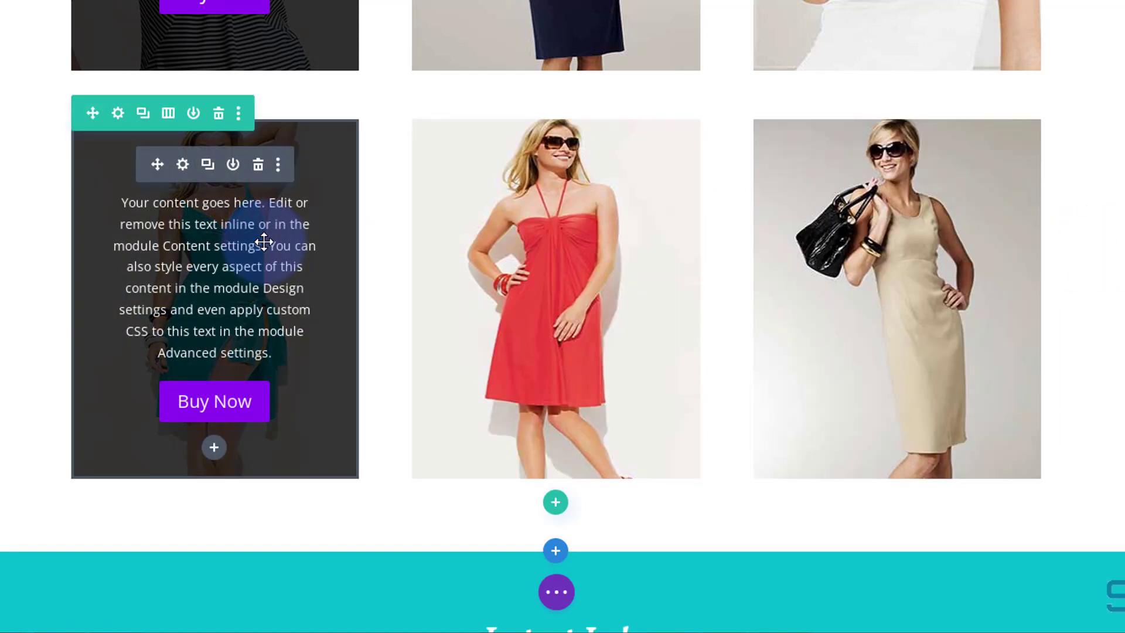
{"action": "mouse_move", "coordinate": [498, 271]}
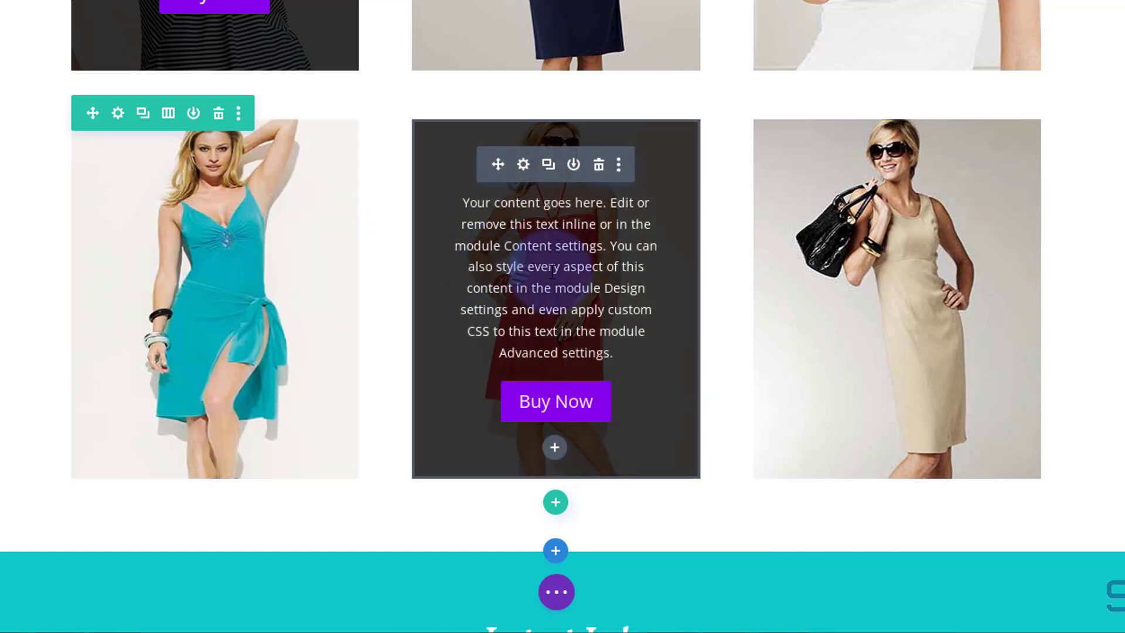
{"action": "left_click", "coordinate": [523, 165]}
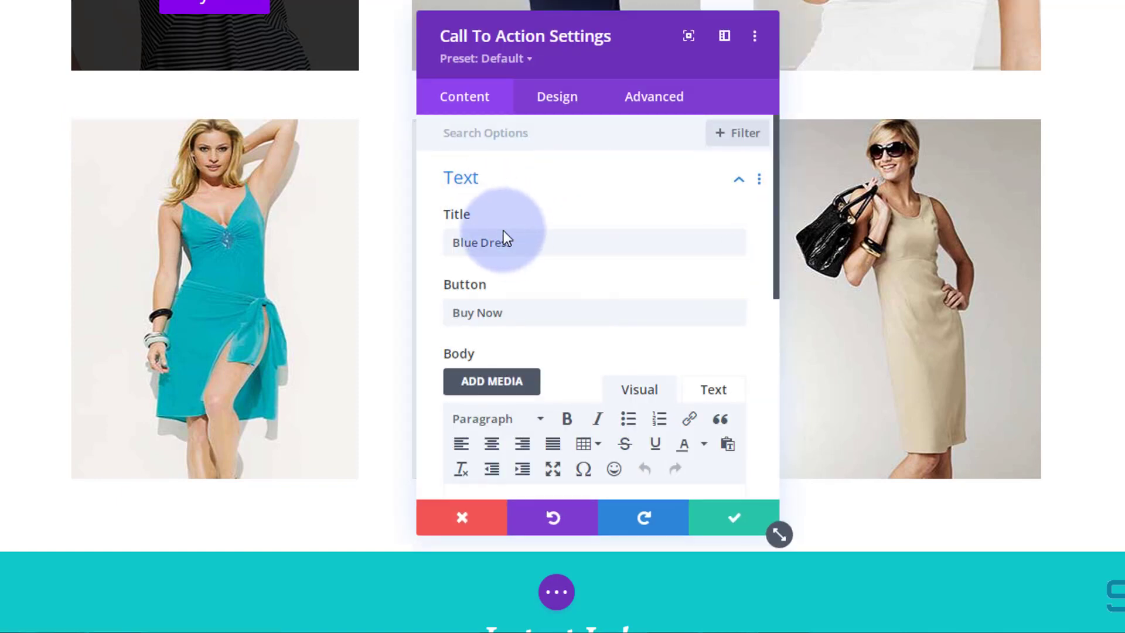
{"action": "left_click_drag", "start_coordinate": [477, 241], "coordinate": [440, 241]}
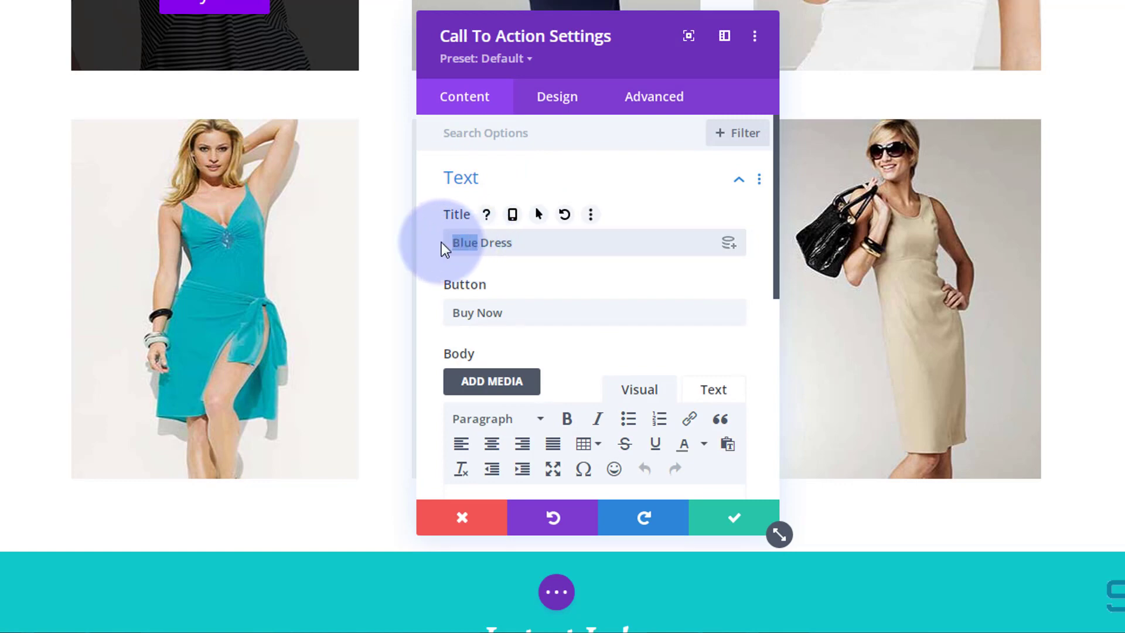
{"action": "type", "text": "Red"}
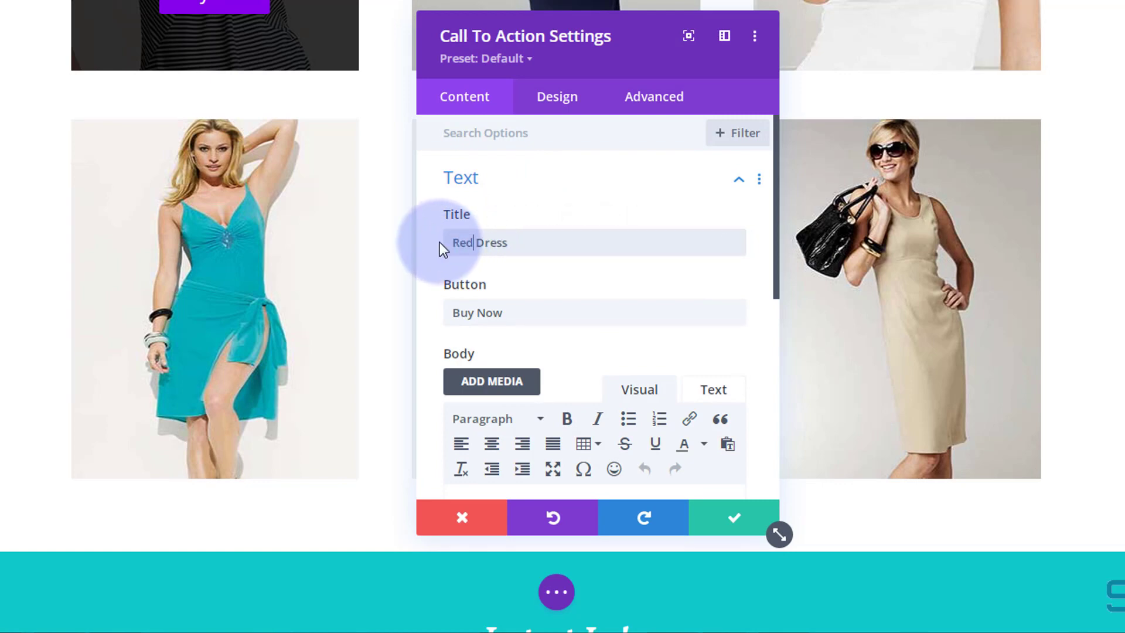
Give the Red Dress module a 210% hover scale in its Transform settings, with the desktop scale at 100%.
{"action": "scroll", "coordinate": [519, 241], "scroll_direction": "down", "scroll_amount": 6}
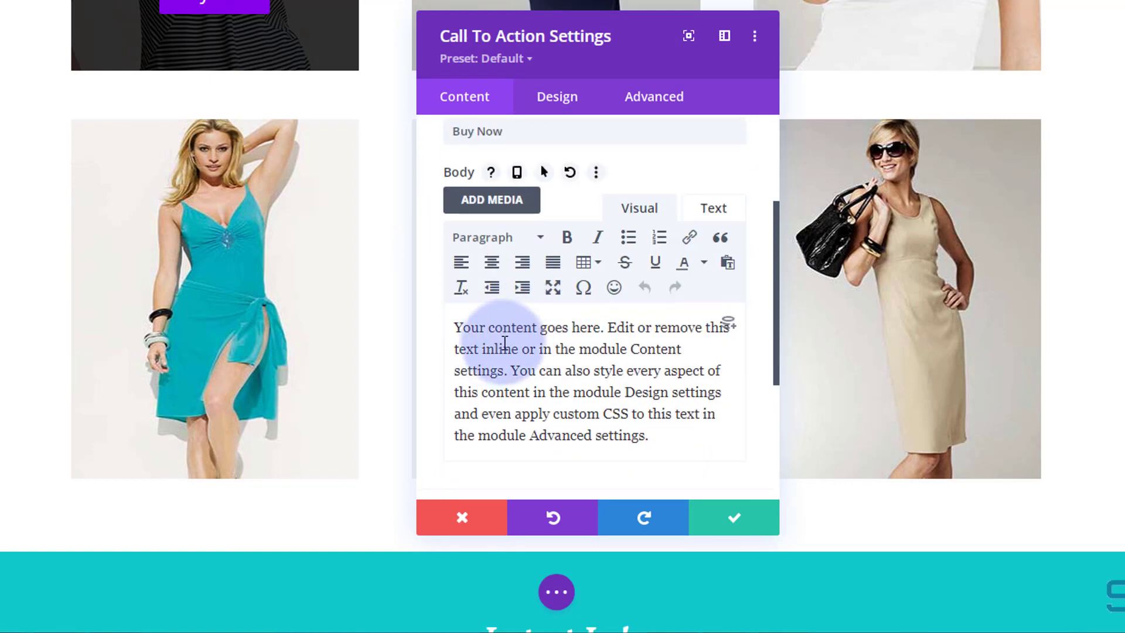
{"action": "left_click", "coordinate": [514, 344]}
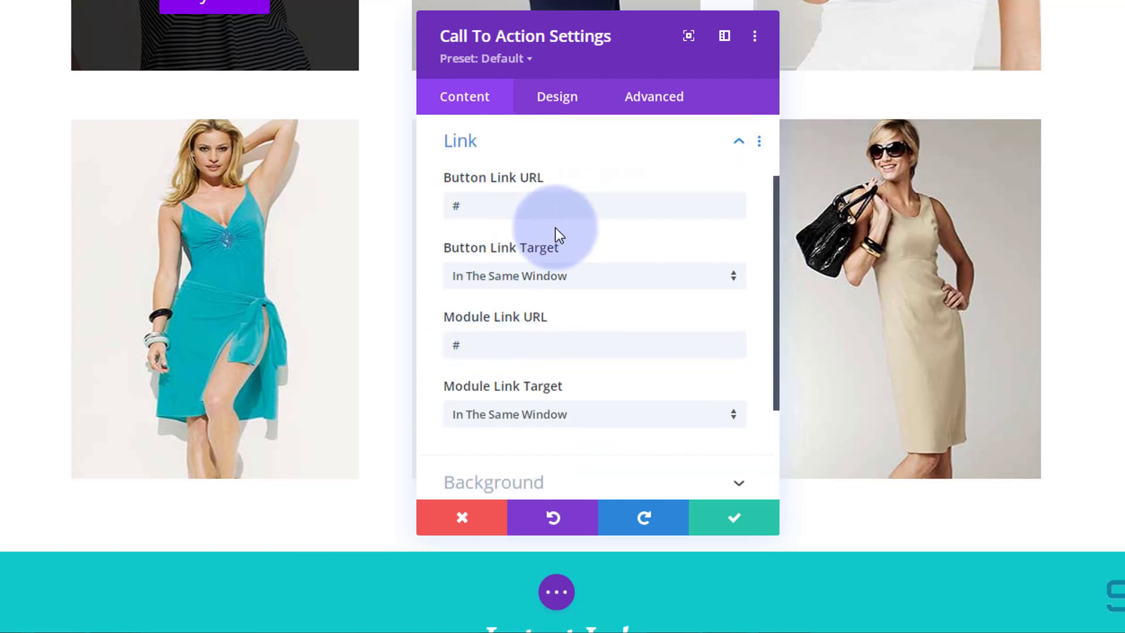
{"action": "left_click_drag", "start_coordinate": [613, 52], "coordinate": [227, 43]}
{"action": "left_click", "coordinate": [179, 98]}
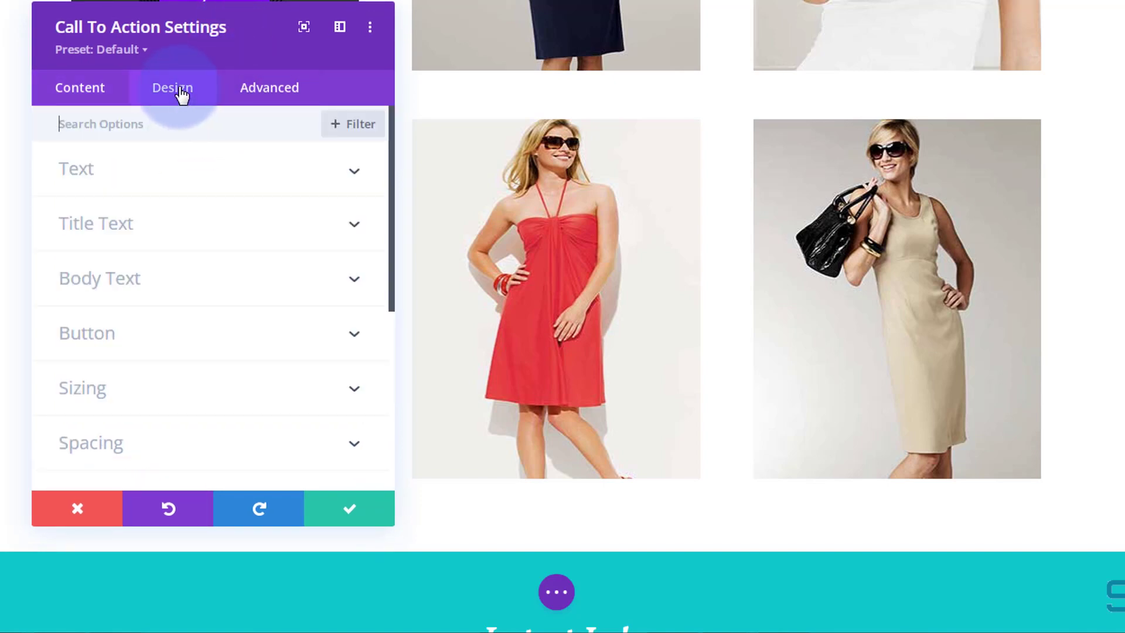
{"action": "scroll", "coordinate": [180, 225], "scroll_direction": "down", "scroll_amount": 3}
{"action": "scroll", "coordinate": [181, 231], "scroll_direction": "down", "scroll_amount": 3}
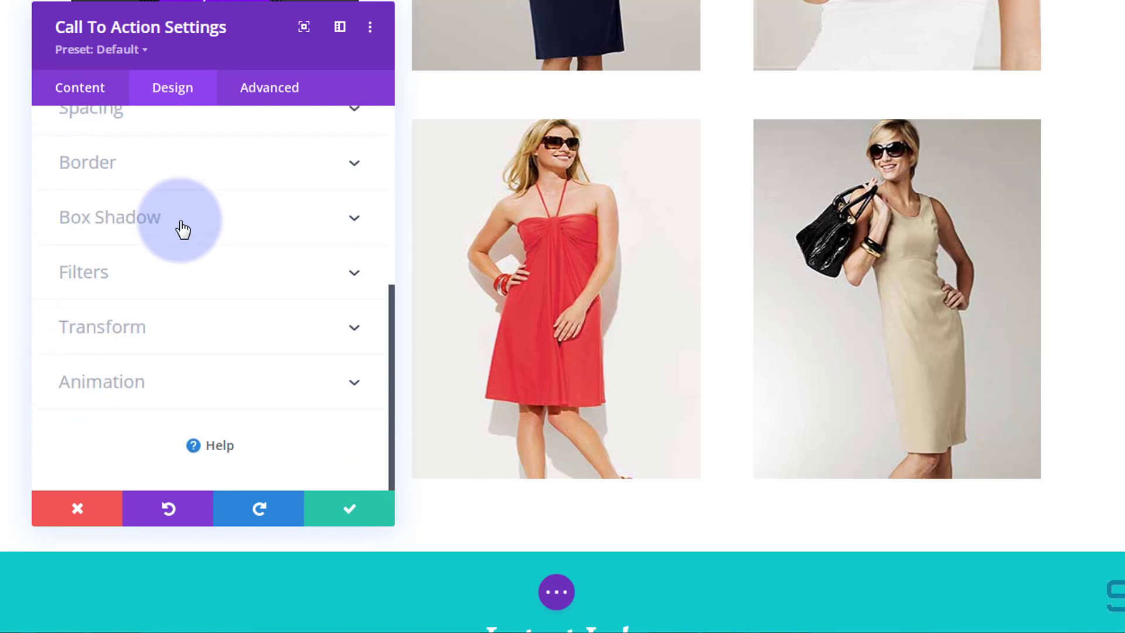
{"action": "left_click", "coordinate": [199, 340]}
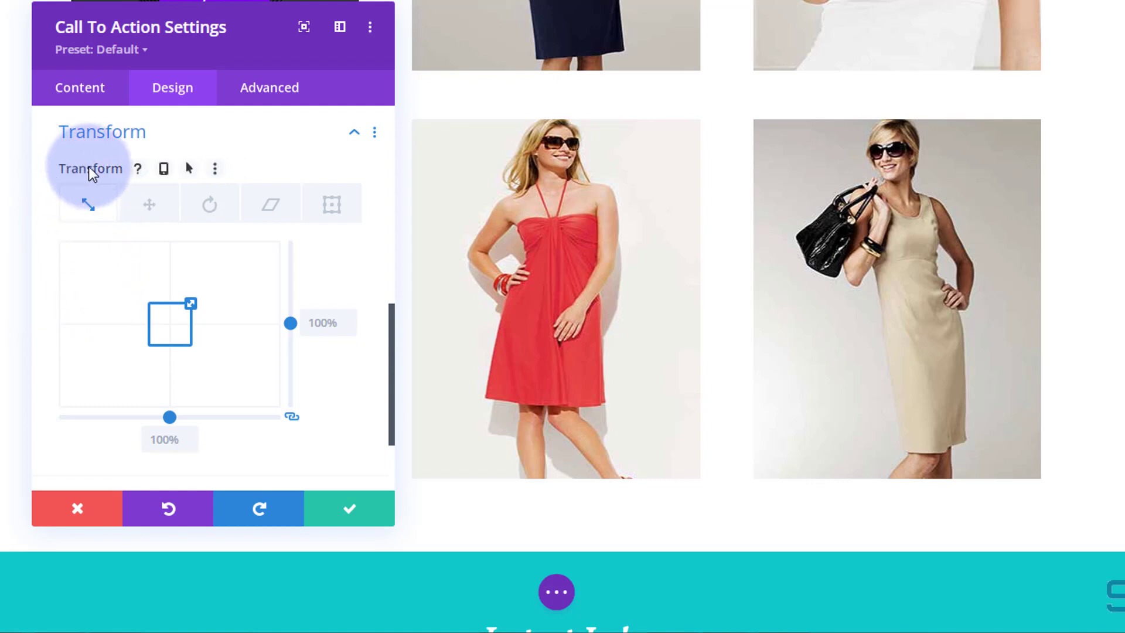
{"action": "left_click", "coordinate": [191, 170]}
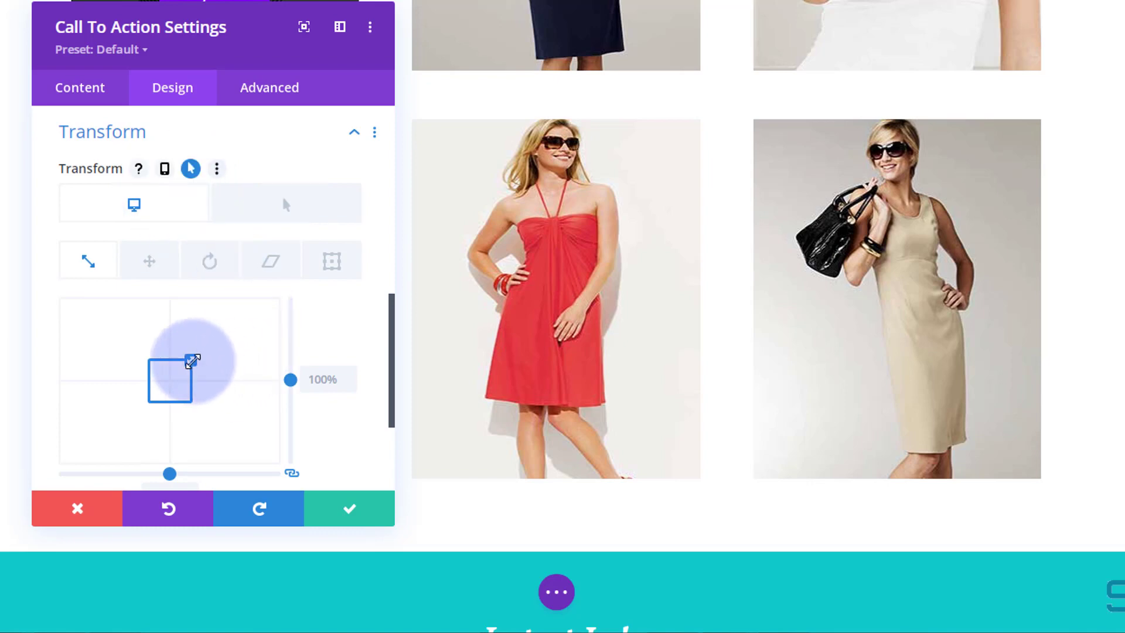
{"action": "left_click_drag", "start_coordinate": [191, 359], "coordinate": [226, 351]}
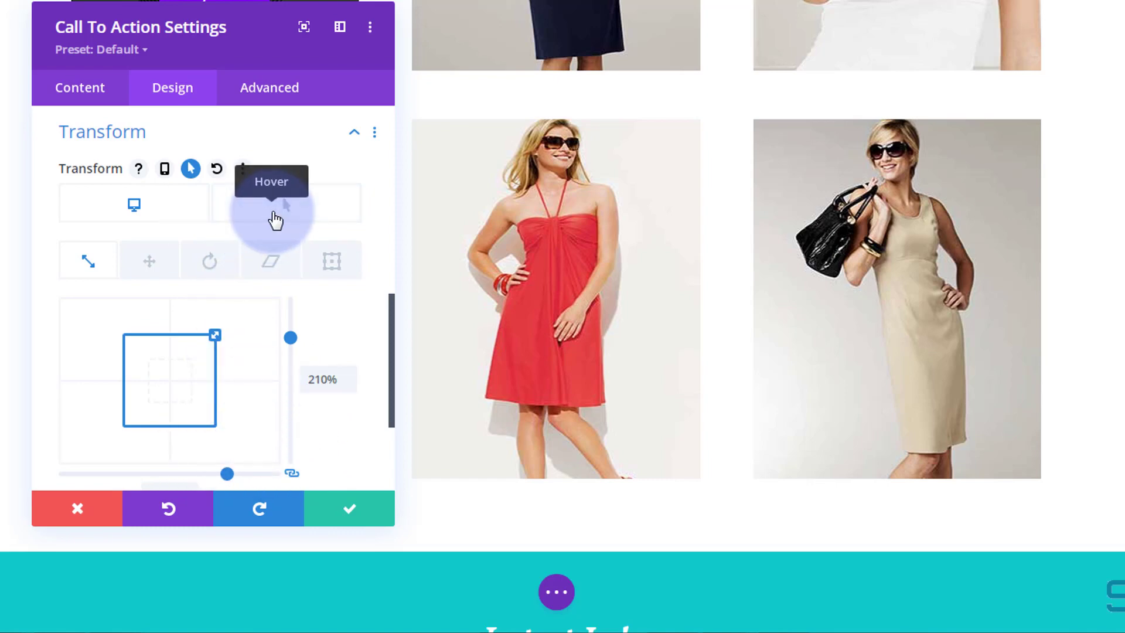
{"action": "left_click", "coordinate": [276, 221]}
{"action": "left_click", "coordinate": [312, 381]}
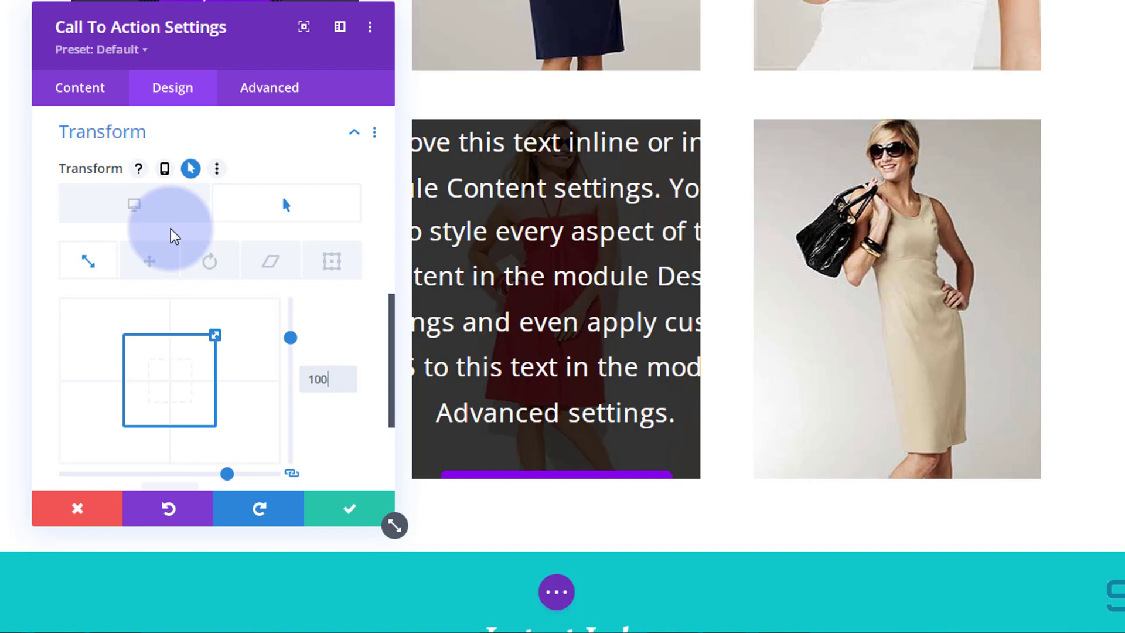
{"action": "left_click", "coordinate": [170, 230]}
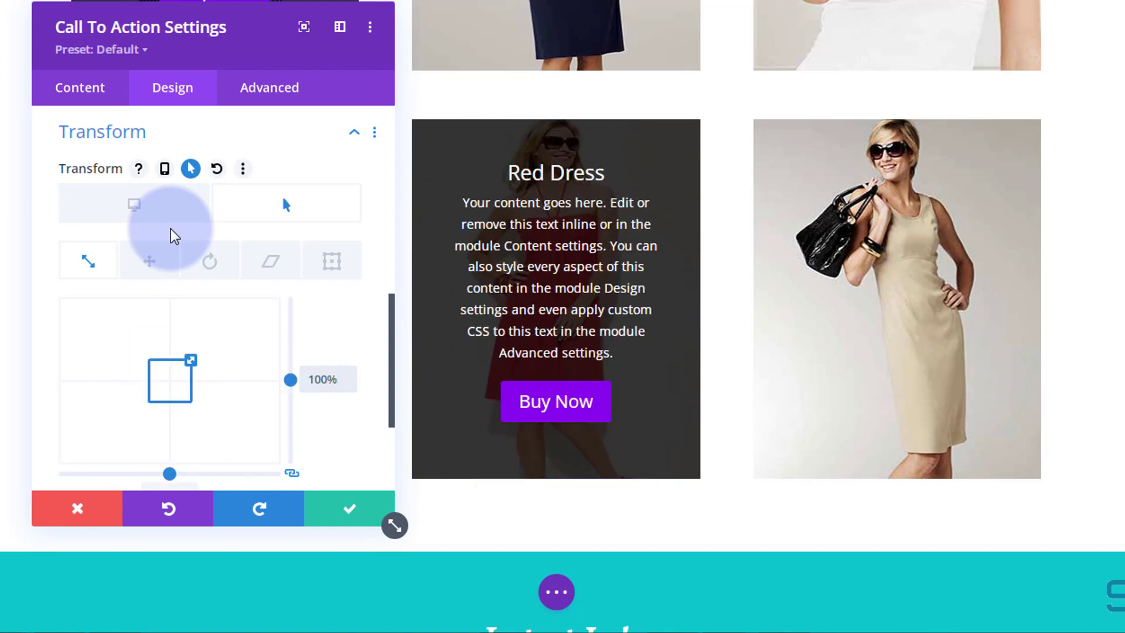
Review the Red Dress module's transition settings and save the module.
{"action": "left_click", "coordinate": [271, 97]}
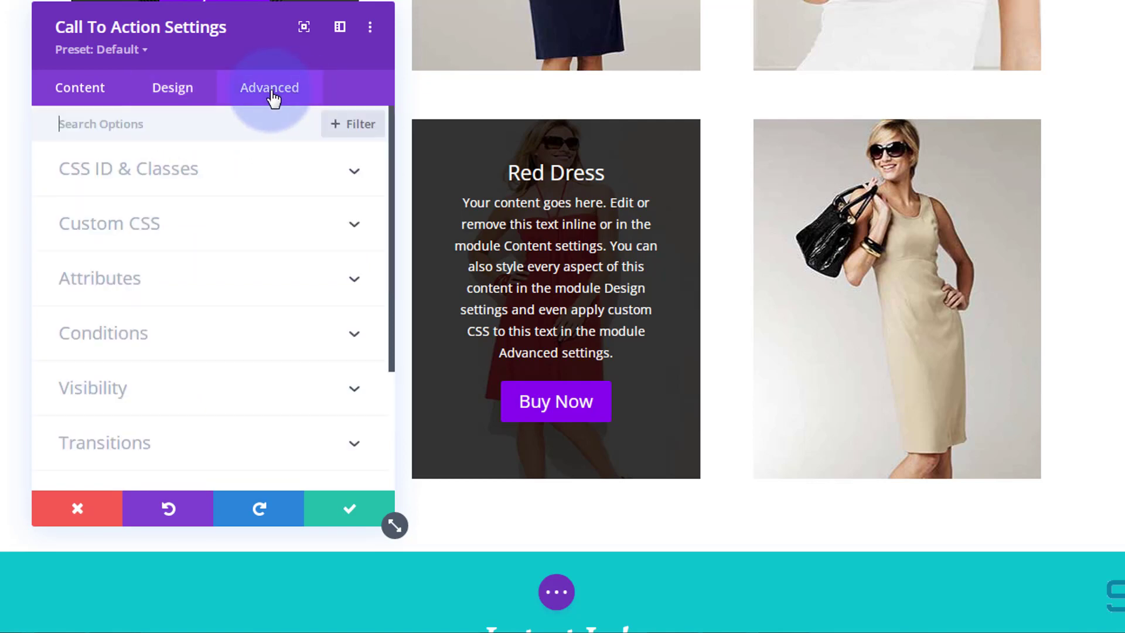
{"action": "left_click", "coordinate": [236, 371]}
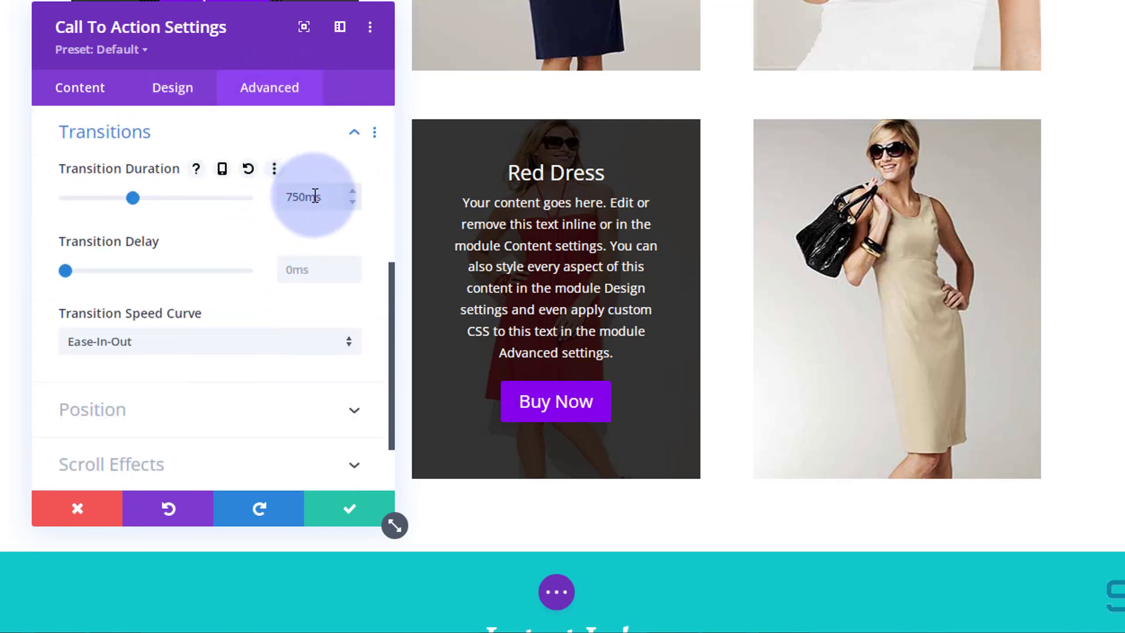
{"action": "left_click", "coordinate": [354, 510]}
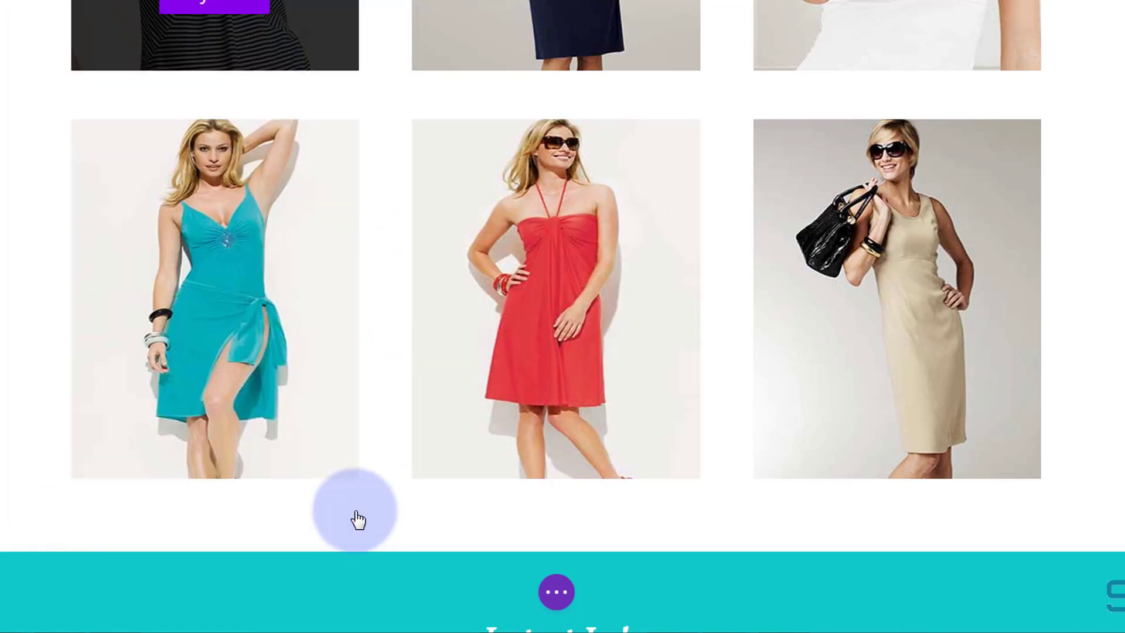
Open the right column's module settings and change its title to White Dress.
{"action": "mouse_move", "coordinate": [829, 200]}
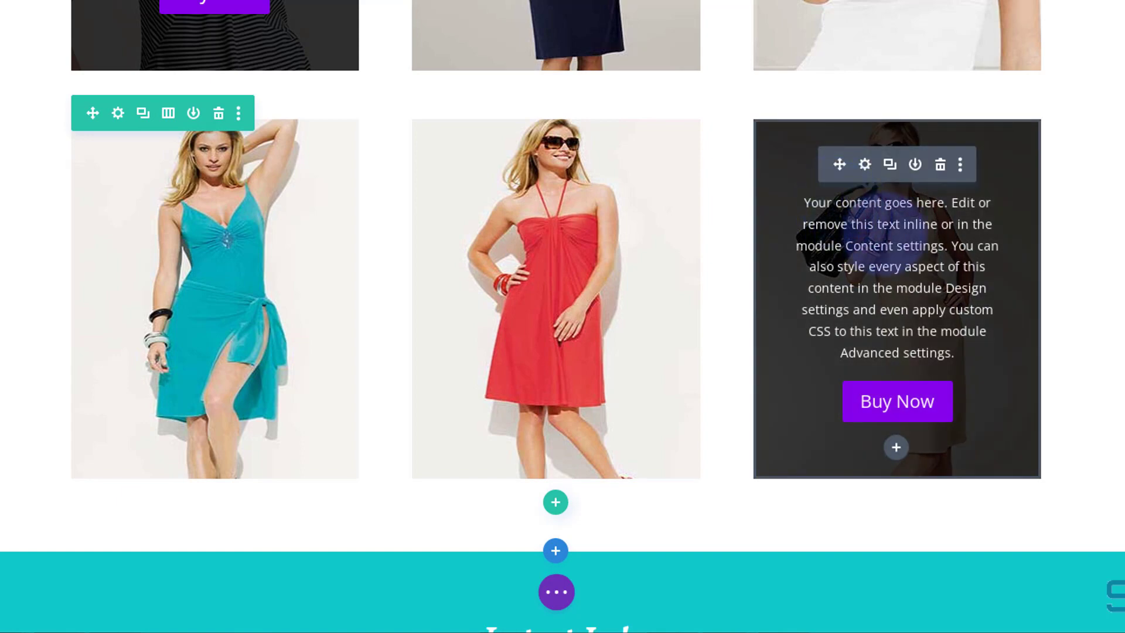
{"action": "left_click", "coordinate": [866, 166]}
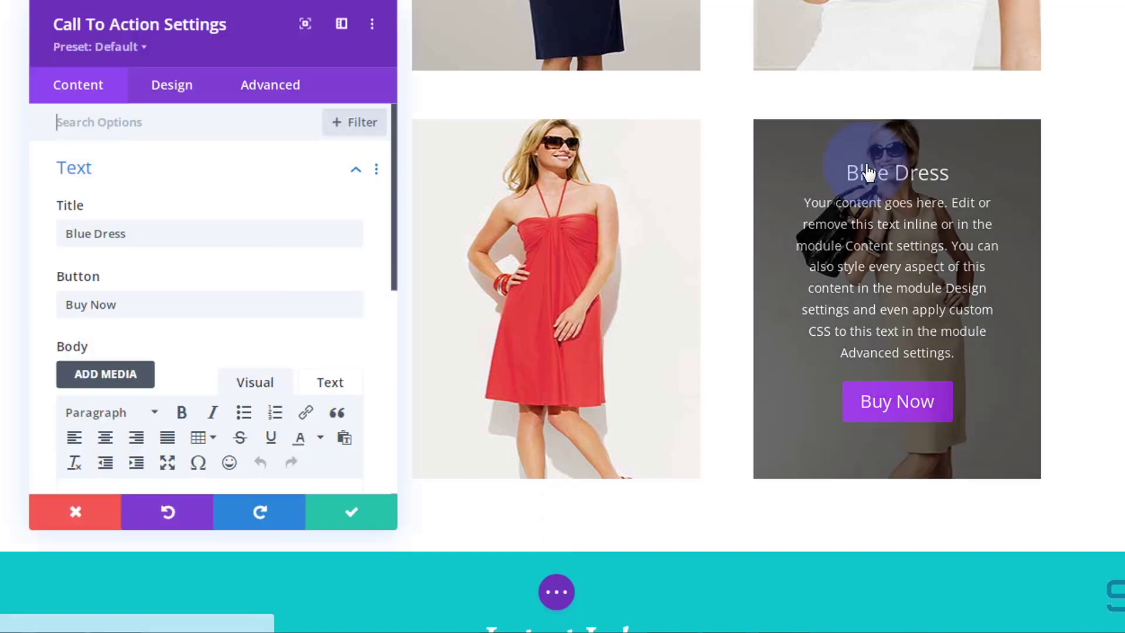
{"action": "double_click", "coordinate": [58, 233]}
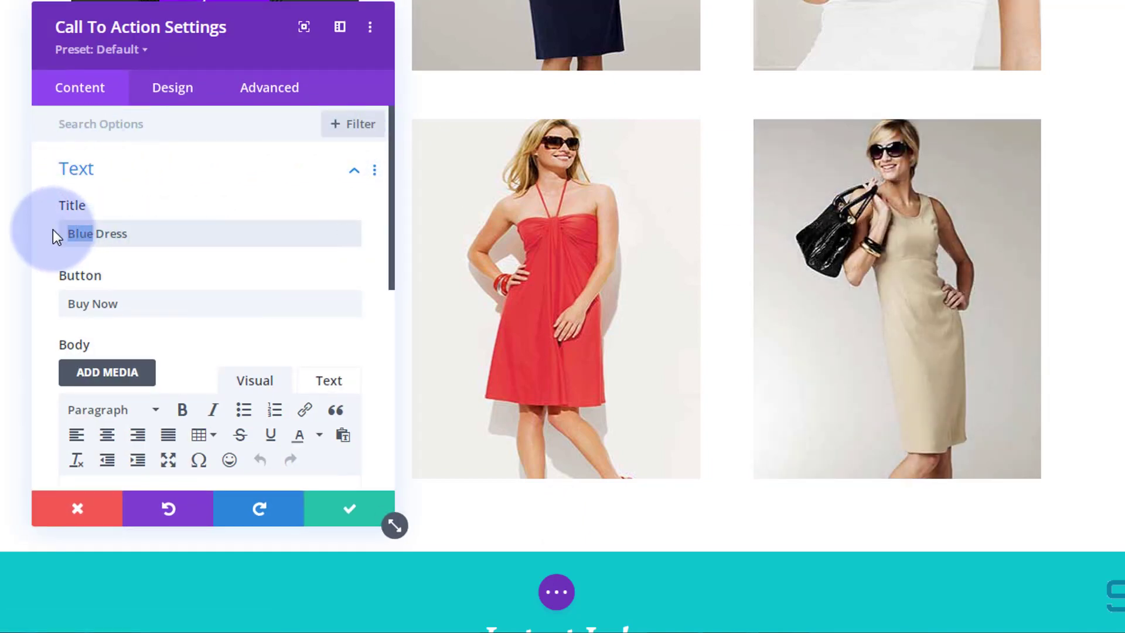
{"action": "type", "text": "White"}
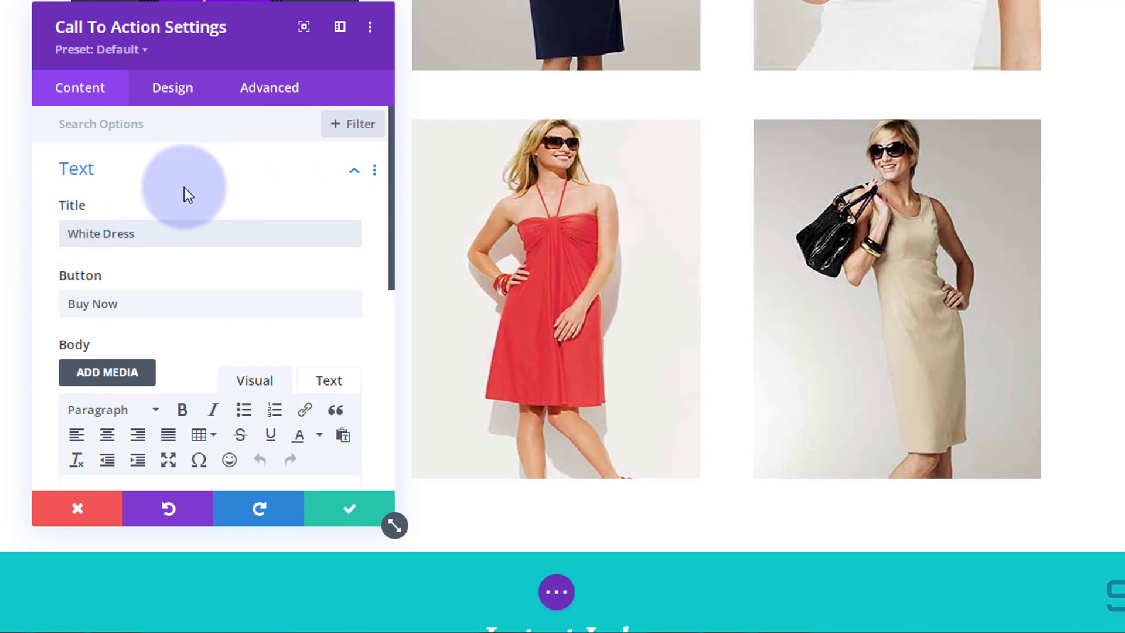
Enable hover options in the White Dress module's Transform rotation and set the desktop rotation to 359deg.
{"action": "scroll", "coordinate": [258, 217], "scroll_direction": "down", "scroll_amount": 6}
{"action": "scroll", "coordinate": [249, 248], "scroll_direction": "down", "scroll_amount": 2}
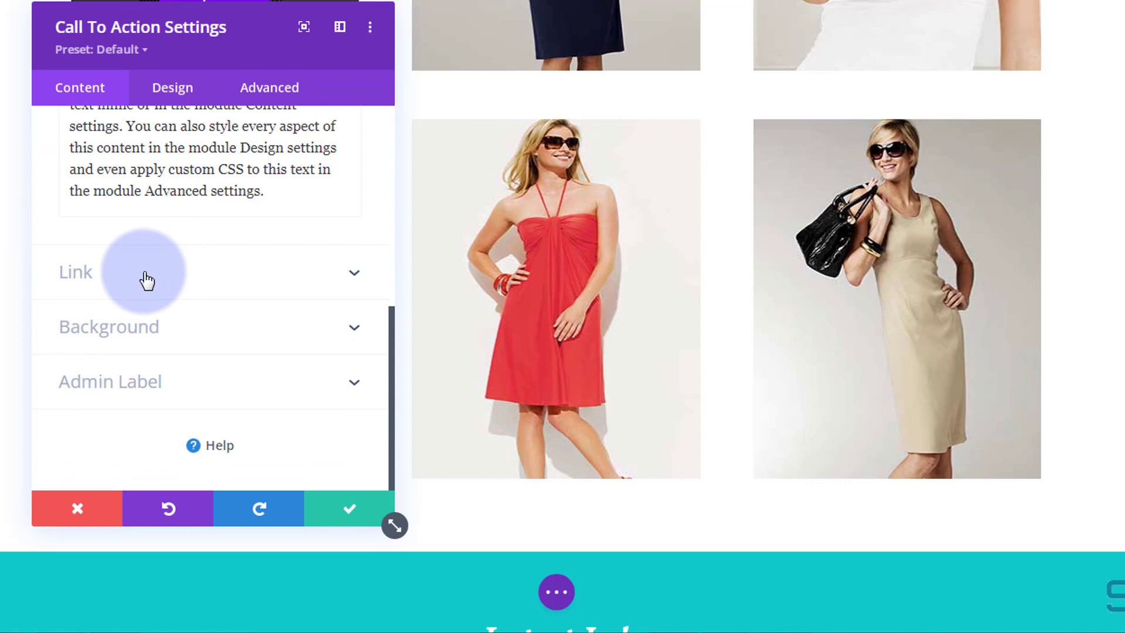
{"action": "left_click", "coordinate": [173, 94]}
{"action": "scroll", "coordinate": [229, 201], "scroll_direction": "down", "scroll_amount": 5}
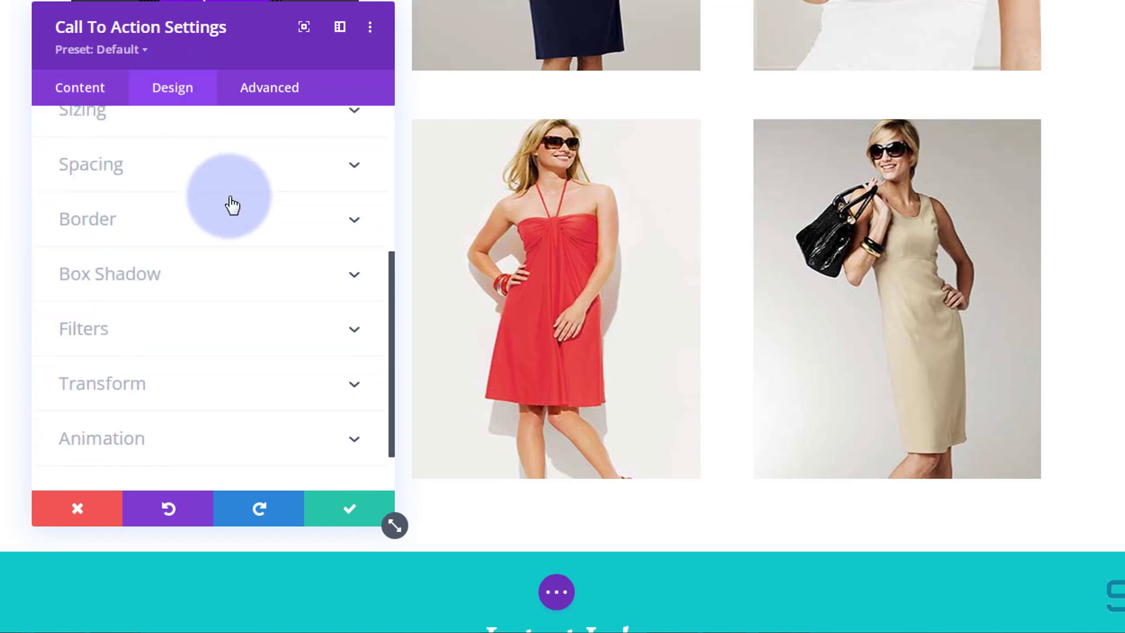
{"action": "left_click", "coordinate": [193, 331]}
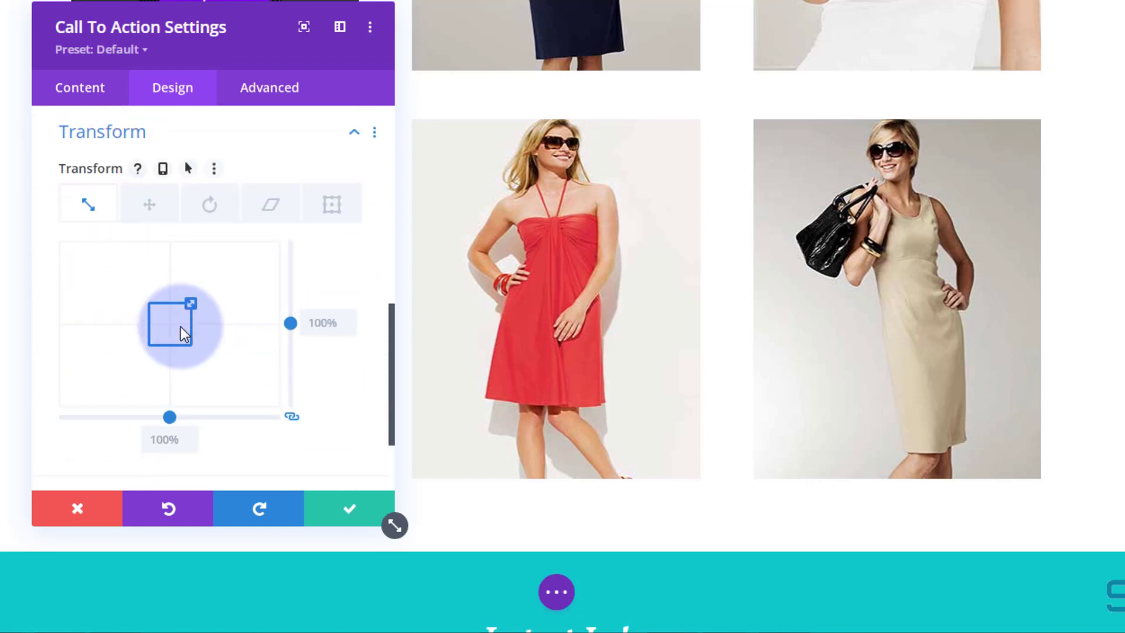
{"action": "left_click", "coordinate": [211, 208]}
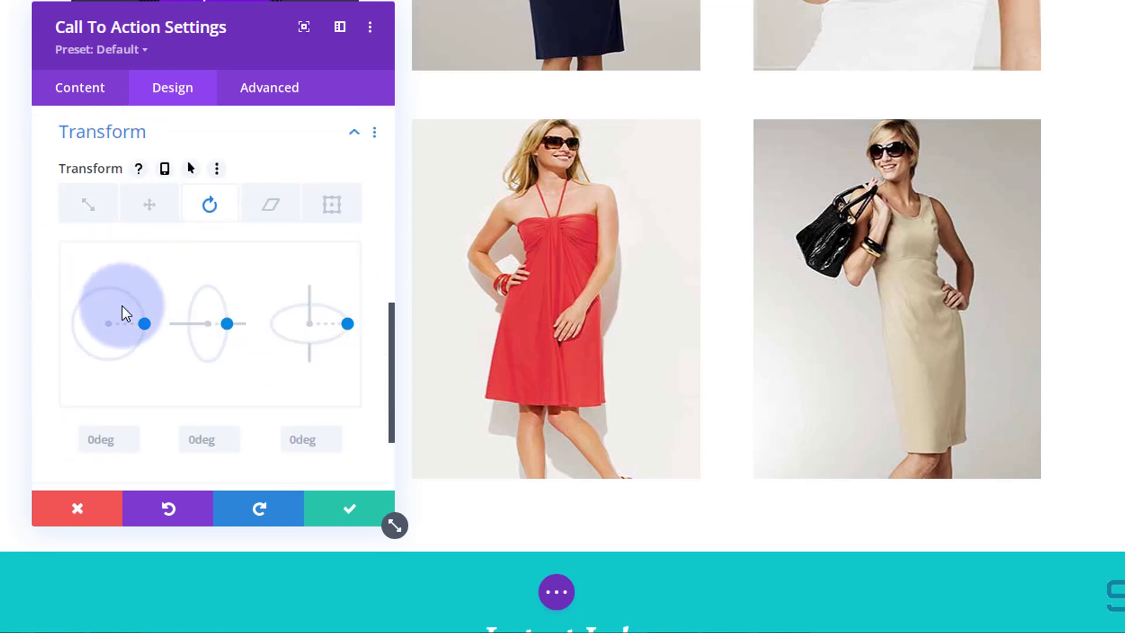
{"action": "left_click", "coordinate": [191, 169]}
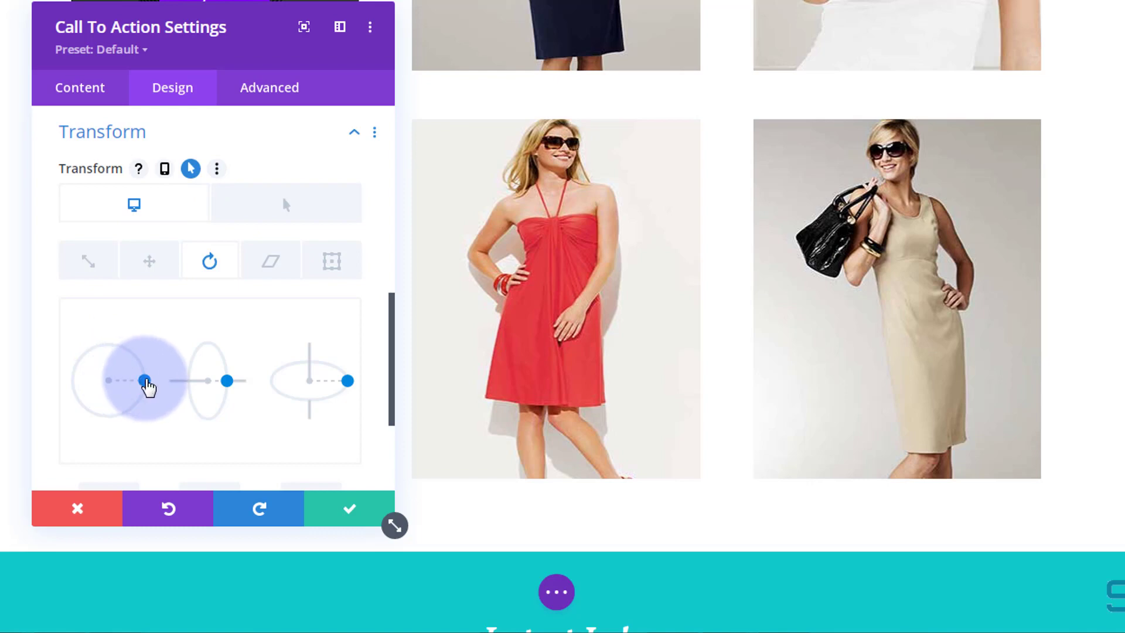
{"action": "left_click_drag", "start_coordinate": [129, 413], "coordinate": [151, 385]}
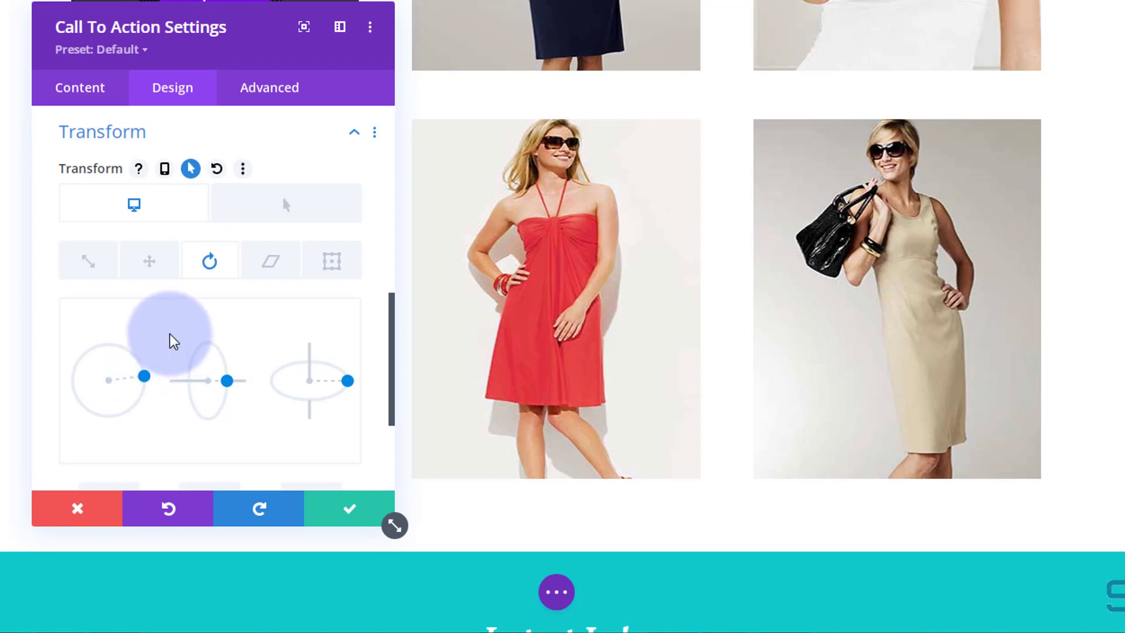
Set the hover rotation to 0deg and save the module settings.
{"action": "scroll", "coordinate": [168, 351], "scroll_direction": "down", "scroll_amount": 2}
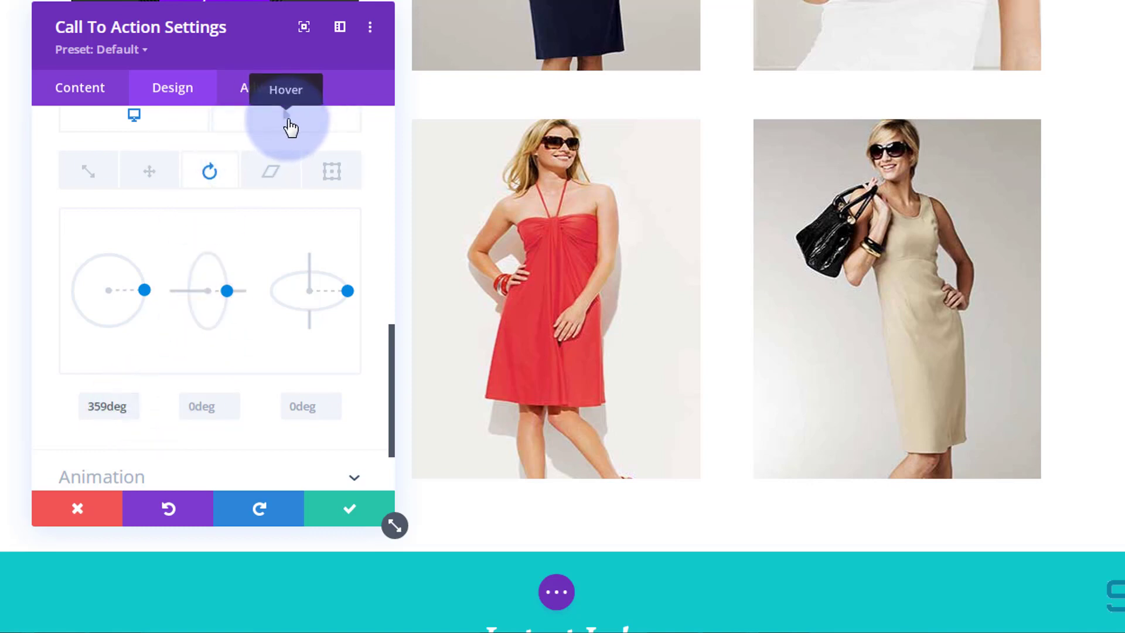
{"action": "left_click", "coordinate": [290, 127]}
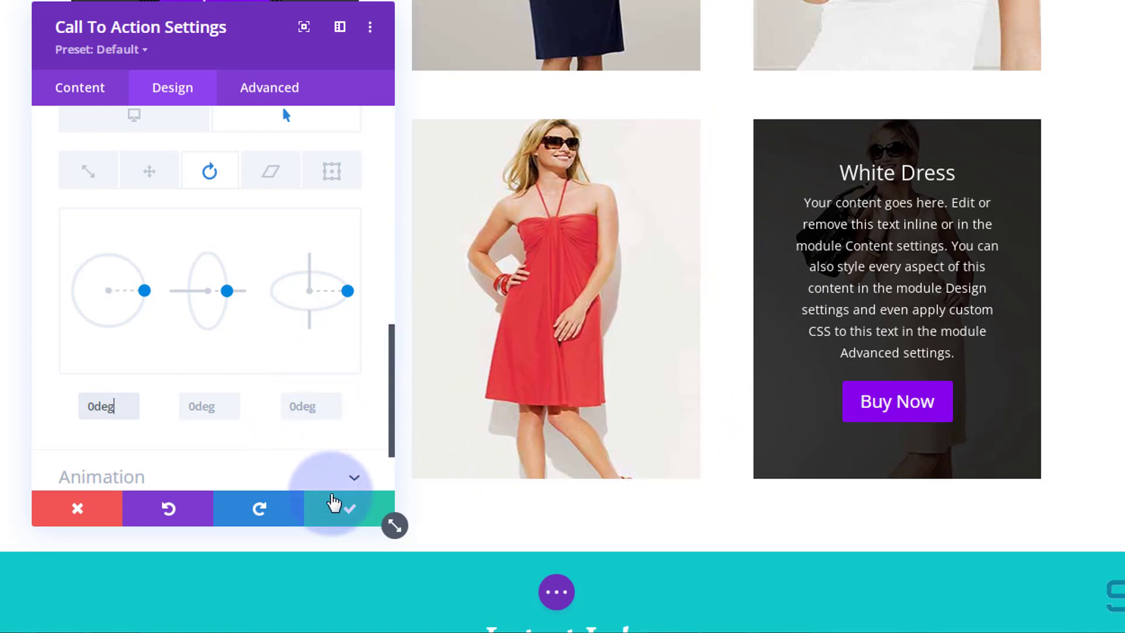
{"action": "left_click", "coordinate": [350, 516]}
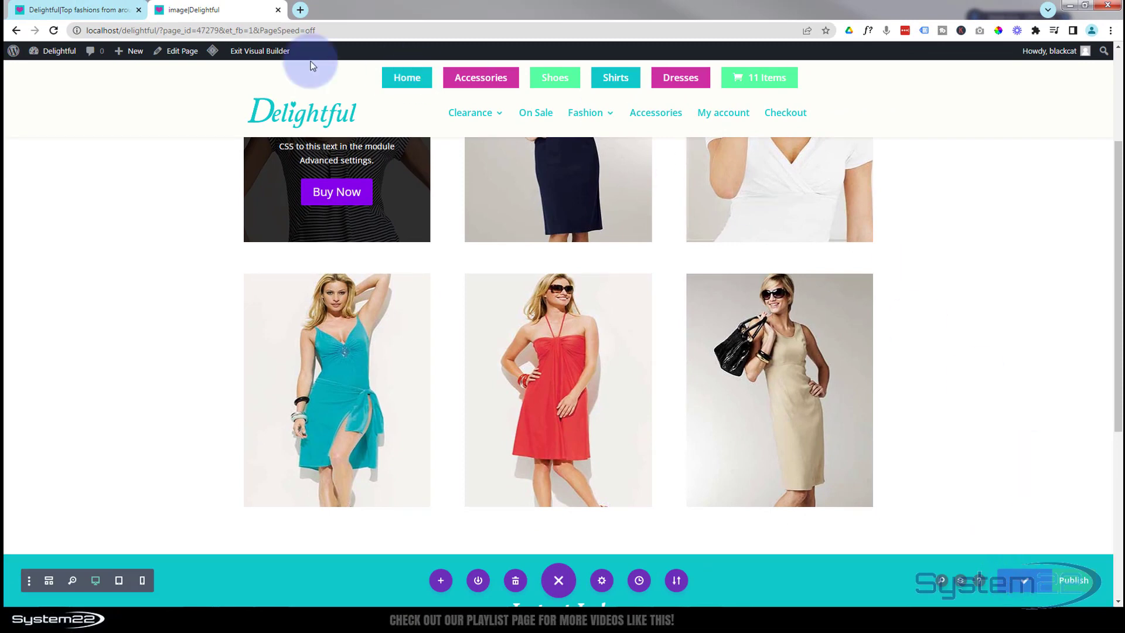
Exit the Visual Builder to view the live page.
{"action": "left_click", "coordinate": [268, 52]}
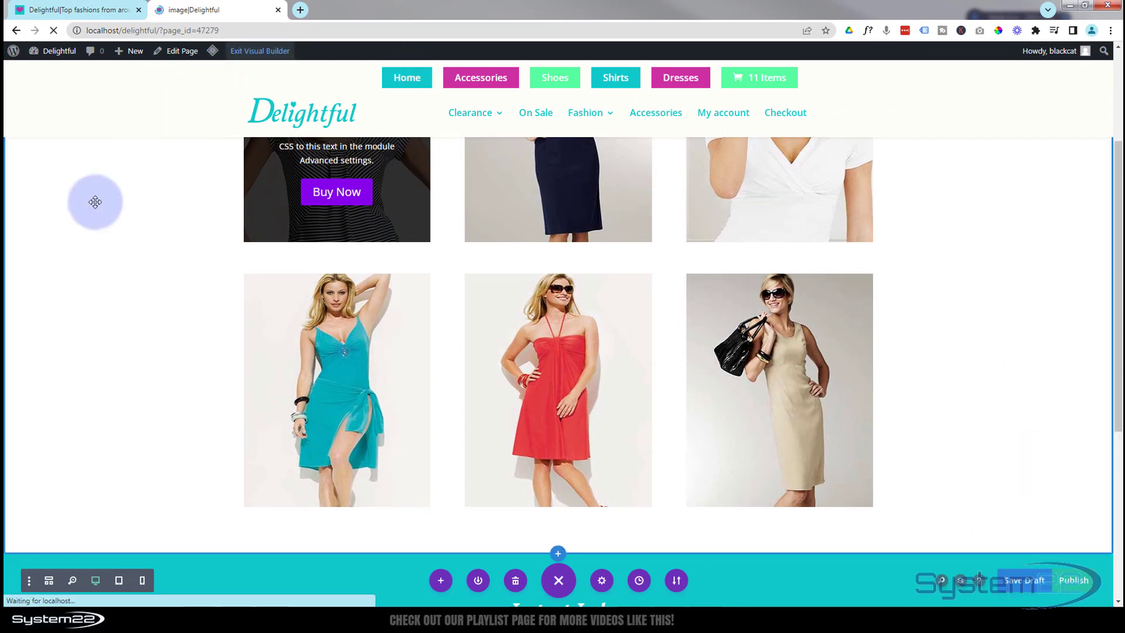
{"action": "scroll", "coordinate": [100, 196], "scroll_direction": "down", "scroll_amount": 4}
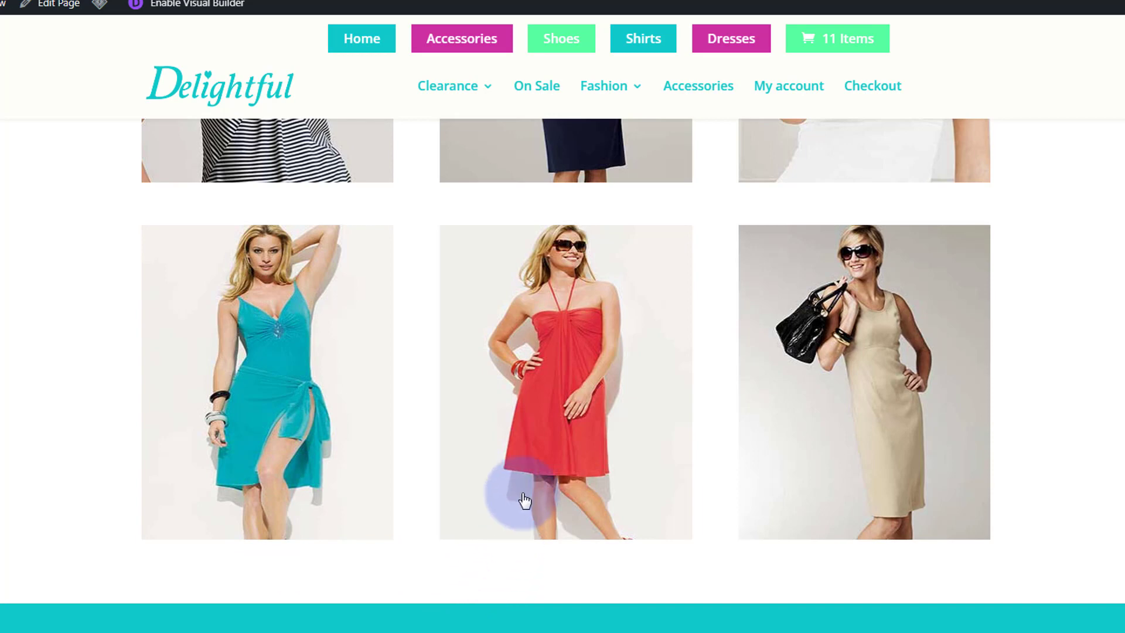
Hover over each product card on the live page to preview the hover reveal effects.
{"action": "mouse_move", "coordinate": [535, 476]}
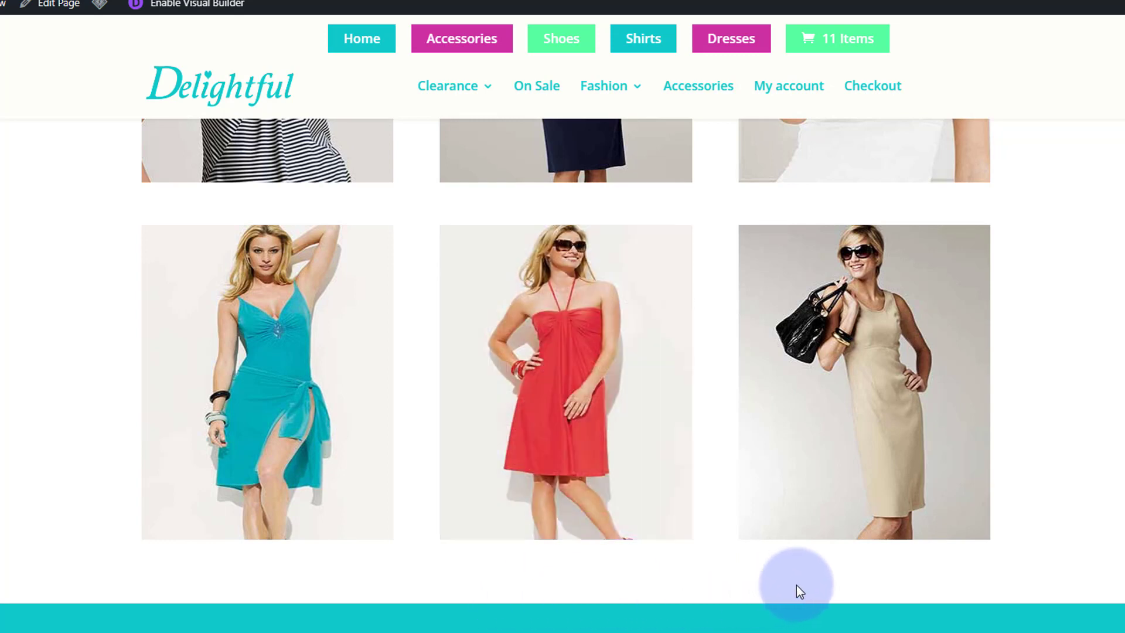
{"action": "mouse_move", "coordinate": [848, 485]}
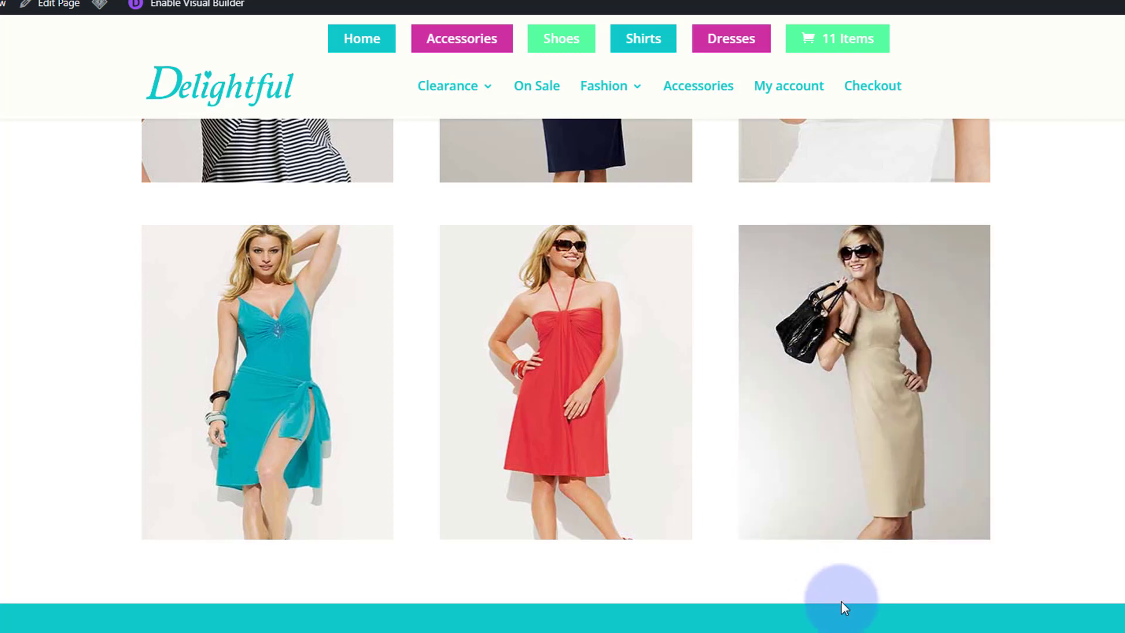
{"action": "mouse_move", "coordinate": [843, 431]}
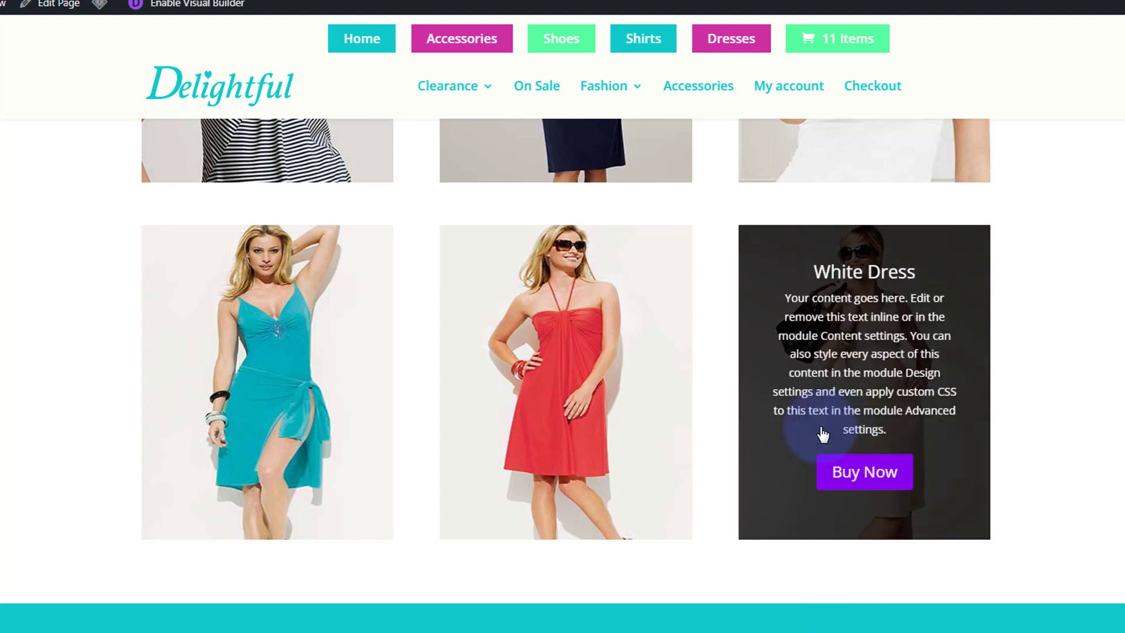
{"action": "mouse_move", "coordinate": [618, 442]}
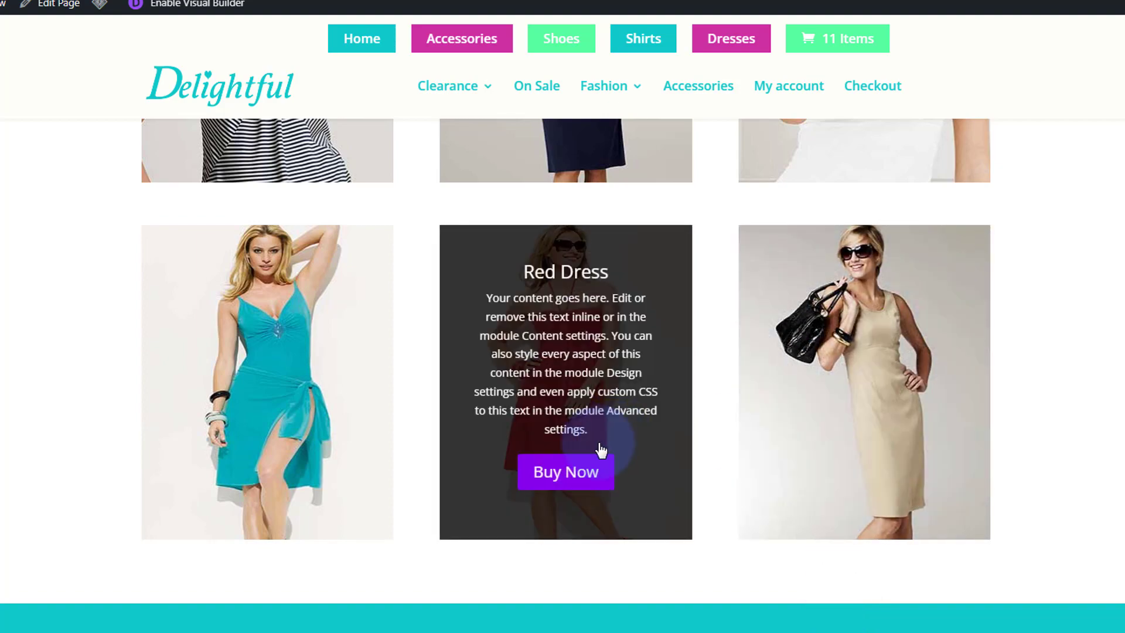
{"action": "mouse_move", "coordinate": [311, 428]}
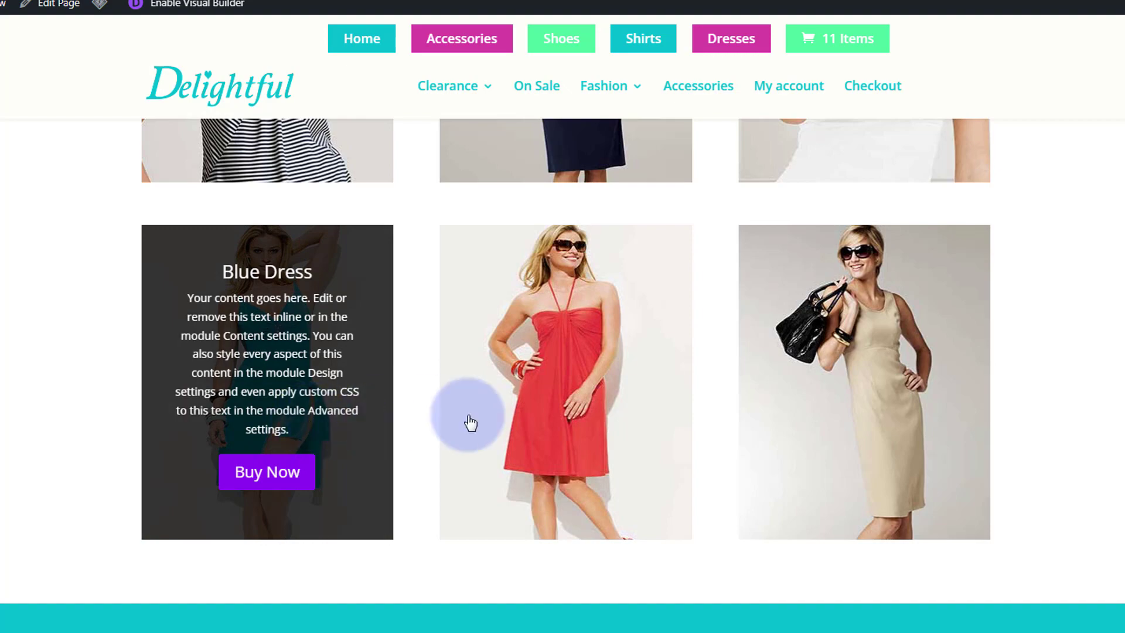
{"action": "mouse_move", "coordinate": [516, 425]}
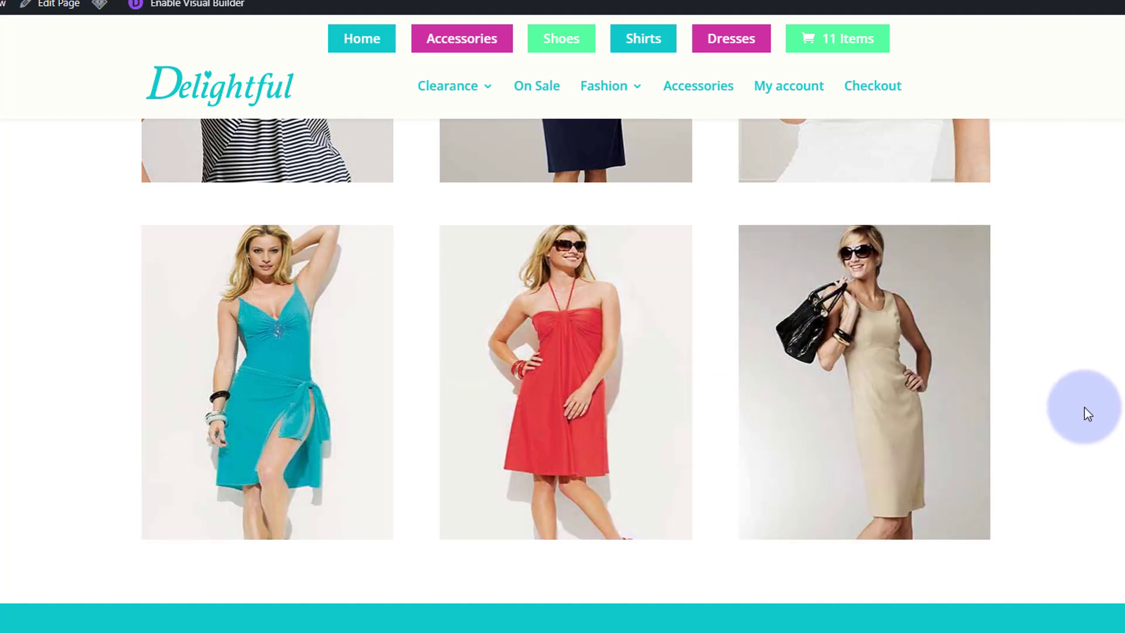
{"action": "mouse_move", "coordinate": [904, 420]}
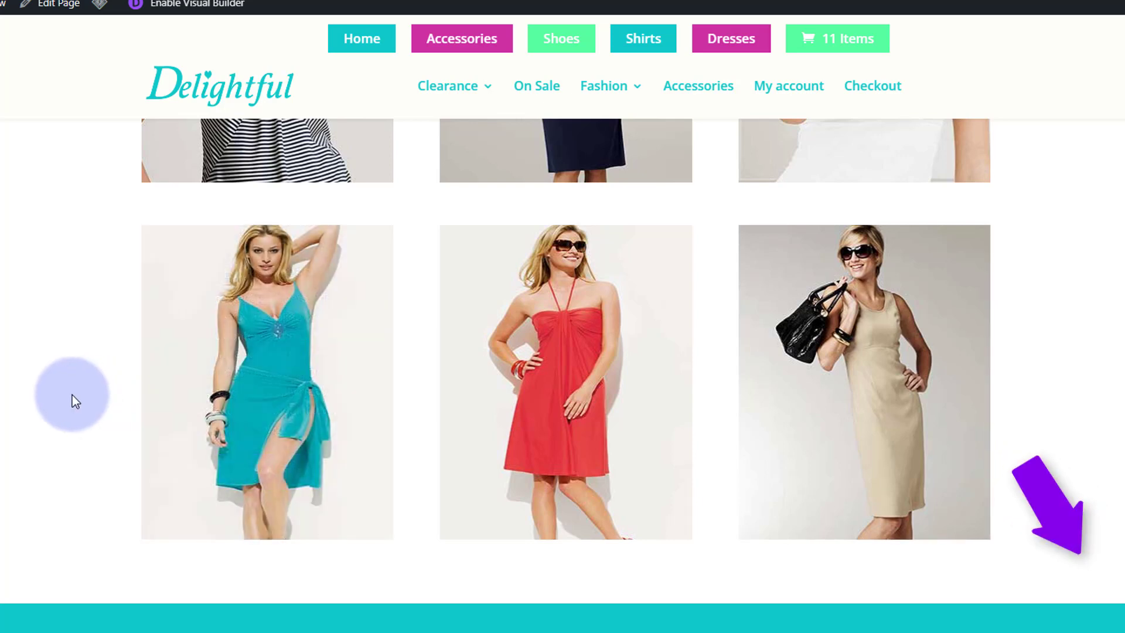
{"action": "mouse_move", "coordinate": [256, 505]}
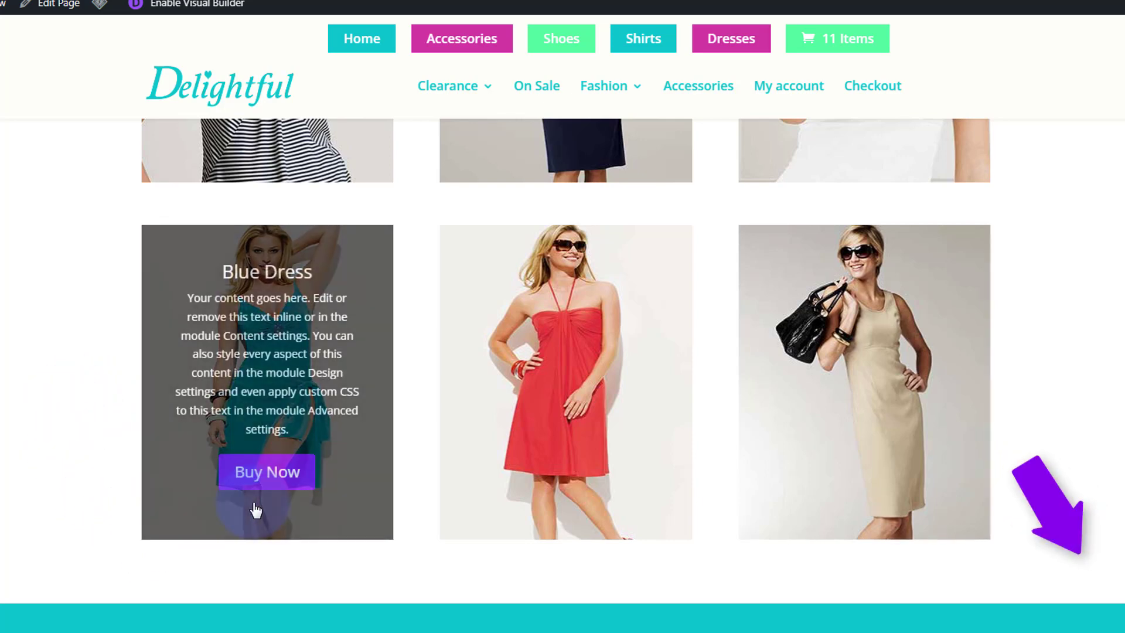
{"action": "mouse_move", "coordinate": [529, 509]}
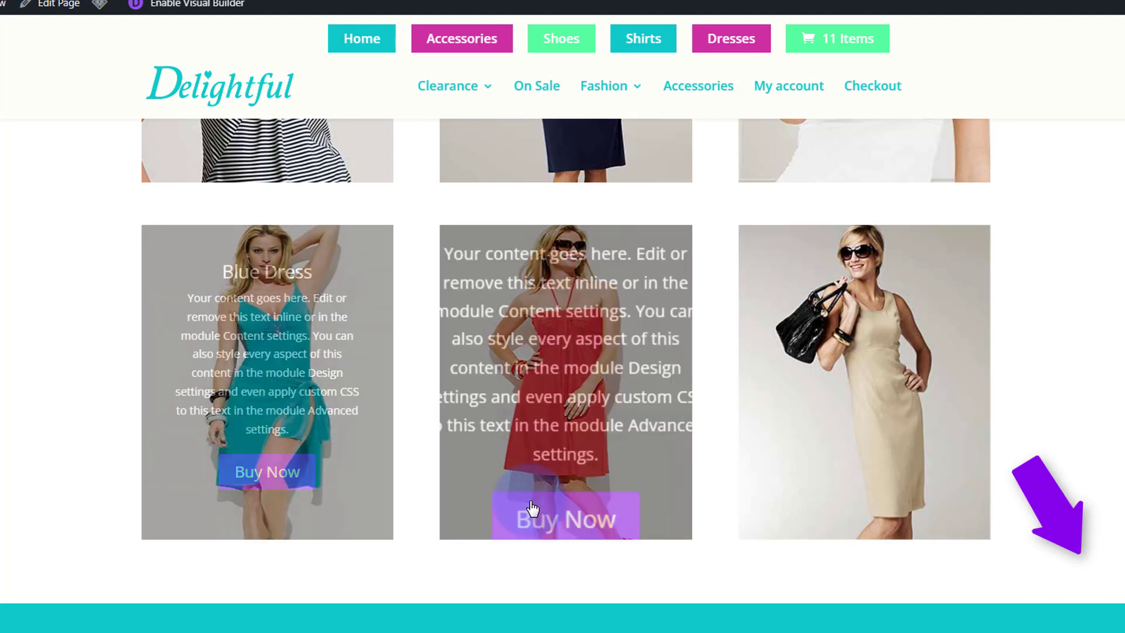
{"action": "mouse_move", "coordinate": [774, 504]}
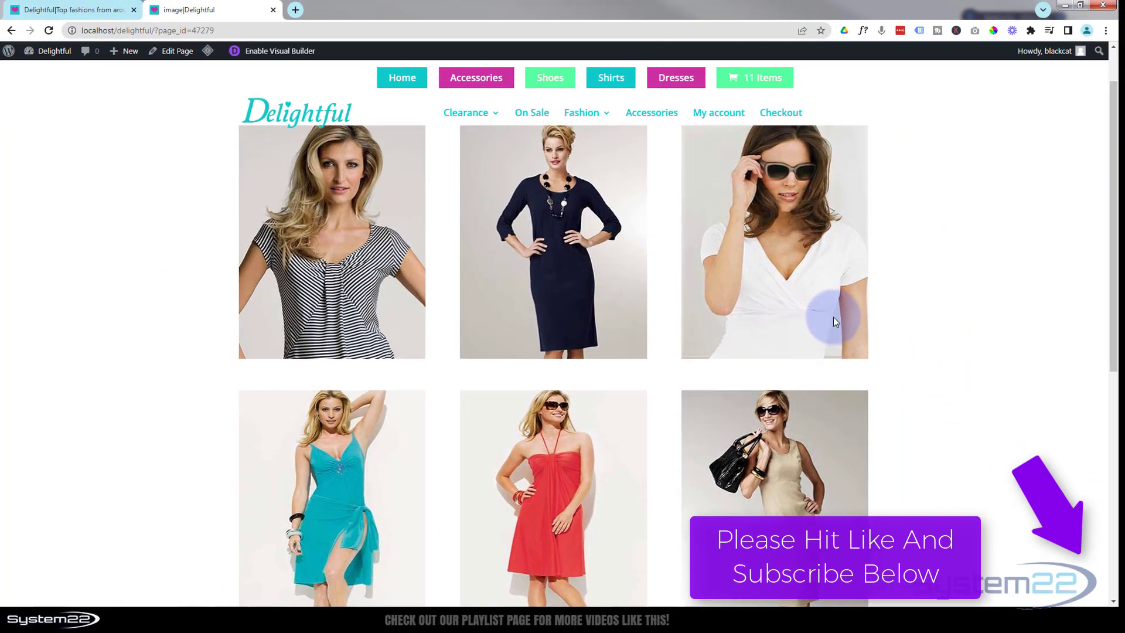
{"action": "mouse_move", "coordinate": [828, 321]}
{"action": "mouse_move", "coordinate": [603, 291]}
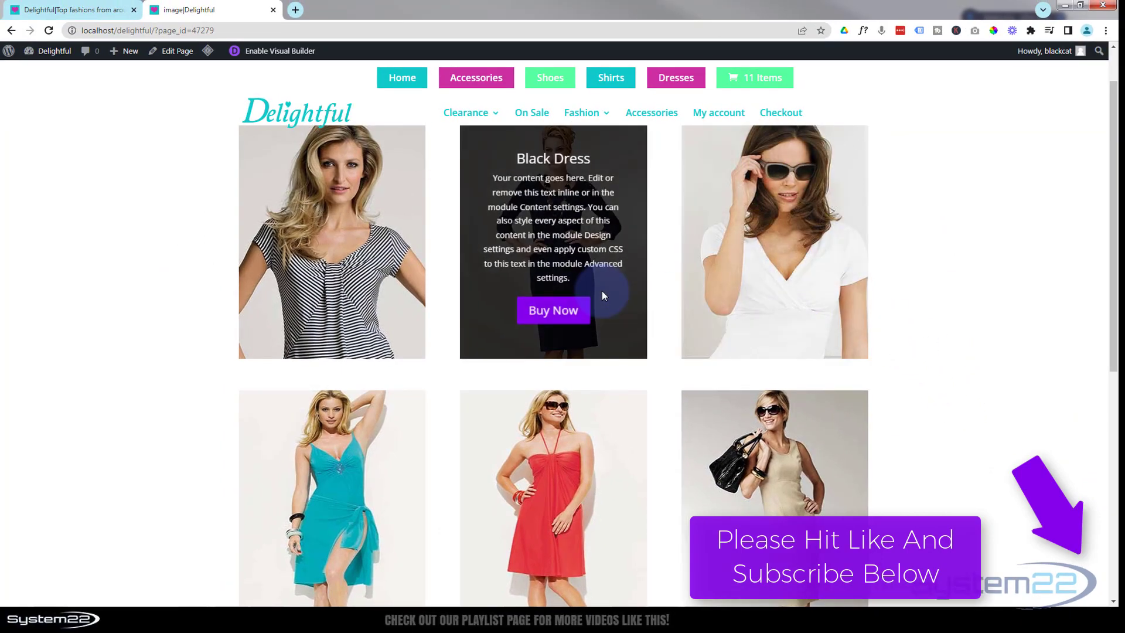
{"action": "mouse_move", "coordinate": [349, 292]}
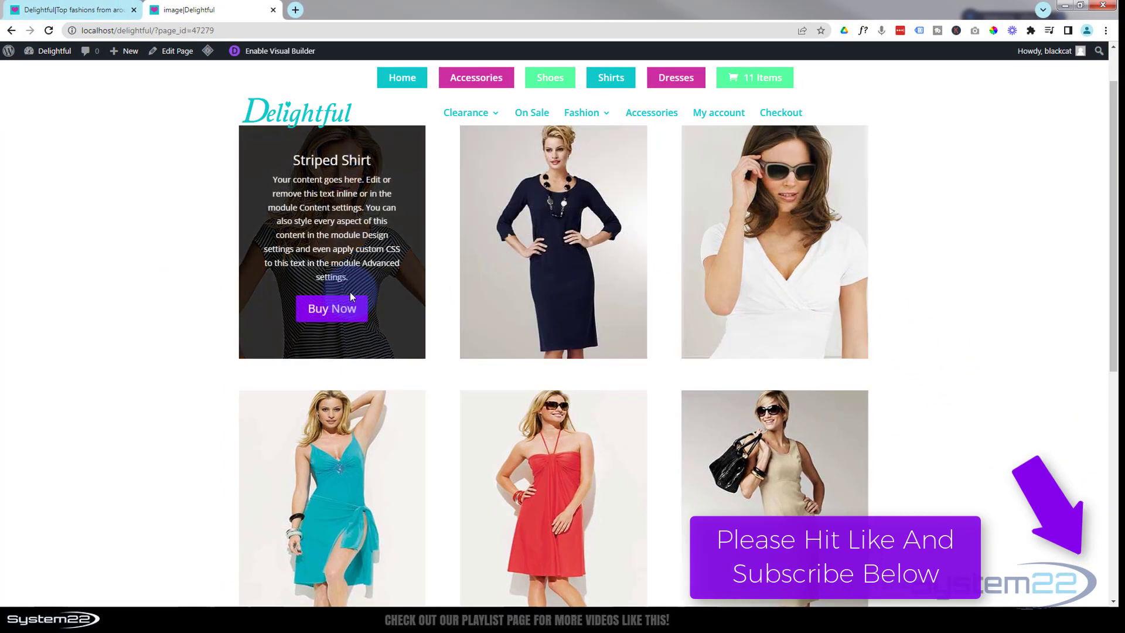
{"action": "mouse_move", "coordinate": [297, 434]}
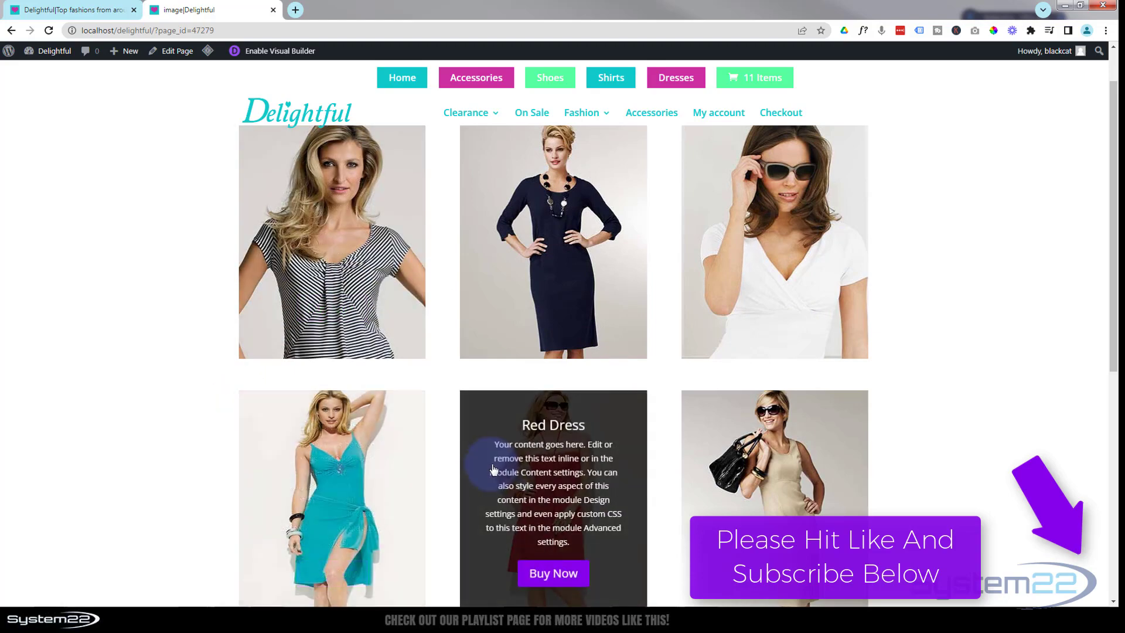
{"action": "mouse_move", "coordinate": [724, 491]}
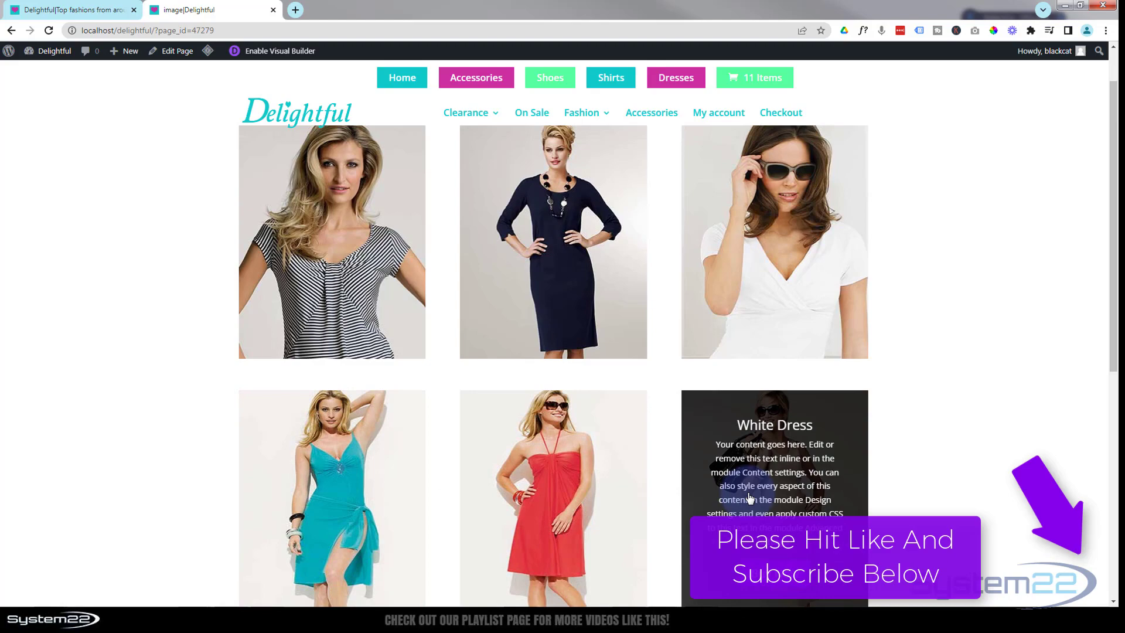